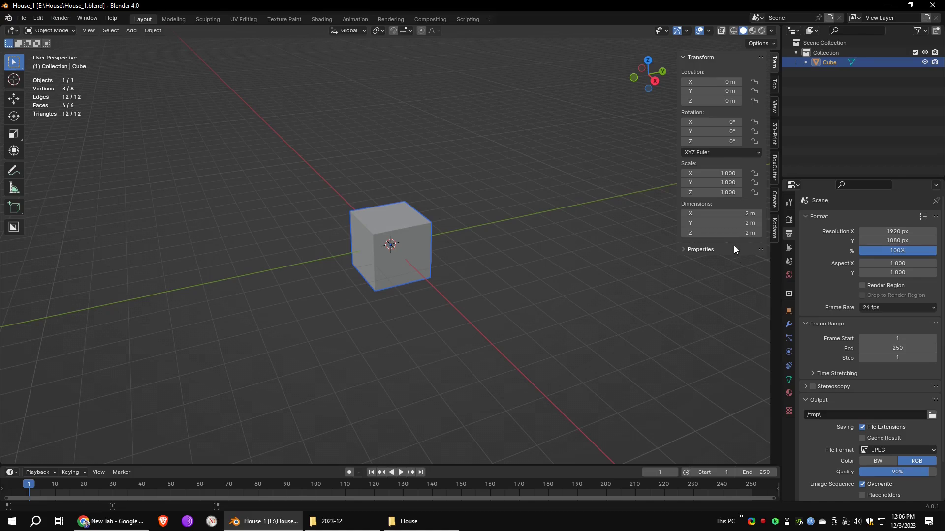
Step: Set the cube's X, Y and Z dimensions to 4 m
type("4")
key("Return")
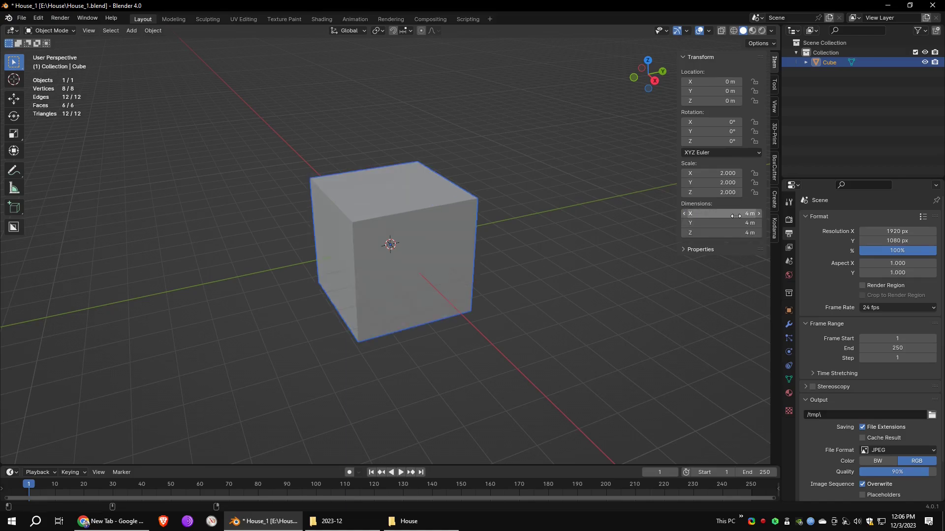
middle_click_drag(522, 201, 569, 197)
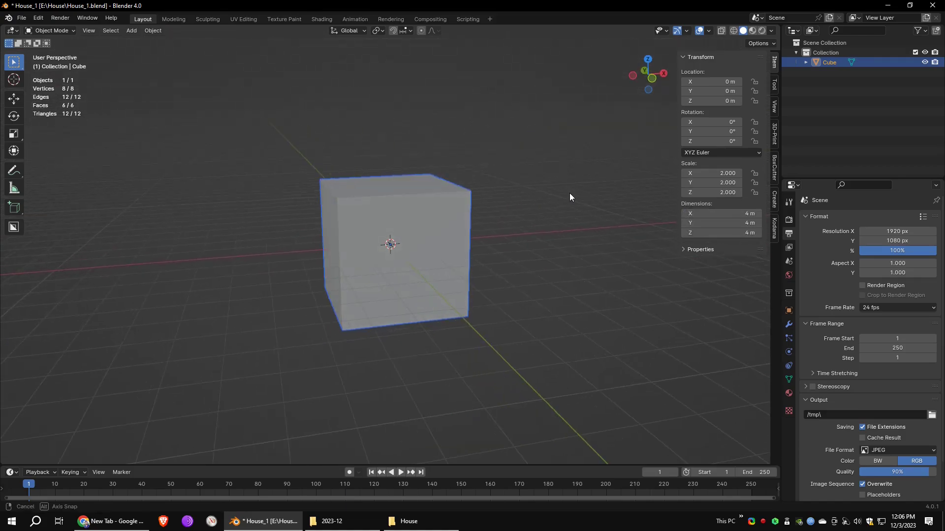
Step: In Edit Mode, delete the two vertices of the cube's lower +X edge, keeping only the roof and one wall face
left_click(47, 30)
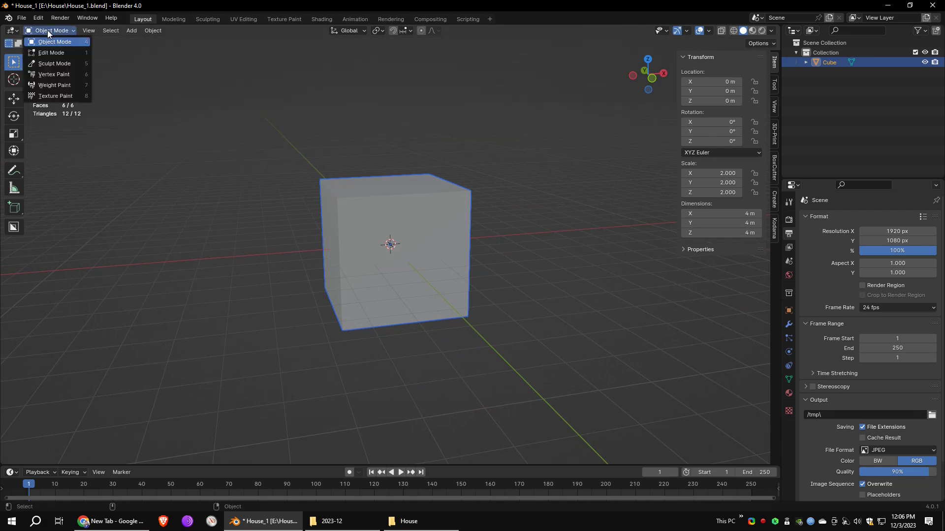
left_click(79, 52)
middle_click_drag(511, 232, 410, 266)
left_click(400, 285)
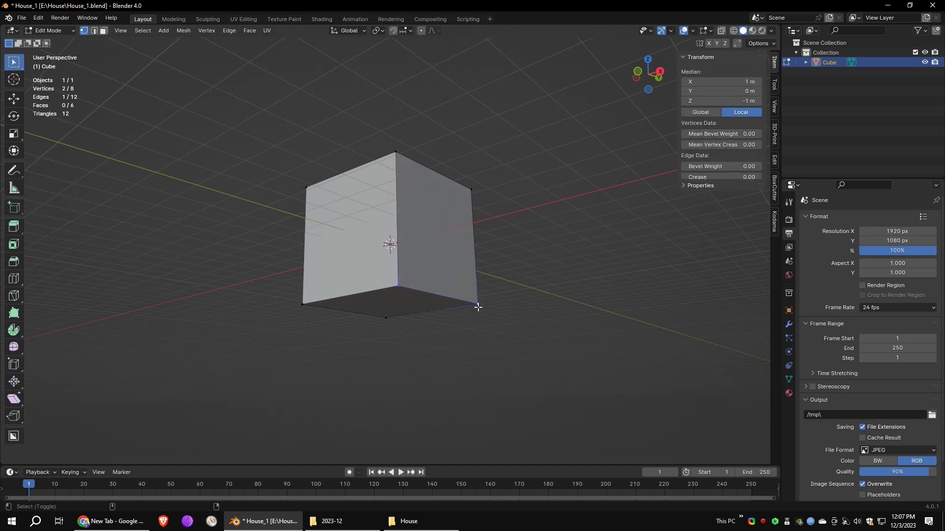
key("x")
left_click(477, 222)
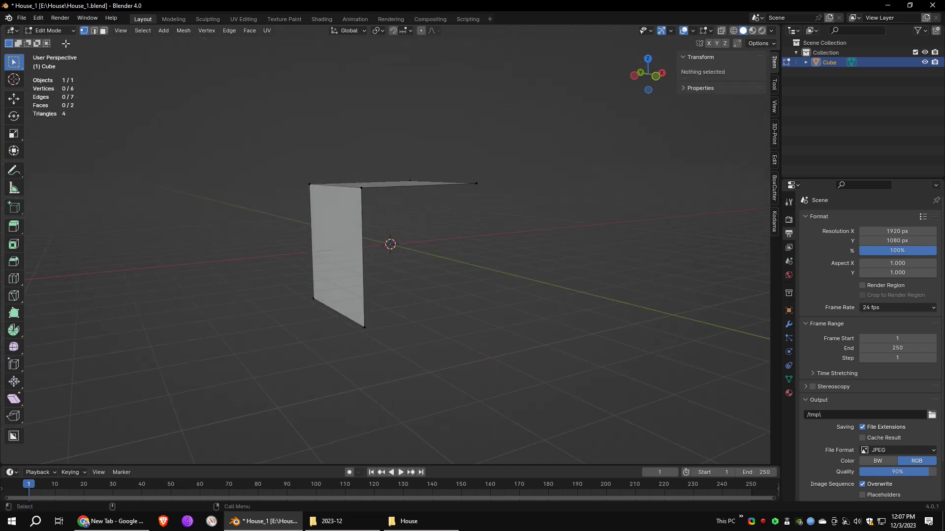
Step: Return to Object Mode and apply the mesh's location, rotation and scale
key("Tab")
middle_click_drag(440, 196, 479, 228)
left_click(150, 31)
mouse_move(165, 81)
left_click(270, 81)
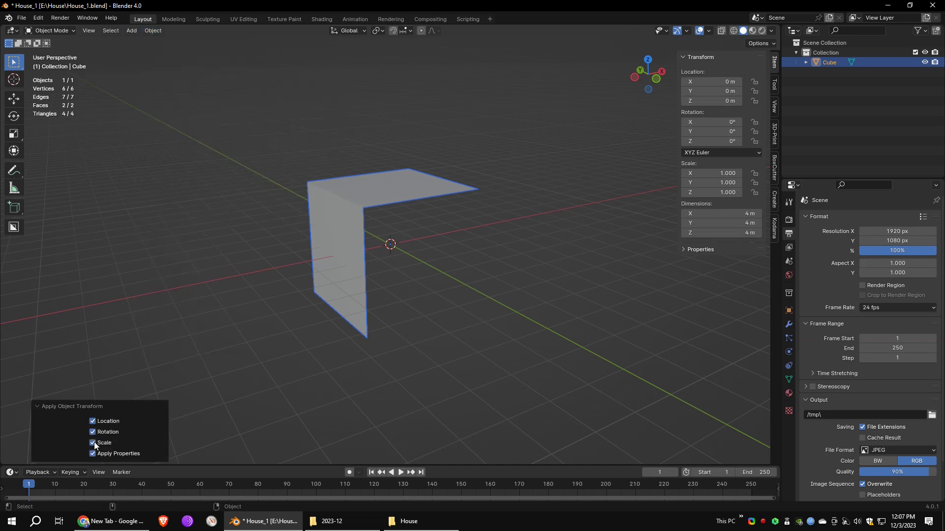
middle_click_drag(421, 265, 449, 274)
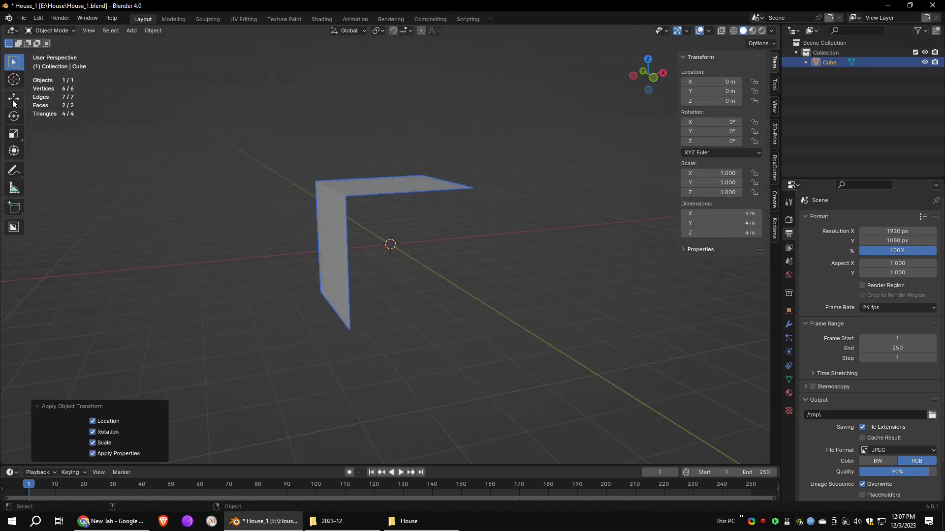
Step: In Edit Mode, move the roof face's two Y-parallel edges along X, placing the wall-side edge at about X -0.88 m to slant the wall
middle_click_drag(352, 200, 407, 176)
left_click(50, 31)
left_click(49, 52)
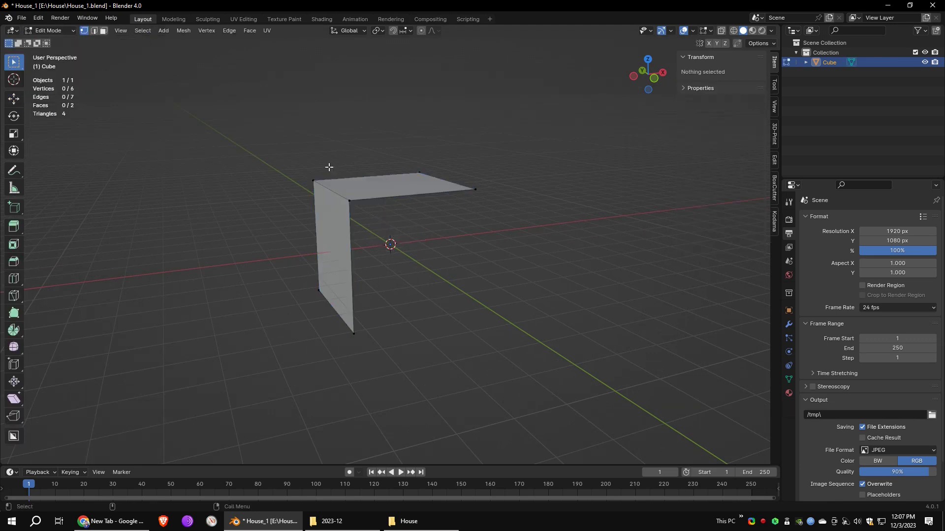
left_click_drag(366, 187, 401, 191)
left_click_drag(502, 147, 411, 217)
middle_click_drag(487, 193, 464, 188)
left_click_drag(479, 181, 483, 181)
left_click_drag(401, 161, 338, 215)
left_click_drag(393, 185, 397, 185)
Step: Add a Mirror modifier to the roof-and-wall mesh and set its axis to Y
left_click(789, 326)
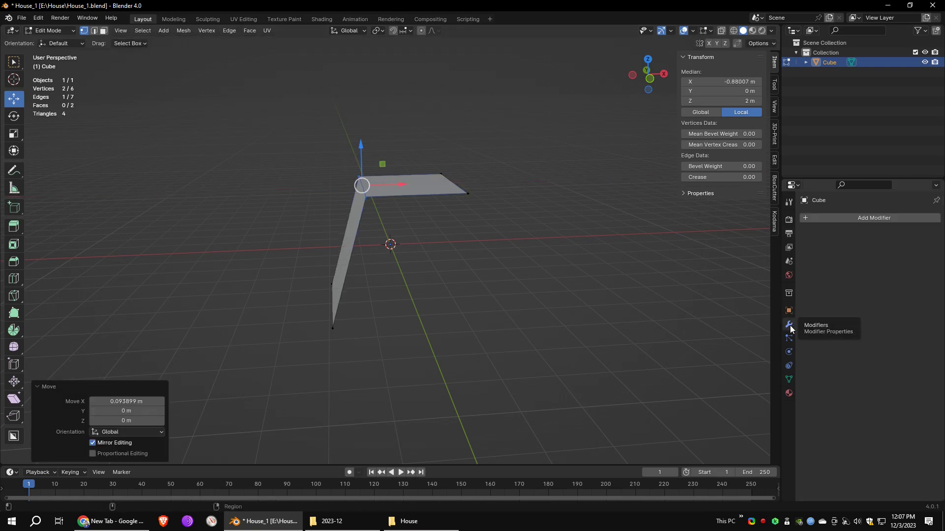
left_click(814, 219)
mouse_move(791, 255)
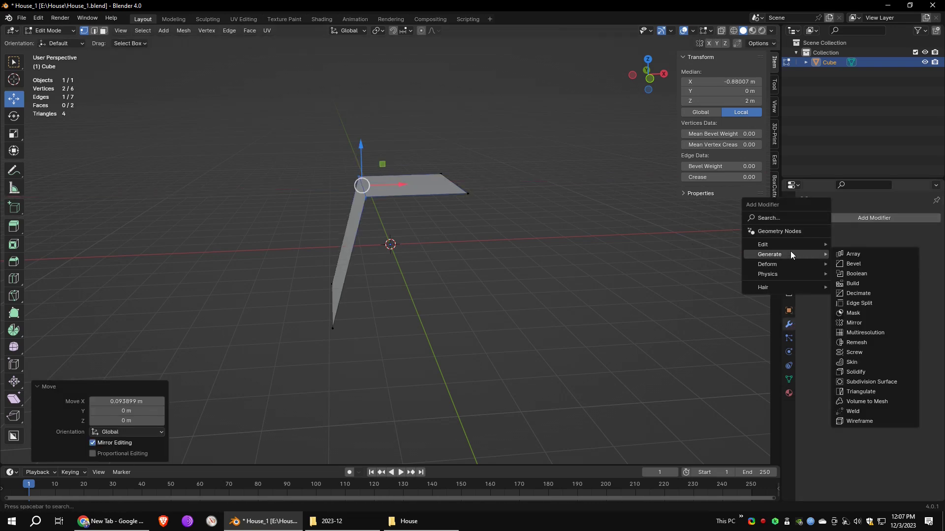
left_click(853, 323)
Step: Move the +Y side vertices along Y onto the mirror plane at 0 m and enable Clipping
middle_click_drag(492, 216, 393, 212)
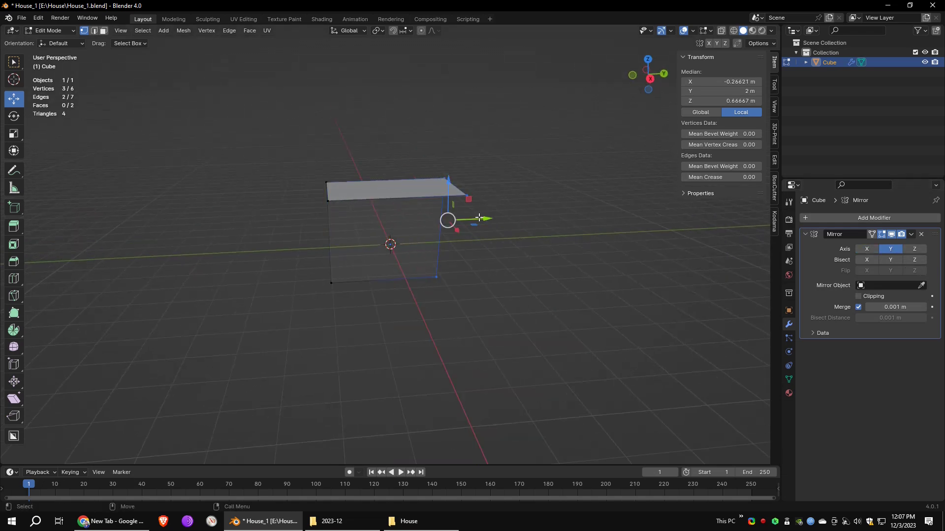
left_click_drag(478, 218, 442, 222)
middle_click_drag(485, 204, 544, 193)
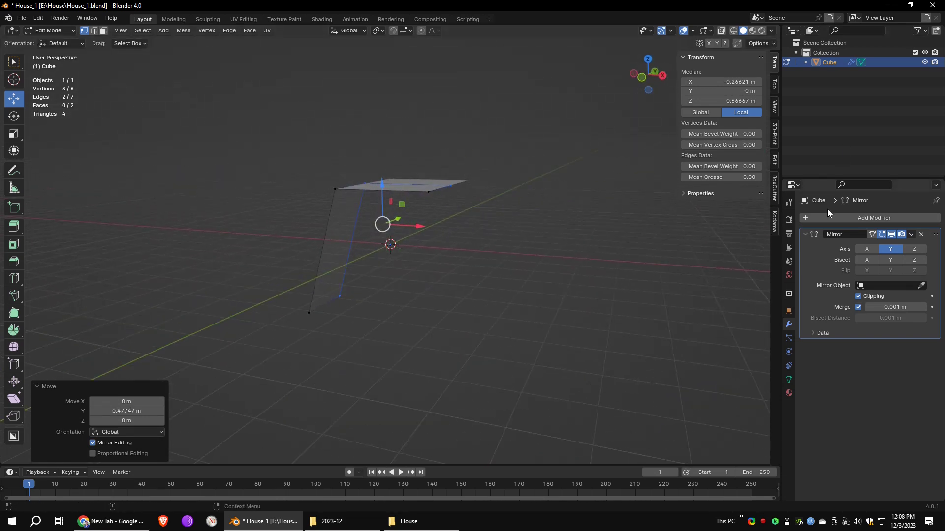
Step: Add a Solidify modifier with a thickness of 0.15 m and Even Thickness enabled
left_click(803, 217)
mouse_move(800, 223)
left_click(858, 334)
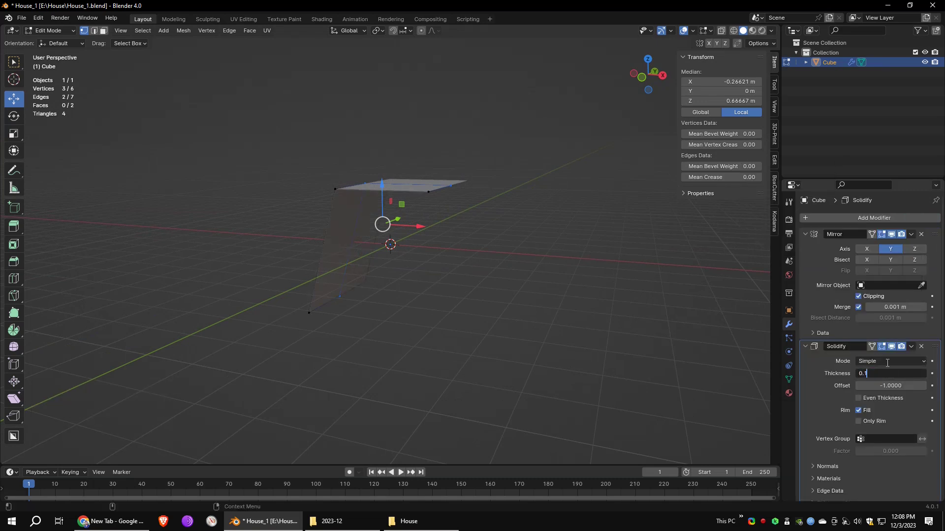
middle_click_drag(426, 268, 457, 256)
middle_click_drag(619, 270, 860, 400)
key("Tab")
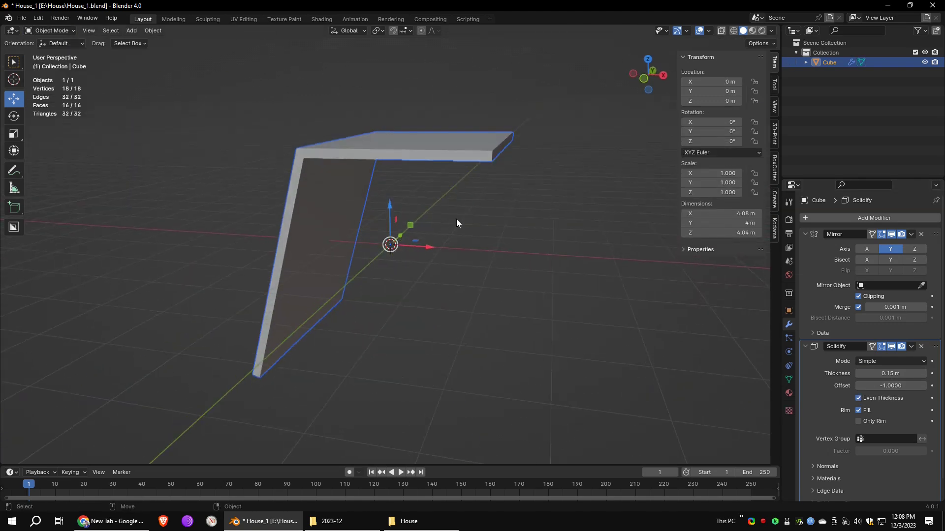
middle_click_drag(456, 220, 485, 224)
Step: Duplicate the roof face in Edit Mode and move the copy down along Z as a floor slab
left_click(49, 52)
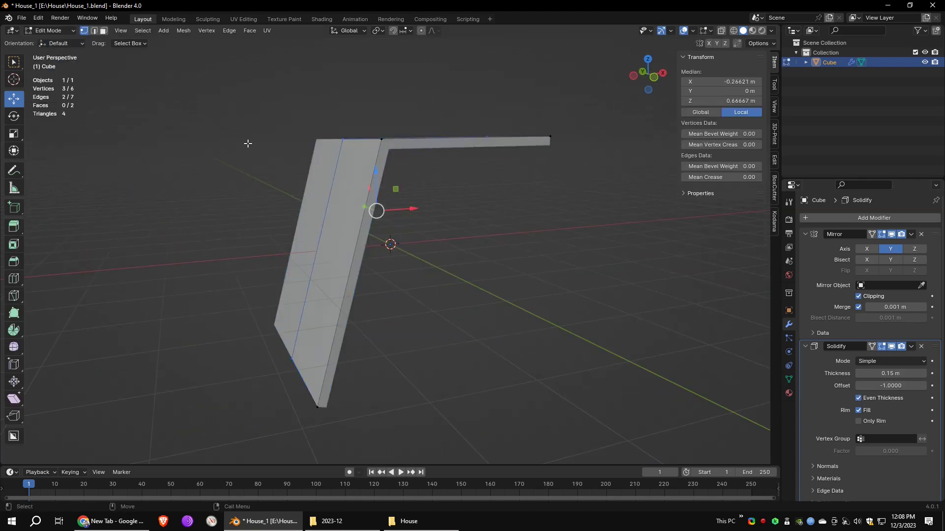
middle_click_drag(407, 235, 432, 231)
left_click(104, 30)
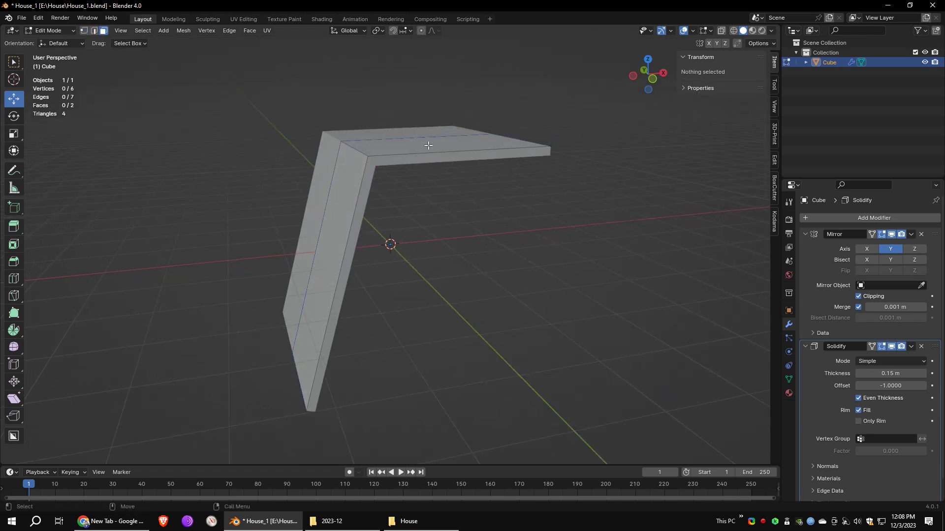
left_click(433, 143)
left_click(190, 31)
left_click(196, 75)
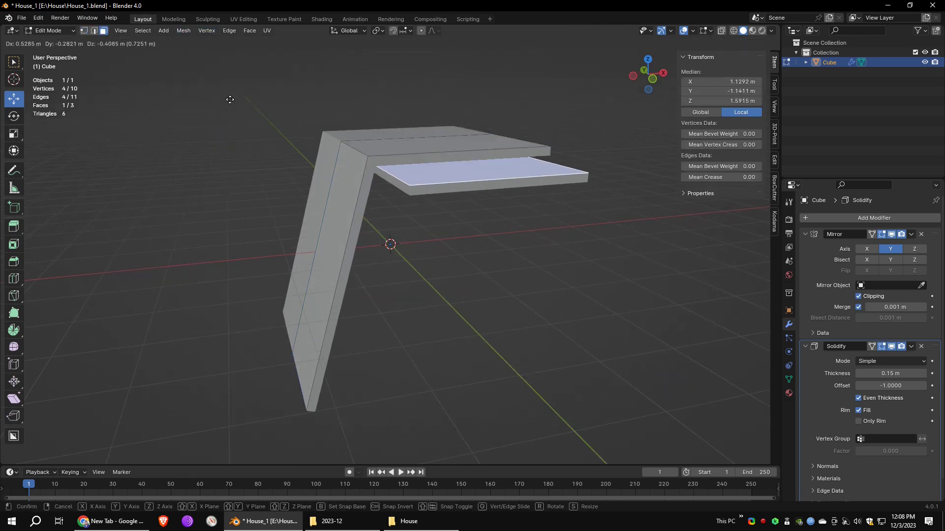
key("Escape")
key("g")
key("z")
left_click_drag(449, 187, 451, 214)
middle_click_drag(457, 219, 424, 212)
scroll(424, 213, "up", 3)
left_click_drag(415, 210, 414, 218)
Step: Move the floor slab's inner edge along X to meet the slanted wall
left_click(94, 31)
left_click(290, 254)
left_click_drag(323, 254, 296, 253)
middle_click_drag(296, 253, 263, 259)
left_click_drag(298, 282, 307, 280)
middle_click_drag(317, 275, 363, 271)
Step: Shorten the roof by moving its outer edge inward along X, and extend the floor's outer edge outward
left_click(509, 146)
left_click_drag(542, 146, 473, 147)
left_click(505, 258)
left_click_drag(533, 258, 573, 260)
middle_click_drag(495, 196, 493, 218)
key("Tab")
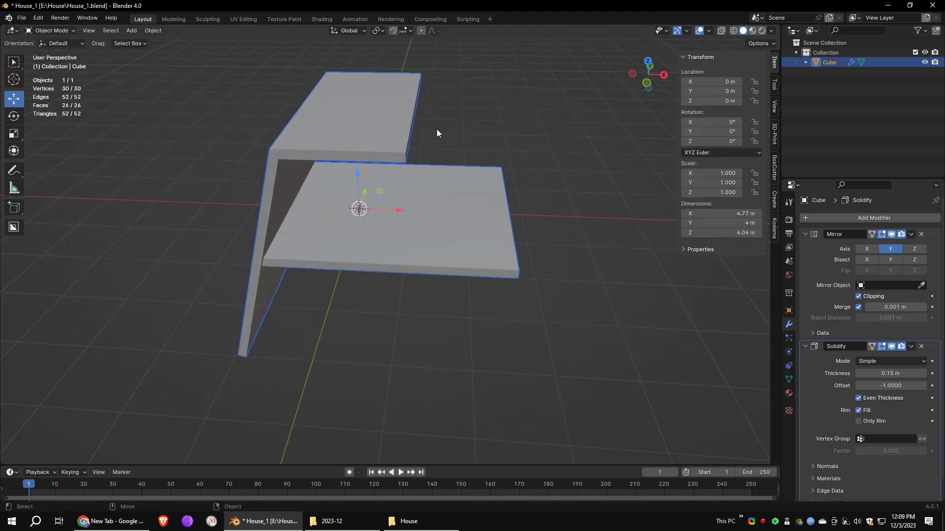
Step: Add a cube object and set its X, Y and Z dimensions to 0.3 m
key("shift+a")
mouse_move(163, 40)
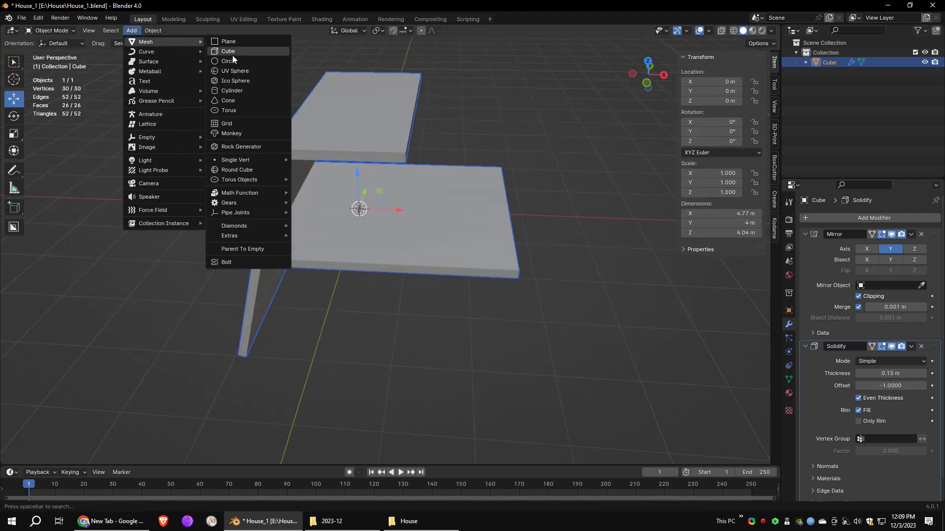
left_click(233, 50)
middle_click_drag(478, 197, 394, 199)
left_click(51, 30)
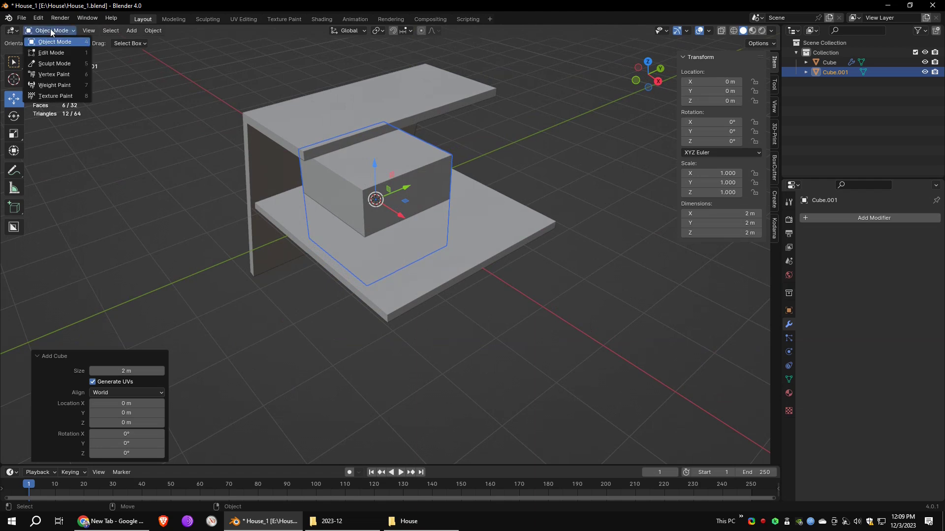
left_click(51, 53)
left_click(54, 30)
left_click(55, 42)
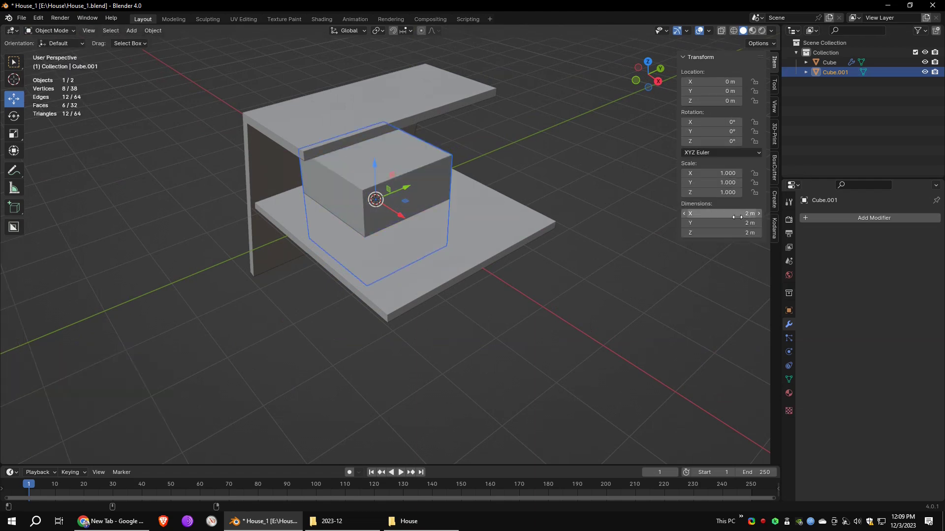
type("0.3")
key("Return")
Step: Raise the small cube's top face along Z in Edit Mode to form a tall post
left_click(48, 30)
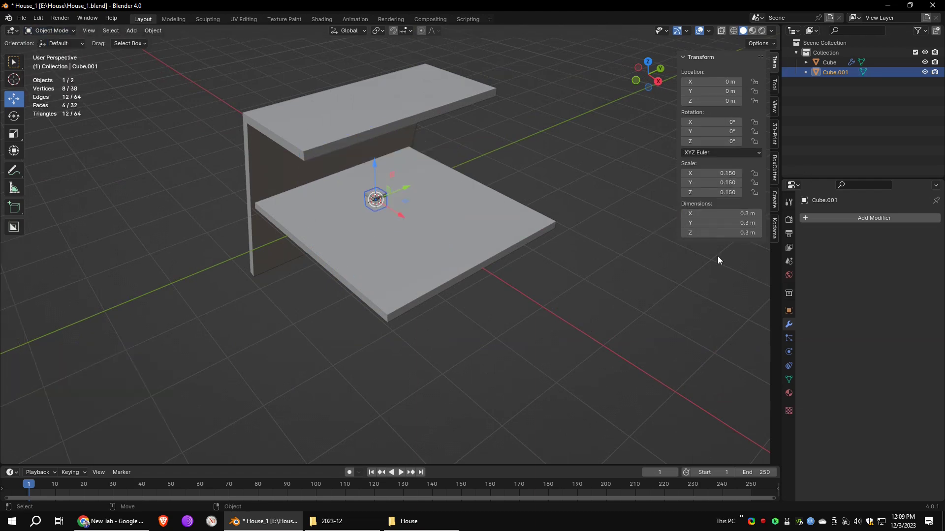
left_click(48, 53)
left_click_drag(406, 187, 357, 206)
left_click(103, 31)
left_click(324, 211)
left_click_drag(322, 179, 311, 69)
Step: Select the whole post and move it to the -Y side of the floor slab beneath the roof
left_click(734, 30)
left_click_drag(406, 78, 280, 241)
mouse_move(305, 227)
left_mouse_down("alt")
mouse_move(356, 291)
mouse_move(441, 286)
left_mouse_up("alt")
left_click_drag(440, 285, 394, 222, "alt")
left_click(743, 30)
left_click_drag(440, 160, 452, 192, "alt")
left_click_drag(353, 196, 344, 200)
left_click_drag(331, 236, 335, 242)
left_click_drag(362, 190, 428, 99, "alt")
Step: Extend the post's bottom face below the floor and lower its top face by about 0.28 m along Z
left_click(382, 172)
left_click_drag(381, 148, 369, 275)
middle_click_drag(370, 268, 408, 300)
left_click_drag(407, 284, 414, 282)
middle_click_drag(413, 276, 376, 327)
left_click(356, 194)
middle_click_drag(358, 192, 391, 135)
left_click_drag(374, 80, 389, 98)
middle_click_drag(389, 100, 379, 150)
Step: Duplicate the whole post in wireframe view and move the copy along X toward the floor's outer edge
left_click(734, 31)
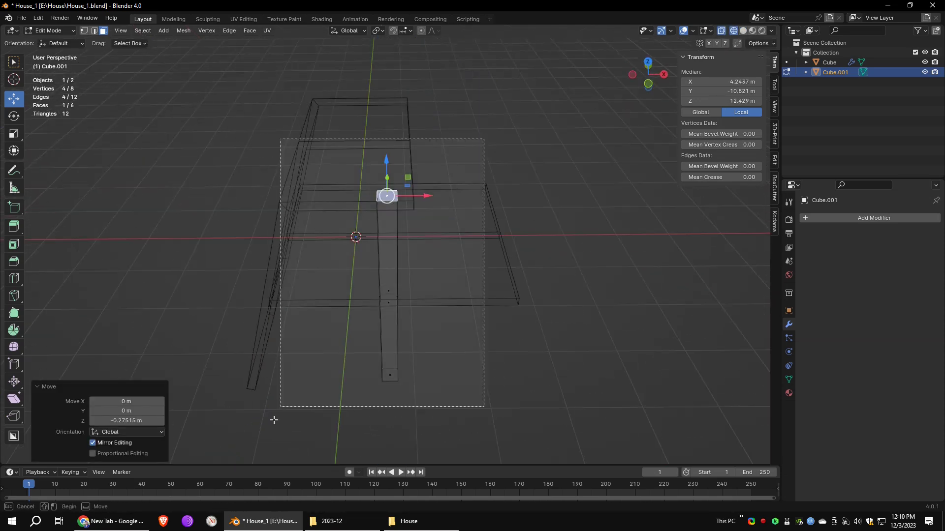
left_click_drag(473, 147, 344, 401)
left_click(185, 31)
mouse_move(184, 32)
left_click(205, 74)
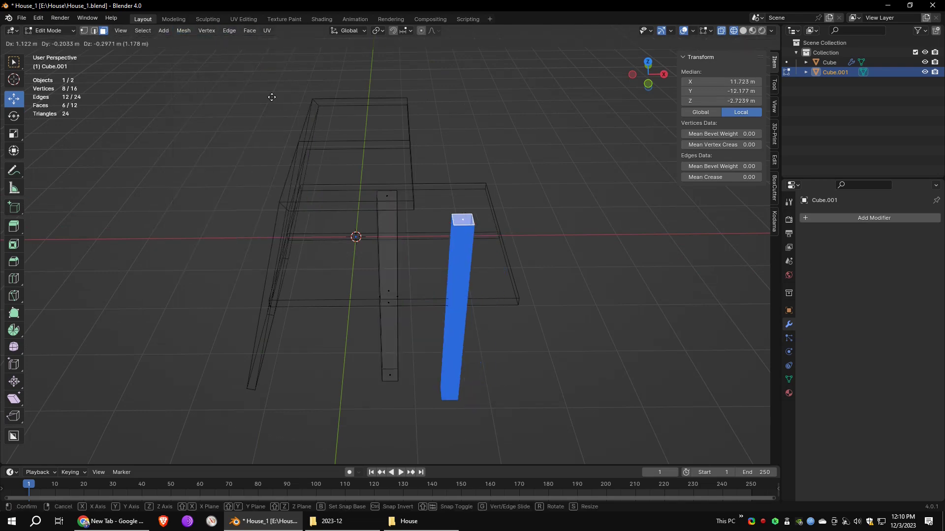
right_click(292, 102)
left_click_drag(433, 299, 481, 301)
middle_click_drag(481, 301, 461, 225)
Step: Lower the duplicated post's top face to floor level and shift the whole copy slightly outward along X
left_click(430, 160)
left_click_drag(430, 127, 443, 240)
key("ctrl+l")
left_click_drag(469, 330, 477, 329)
middle_click_drag(470, 296, 449, 313)
key("Tab")
Step: In the roof-and-floor mesh, move the outer edges of the floor and the roof outward along X
left_click(294, 167)
middle_click_drag(294, 167, 444, 232)
key("Tab")
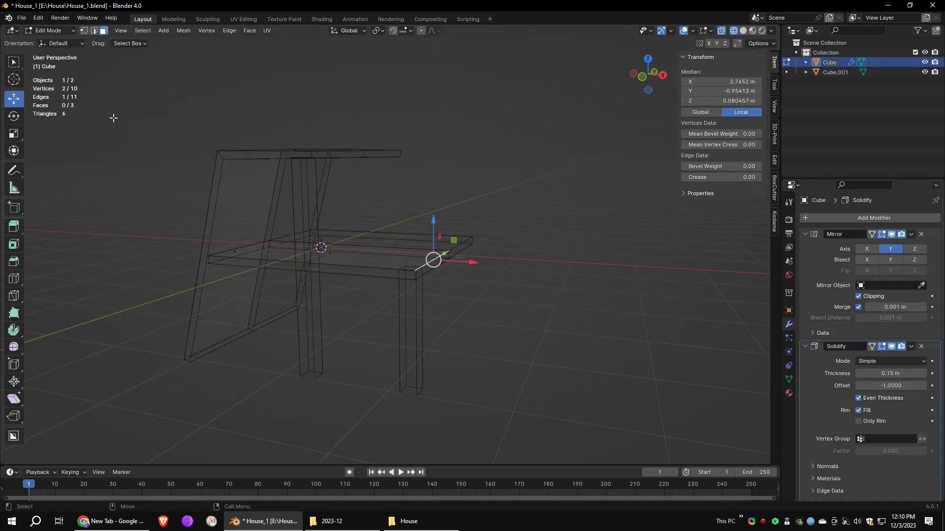
left_click(93, 32)
left_click_drag(474, 262, 487, 263)
middle_click_drag(494, 265, 507, 288)
left_click(356, 173)
left_click_drag(390, 178, 403, 176)
middle_click_drag(517, 287, 498, 256)
Step: Edit both objects together and move their -Y side, posts included, outward along Y to widen the structure
left_click(449, 288)
left_click(52, 30)
left_click(52, 42)
middle_click_drag(449, 289, 365, 267)
left_click_drag(263, 98, 553, 389)
left_click(51, 31)
left_click(52, 52)
left_click_drag(268, 115, 368, 406)
left_click_drag(361, 265, 338, 267)
left_click(376, 314)
middle_click_drag(376, 315, 425, 312)
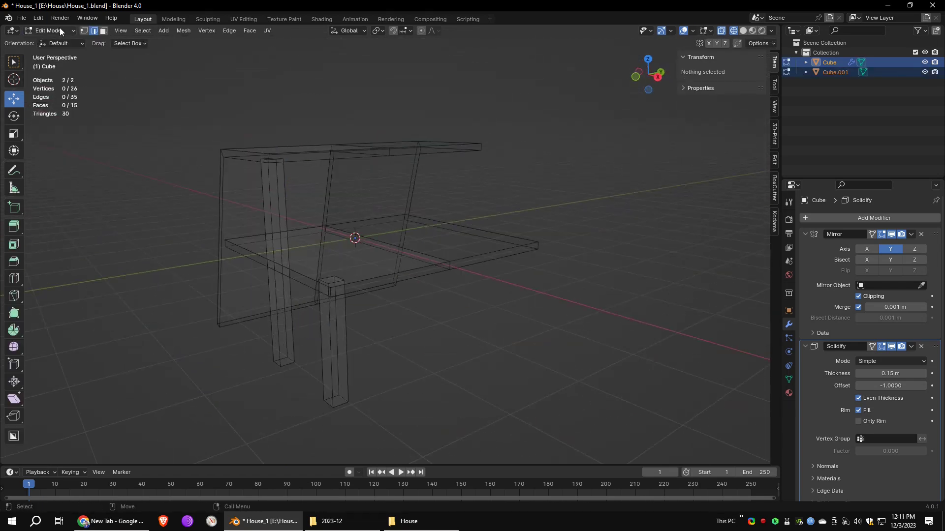
Step: Add a Mirror modifier to the posts on the Y axis with Clipping enabled
left_click(53, 30)
left_click(53, 42)
left_click(284, 206)
left_click(809, 218)
mouse_move(784, 218)
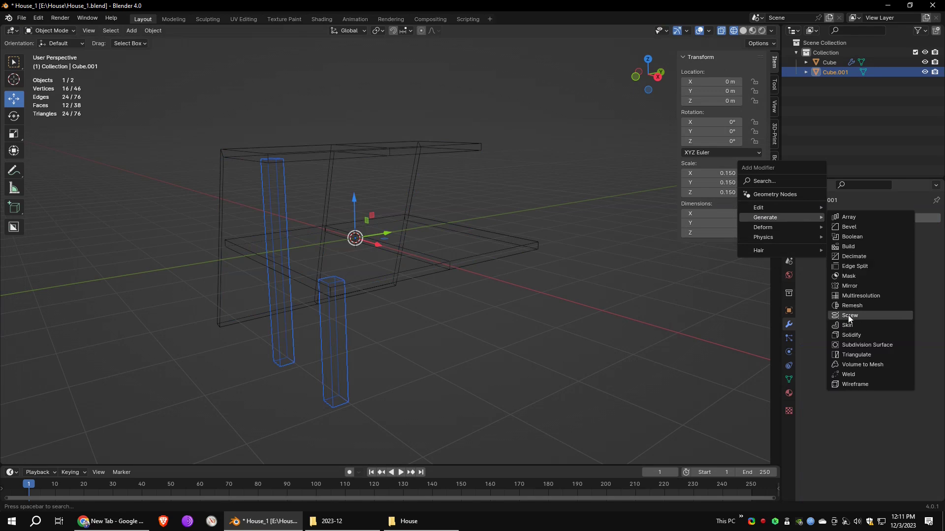
left_click(850, 286)
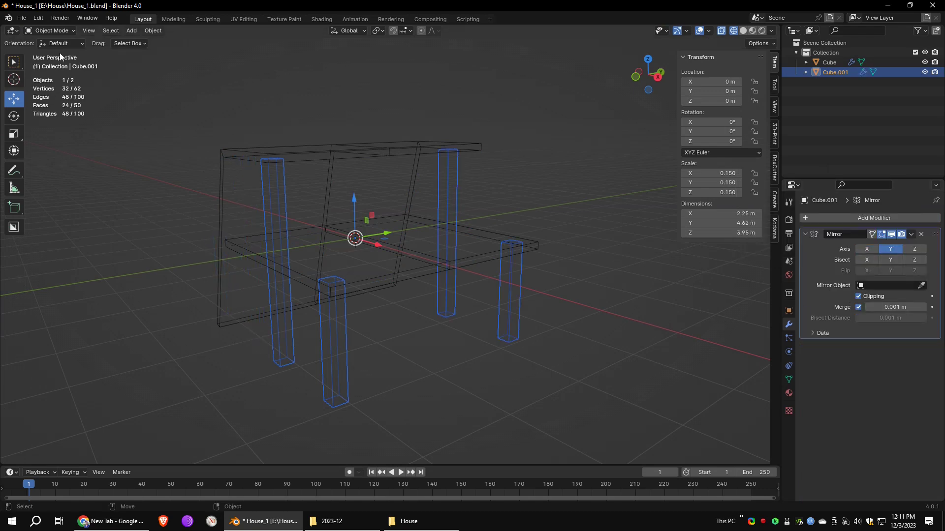
middle_click_drag(197, 74, 216, 74)
Step: Switch the viewport to solid shading and add a plane mesh at the origin
left_click(743, 30)
left_click(742, 32)
mouse_move(460, 246)
middle_mouse_down()
mouse_move(458, 288)
mouse_move(509, 219)
middle_mouse_up()
left_click(509, 221)
mouse_move(526, 251)
middle_mouse_down()
mouse_move(508, 222)
mouse_move(526, 279)
mouse_move(372, 60)
middle_mouse_up()
left_click(131, 30)
left_click(224, 41)
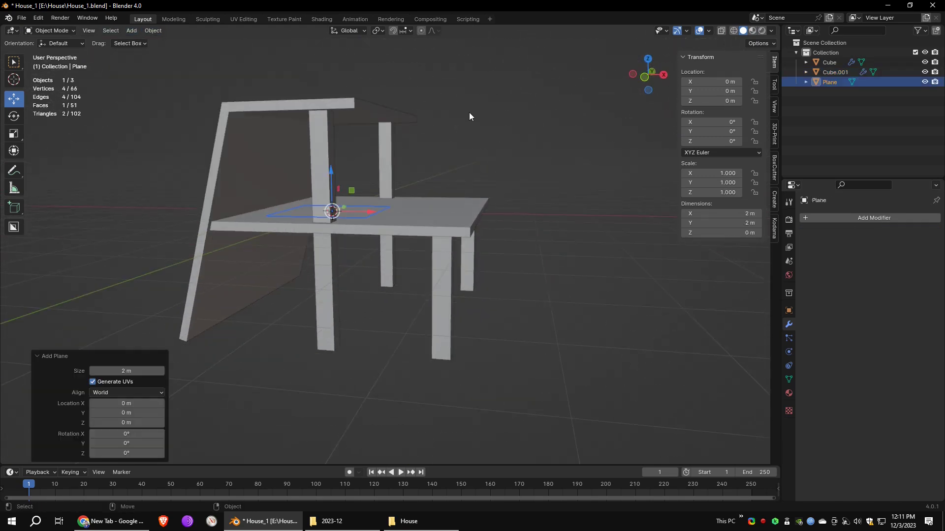
Step: Enter Edit Mode on the new plane in wireframe view and lower it to the base of the support posts
left_click(59, 32)
left_click(55, 52)
middle_click_drag(437, 191, 449, 162)
left_click(733, 31)
left_click_drag(327, 187, 330, 281)
Step: Move the ground plane's -X edge and both Y-side edges outward to fit around the house's footprint
middle_click_drag(331, 282, 340, 298)
left_click(269, 313)
left_click_drag(304, 312, 239, 312)
middle_click_drag(256, 310, 217, 340)
left_click(303, 291)
left_click_drag(322, 280, 263, 307)
middle_click_drag(335, 275, 300, 270)
left_click(416, 256)
left_click_drag(443, 250, 502, 240)
middle_click_drag(293, 276, 354, 259)
Step: In solid shading, lower the whole ground plane to about Z -1.99 m and move its +X edge outward 2.1191 m
left_click(743, 31)
key("a")
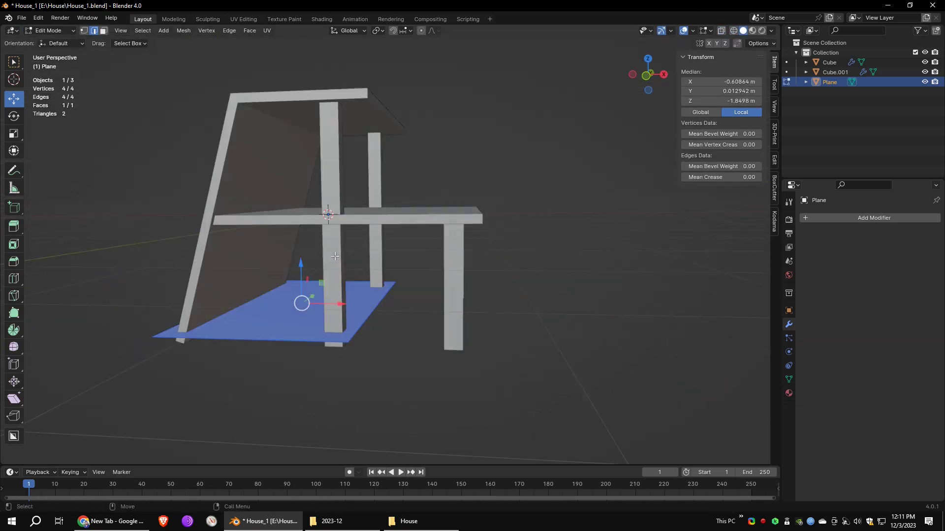
left_click_drag(303, 264, 302, 272)
left_click(373, 317)
left_click_drag(415, 314, 512, 325)
middle_click_drag(512, 219, 514, 254)
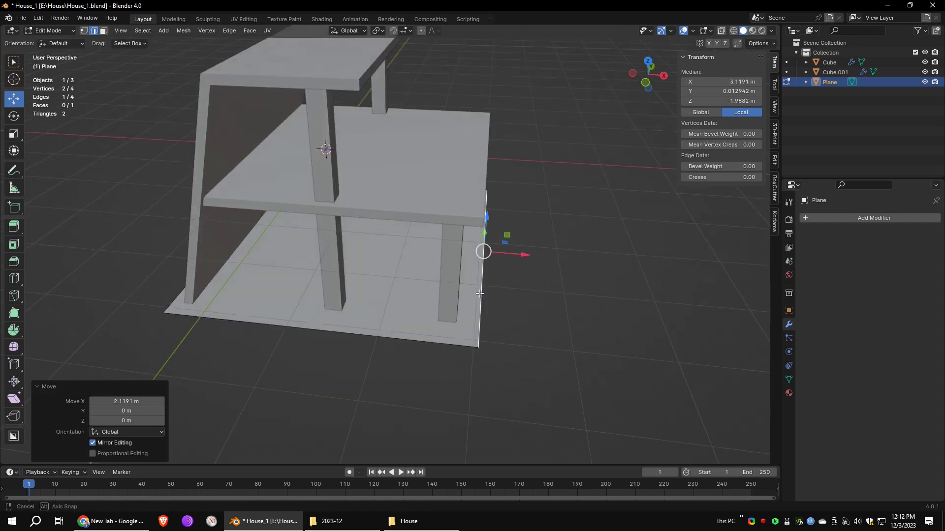
Step: Add two loop cuts across the ground plane along Y, between the inner and outer posts
left_click(14, 279)
left_click_drag(327, 326, 464, 349)
left_click(380, 335)
key("ctrl+z")
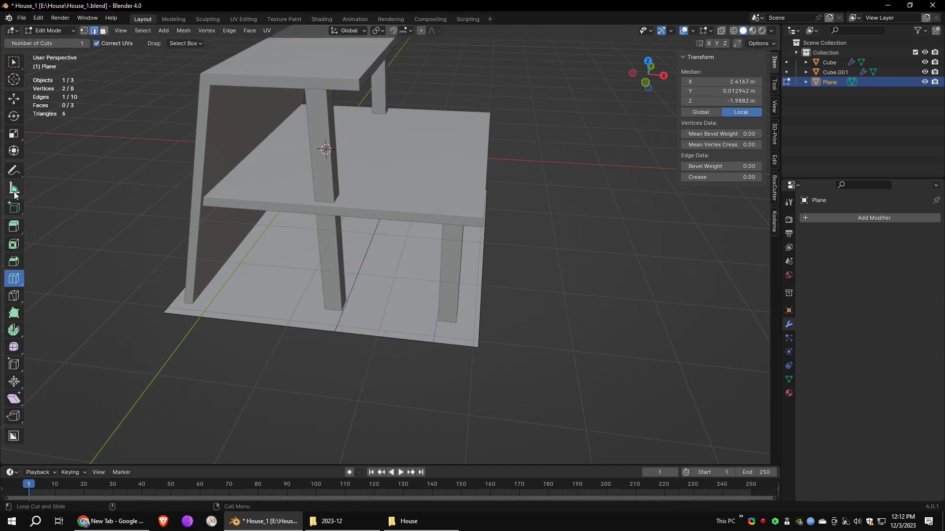
Step: Extrude the ground plane's -Y edge between the two cuts about 3 m along -Y to form a walkway
left_click(14, 97)
left_click(386, 337)
middle_click_drag(405, 249, 430, 221)
key("a")
key("ctrl+z")
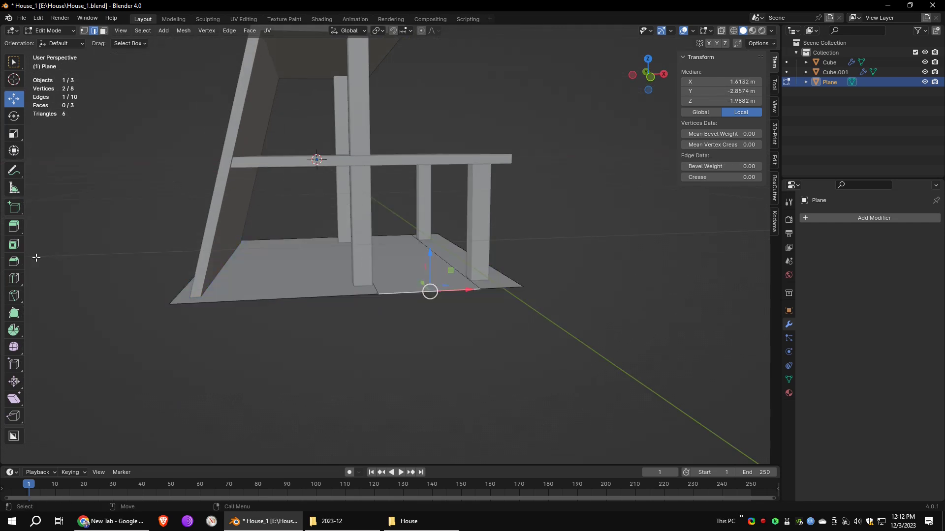
left_click(14, 227)
middle_click_drag(472, 250, 496, 257)
left_click_drag(495, 257, 508, 234)
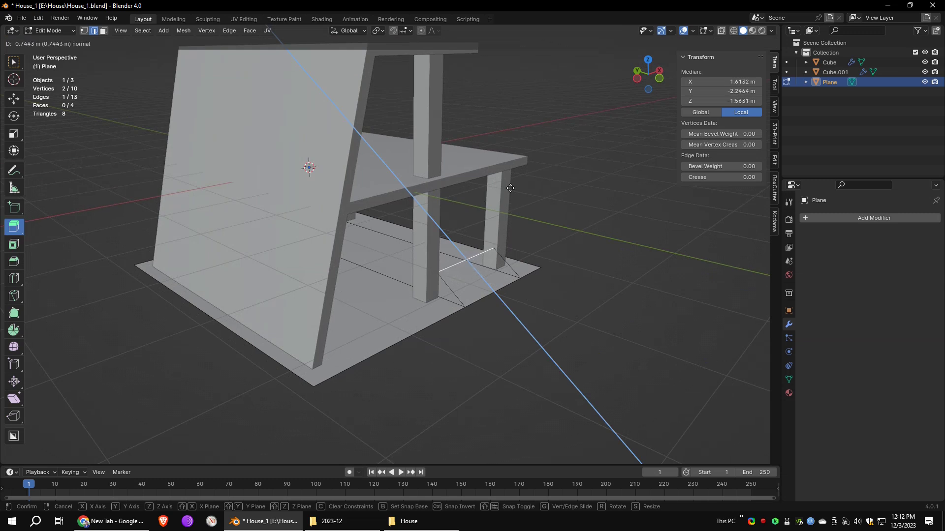
key("y")
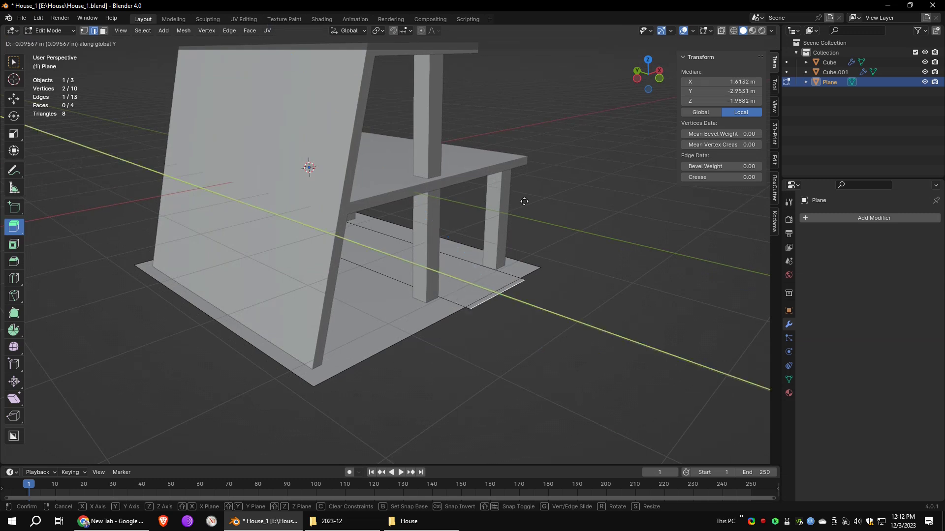
left_click_drag(563, 231, 645, 273)
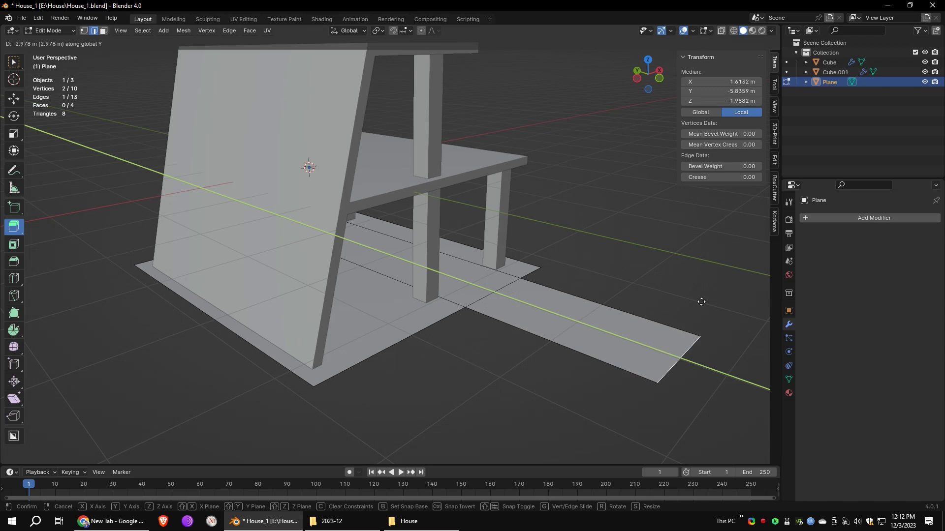
left_click(71, 353)
Step: Select the ground plane's full -Y edge line and move it outward about 0.155 m along -Y
scroll(448, 259, "down", 5)
middle_click_drag(448, 260, 401, 278)
double_click(404, 287)
left_click(14, 101)
left_click_drag(382, 274, 387, 280)
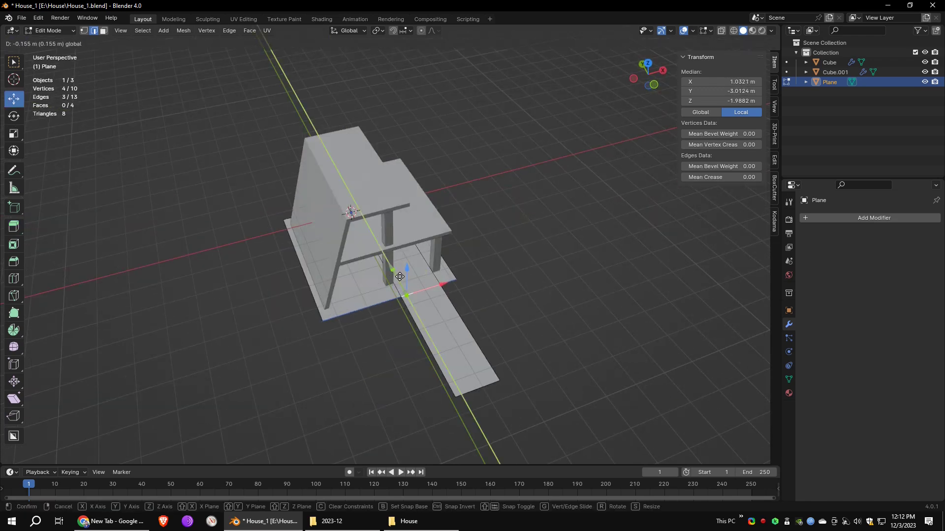
Step: Move the ground plane's two side edges slightly outward along X and lengthen the walkway along -Y
left_click(299, 235)
left_click_drag(341, 238, 336, 238)
middle_click_drag(428, 236, 384, 217)
left_click(442, 256)
left_click_drag(476, 255, 480, 255)
left_click(326, 302)
left_click_drag(352, 286, 289, 353)
Step: Lower the whole ground mesh slightly to about Z -2.02 m and extrude it vertically into a slab about 0.028 m thick
middle_click_drag(394, 256, 427, 213)
key("a")
scroll(404, 315, "down", 6)
middle_click_drag(379, 339, 443, 222)
scroll(413, 219, "up", 8)
scroll(412, 218, "down", 3)
left_click_drag(470, 209, 470, 219)
scroll(302, 286, "down", 5)
scroll(302, 287, "up", 6)
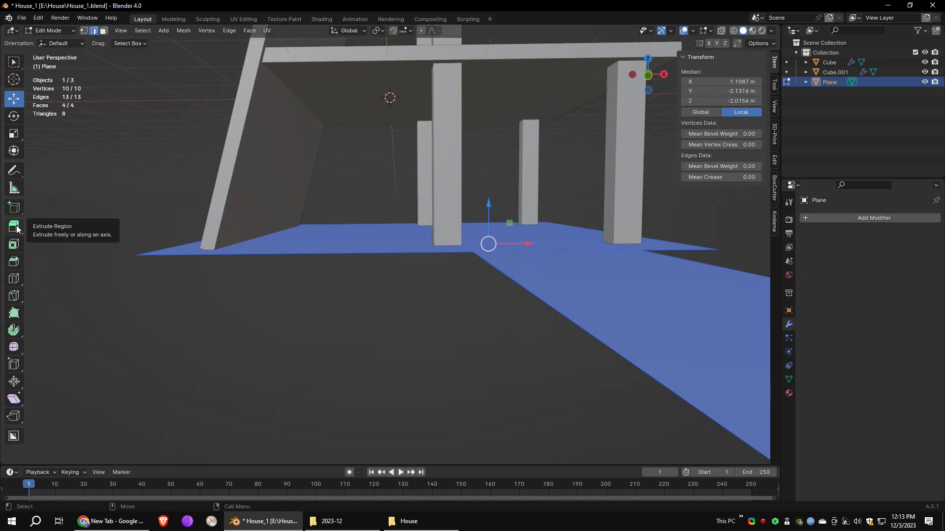
left_click(14, 227)
left_click_drag(491, 204, 498, 199)
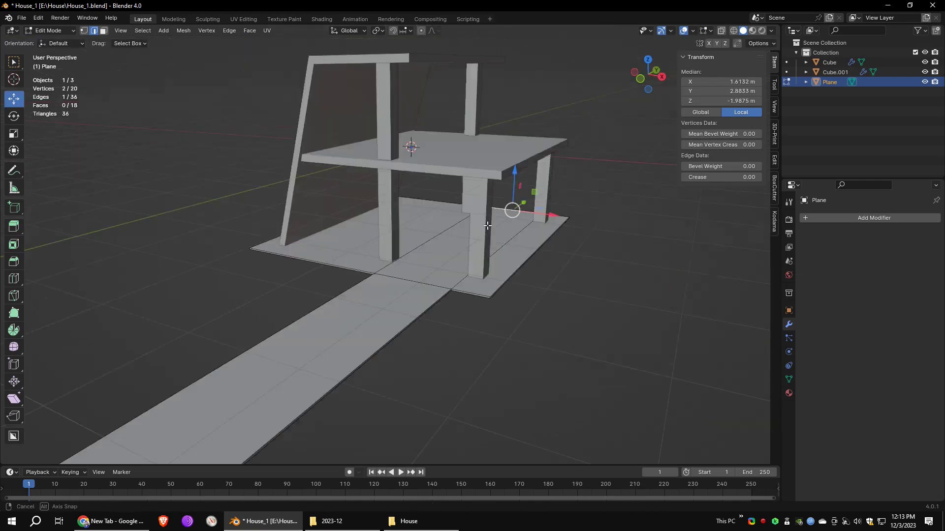
mouse_move(488, 220)
left_mouse_down("alt")
mouse_move(483, 235)
mouse_move(470, 222)
left_mouse_up("alt")
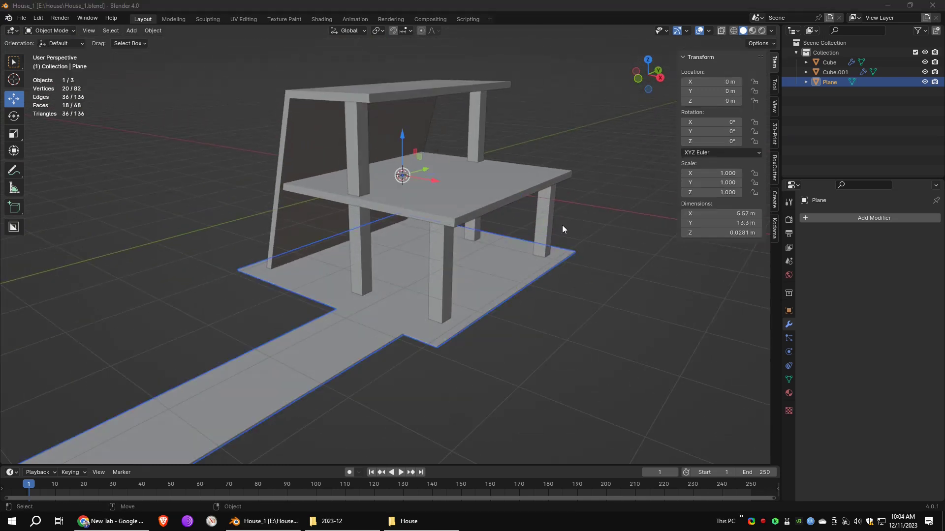
Step: Add another plane in wireframe view and stand it upright on the house's -Y side in Edit Mode
left_click(687, 331)
left_click(132, 30)
mouse_move(143, 43)
left_click(236, 42)
left_click(732, 31)
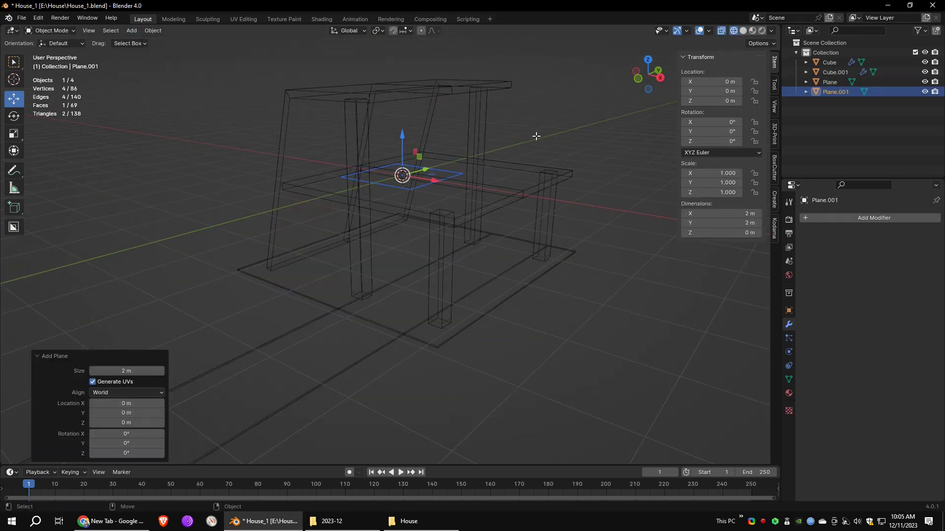
key("Tab")
mouse_move(379, 183)
left_mouse_down()
mouse_move(385, 162)
mouse_move(384, 190)
left_mouse_up()
key("Return")
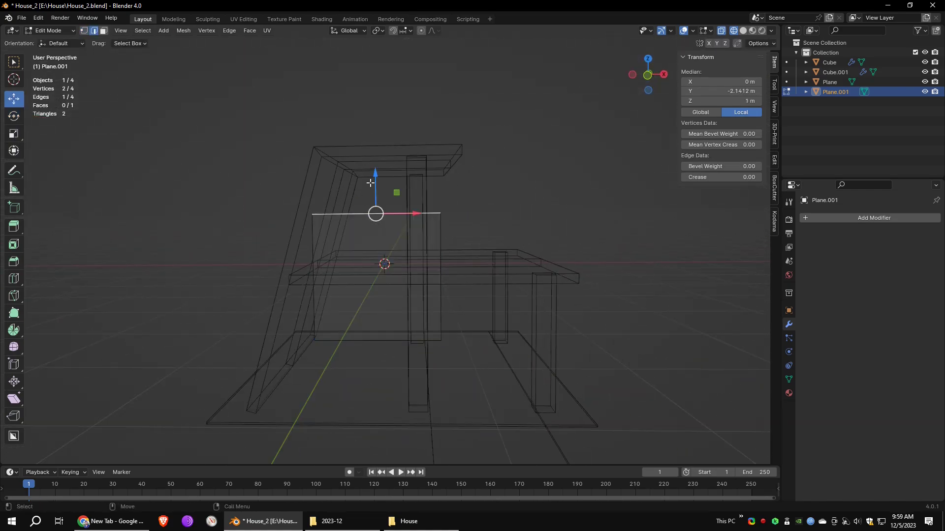
Step: Fit the upright plane's height to the upper storey by moving its upper edge to the roof and its lower edge to the floor
left_click_drag(376, 178, 392, 121)
left_click(344, 340)
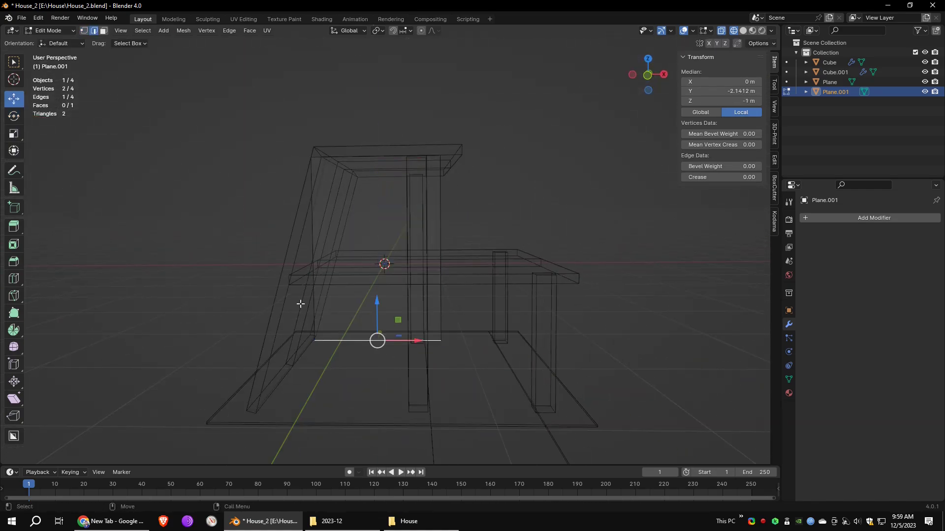
key("KP_1")
left_click_drag(376, 355, 375, 240)
middle_click_drag(376, 240, 362, 283, "shift")
left_click(362, 130)
left_click_drag(362, 88, 362, 90)
Step: Move the plane's corner vertices along X to match the sloped wall on one side and the post on the other
left_click_drag(283, 111, 221, 135)
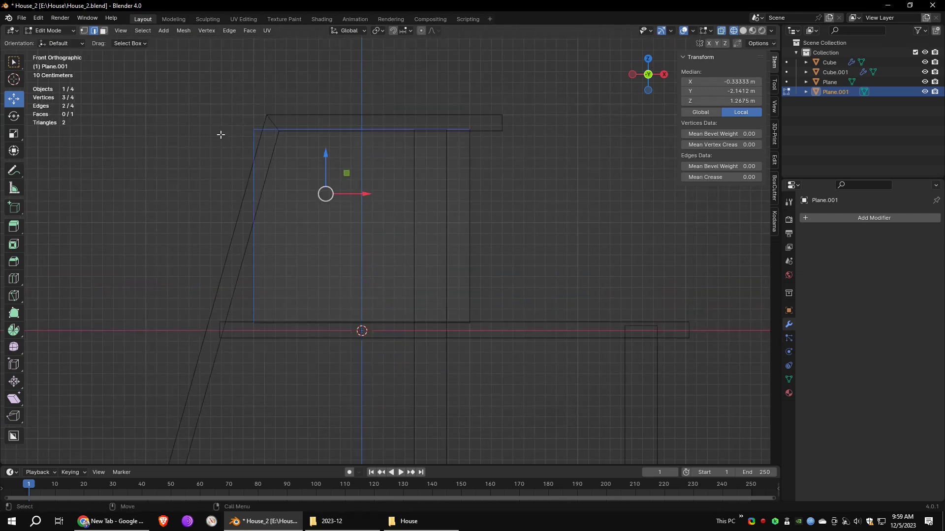
left_click(84, 31)
left_click_drag(275, 114, 235, 145)
left_click_drag(291, 130, 320, 130)
left_click_drag(276, 305, 235, 342)
left_click_drag(290, 323, 259, 325)
left_click_drag(497, 111, 453, 345)
left_click_drag(510, 226, 456, 226)
Step: Select the whole wall face and move it about -0.03 m along Y
middle_click_drag(480, 207, 317, 218)
key("a")
left_click_drag(324, 221, 323, 222)
middle_click_drag(274, 236, 379, 246)
Step: Duplicate the wall face in place and move the copy down to the lower storey
left_click(184, 32)
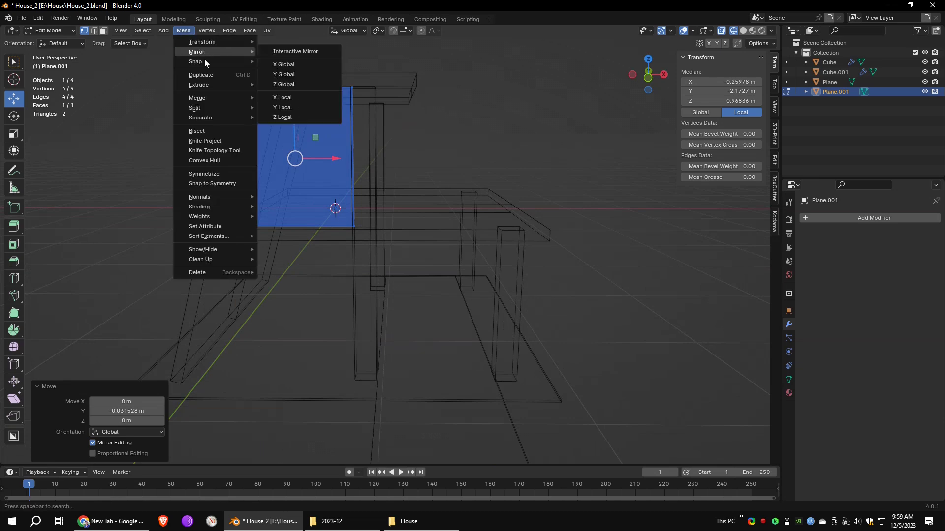
left_click(205, 77)
right_click(340, 113)
left_click_drag(294, 116, 298, 261)
left_click_drag(252, 329, 260, 312, "alt")
Step: Fit the lower wall copy's vertices between the upper floor slab, the ground slab, the sloped wall and the post
key("KP_1")
left_click_drag(331, 237, 332, 232)
left_click_drag(199, 408, 436, 340)
left_click_drag(319, 329, 319, 344)
left_click_drag(323, 156, 214, 359)
left_click_drag(315, 167, 209, 399)
left_click_drag(286, 280, 227, 279)
left_click_drag(199, 349, 140, 411)
left_click_drag(201, 385, 198, 386)
Step: Select the upper wall face's vertical edge beside the post and extrude it about 0.65 m along X
scroll(321, 295, "down", 3)
left_click_drag(399, 82, 171, 412)
left_click_drag(386, 169, 367, 182, "alt")
left_click(361, 176)
key("2")
left_click(360, 185)
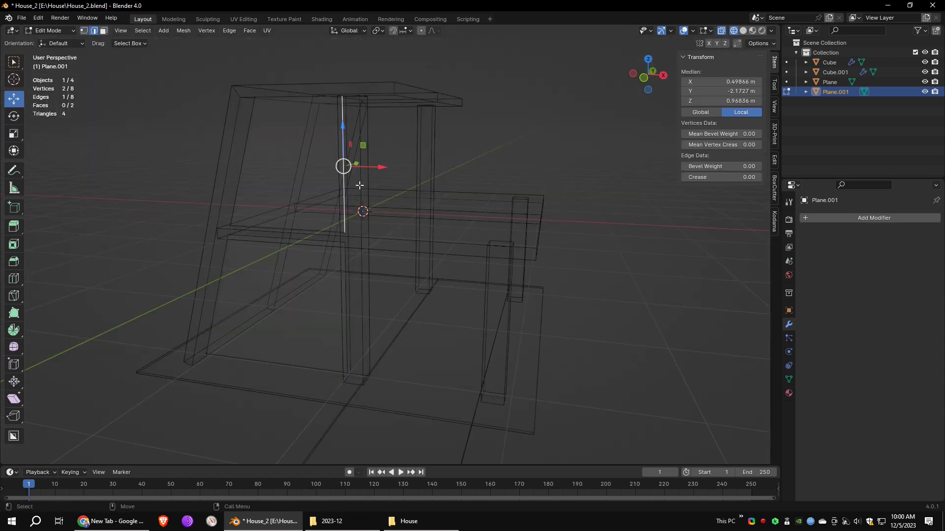
middle_click_drag(390, 165, 385, 179)
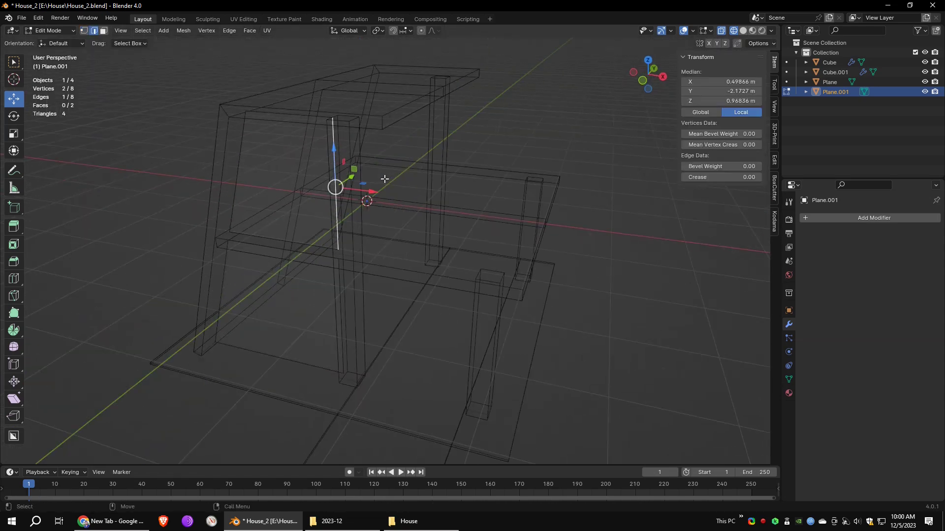
left_click(17, 230)
left_click_drag(319, 199, 368, 216)
key("x")
Step: Extrude the new vertical edge 1.7186 m along Y and move it back to about Y -0.64 m
mouse_move(412, 178)
middle_mouse_down()
mouse_move(420, 169)
mouse_move(399, 177)
middle_mouse_up()
left_click(15, 100)
middle_click_drag(74, 173, 43, 184)
left_click(15, 228)
left_click_drag(292, 209, 404, 192)
key("y")
middle_click_drag(404, 193, 381, 181)
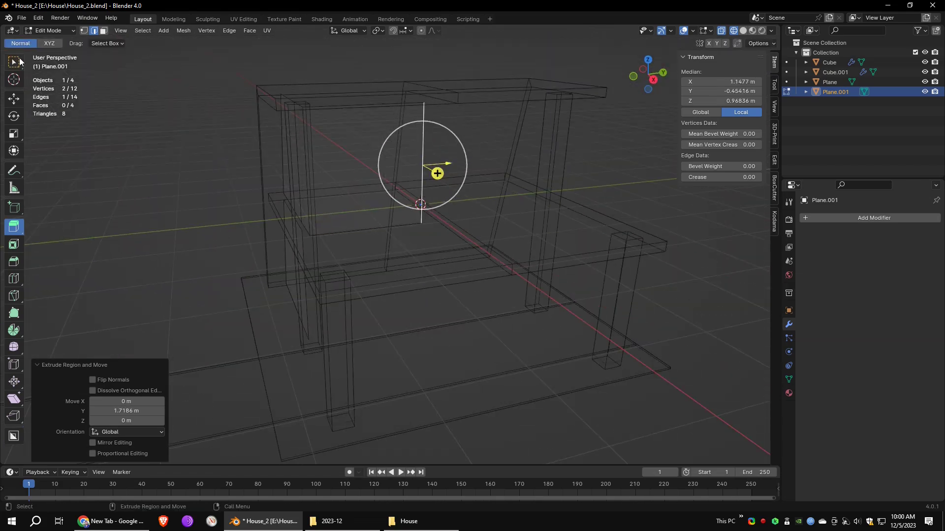
left_click(14, 100)
left_click_drag(459, 162, 446, 163)
middle_click_drag(395, 204, 376, 213)
Step: Select the two newly extruded wall faces and separate them by selection into their own object
left_click(356, 212)
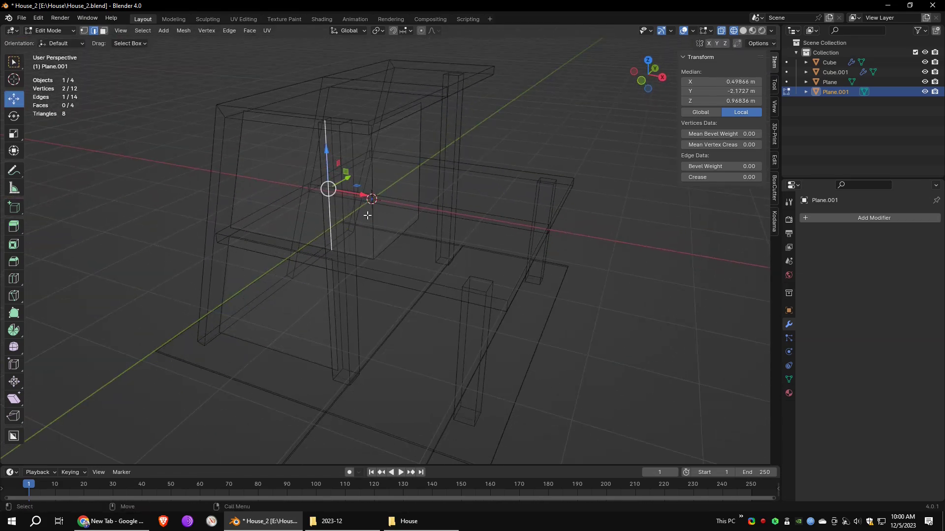
left_click(103, 31, "ctrl")
left_click(183, 30)
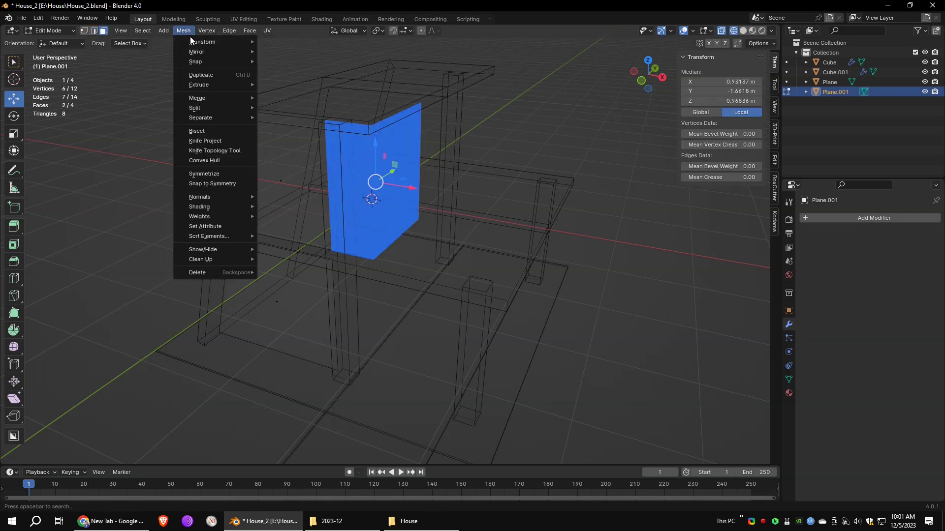
mouse_move(211, 120)
left_click(328, 117)
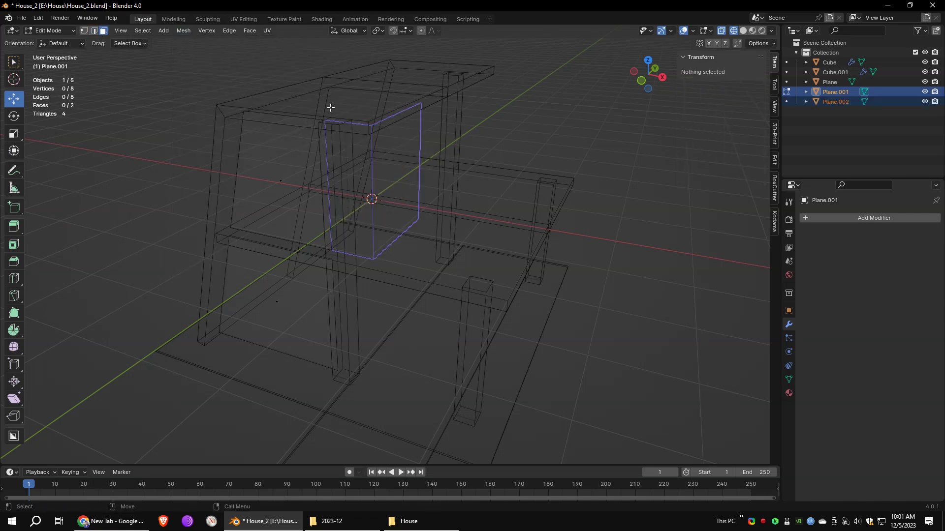
Step: Enter Edit Mode on the separated wall and move its vertical edge beside the post along X to about 0.77 m
left_click(53, 31)
left_click(58, 42)
left_click(418, 219)
left_click(53, 30)
left_click(58, 53)
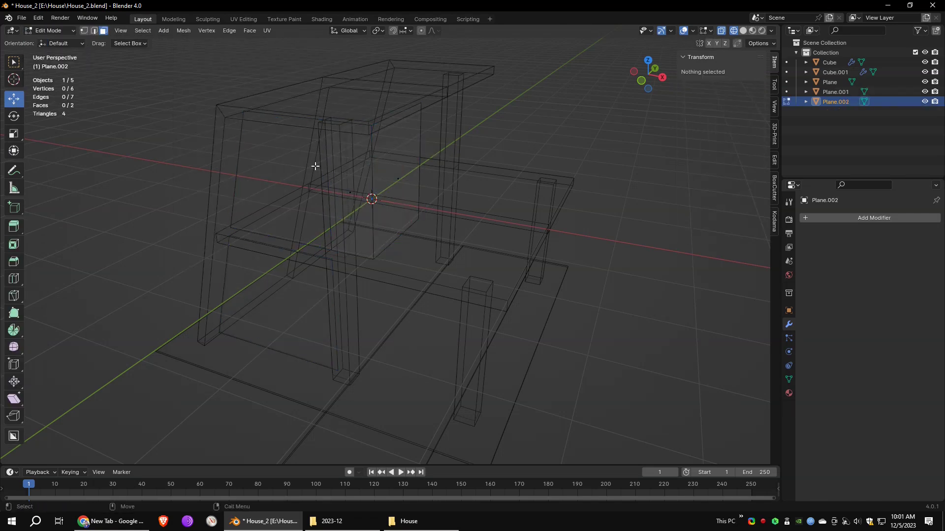
left_click(94, 30)
left_click(330, 182)
left_click_drag(362, 194, 384, 200)
middle_click_drag(393, 201, 615, 221)
Step: Add a Mirror modifier to the separated wall with only the Y axis enabled and return to Object Mode
left_click(843, 217)
mouse_move(779, 254)
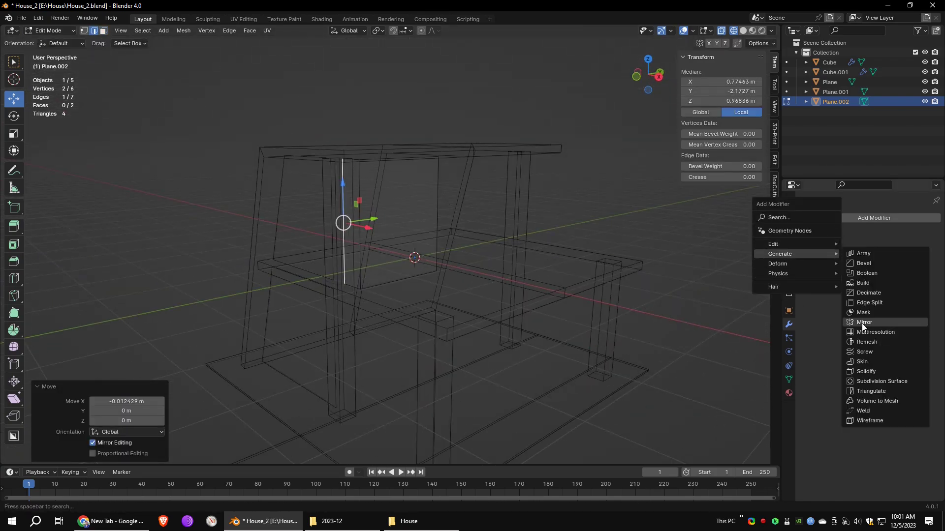
left_click(861, 323)
middle_click_drag(551, 236, 574, 241)
left_click(869, 249)
left_click(49, 31)
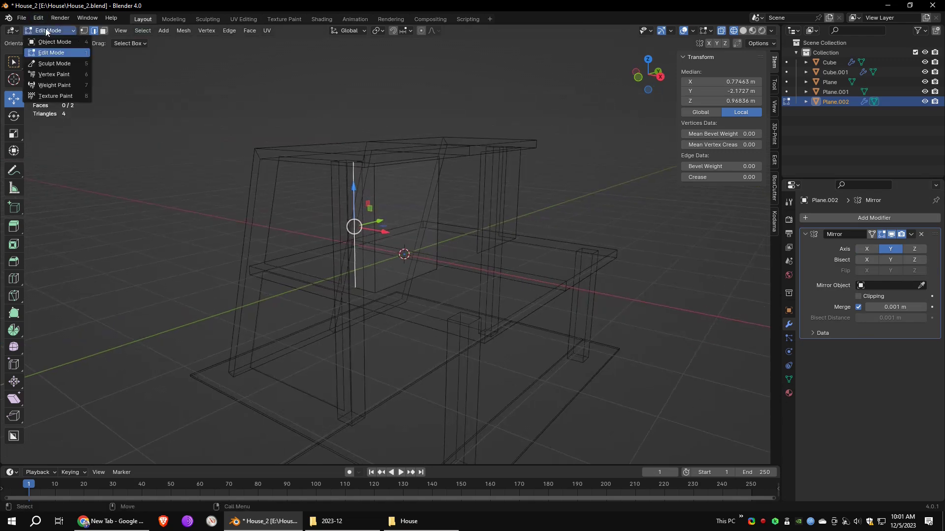
left_click(46, 38)
Step: In solid shading, join the side wall faces to the mirrored wall object, keeping the mirrored wall active
left_click(743, 30)
middle_click_drag(491, 220, 329, 225)
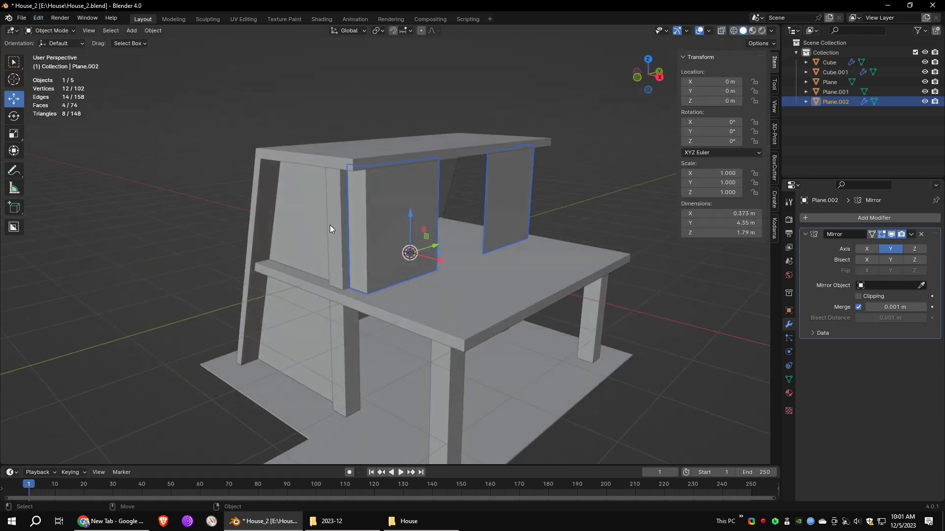
left_click(294, 213)
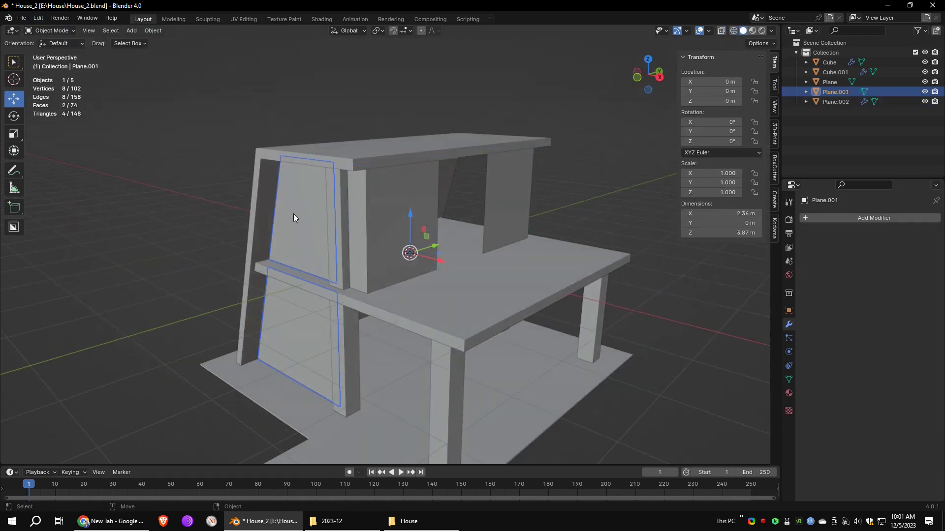
left_click(391, 213, "shift")
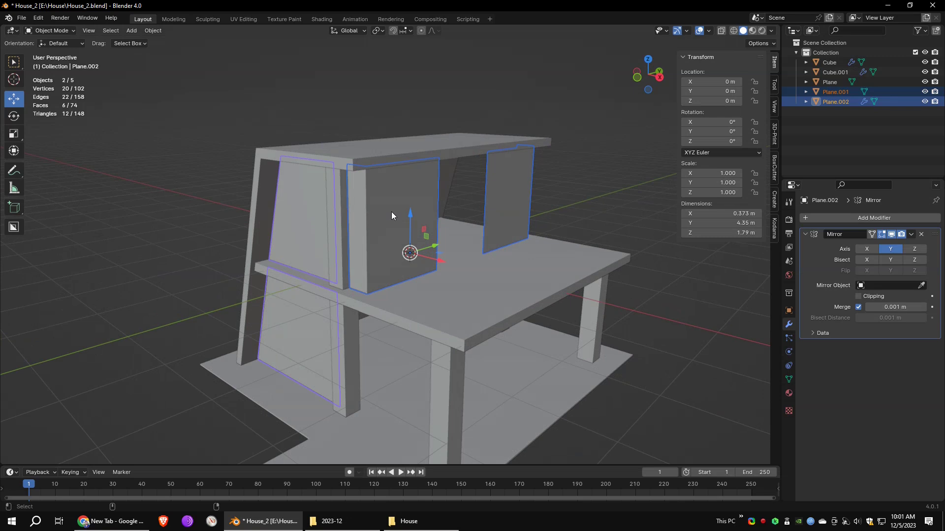
left_click(152, 30)
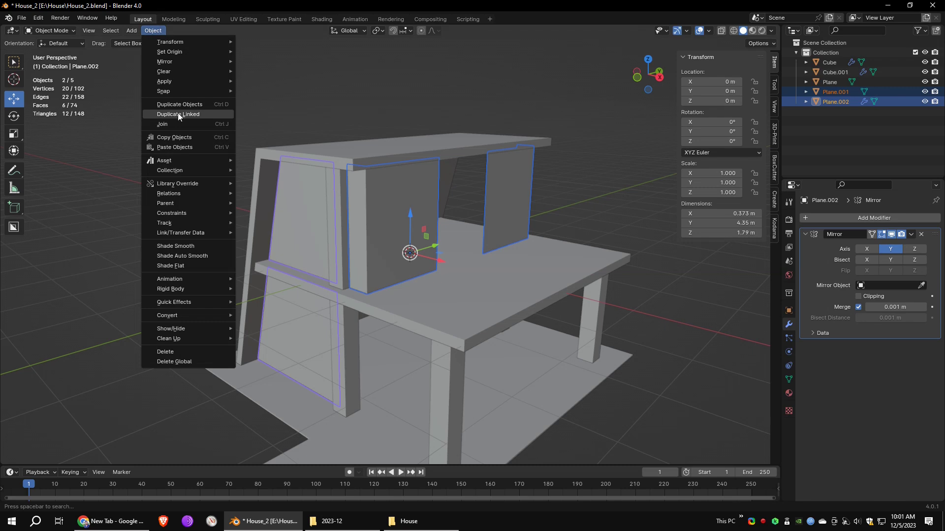
left_click(179, 125)
middle_click_drag(492, 216, 545, 256)
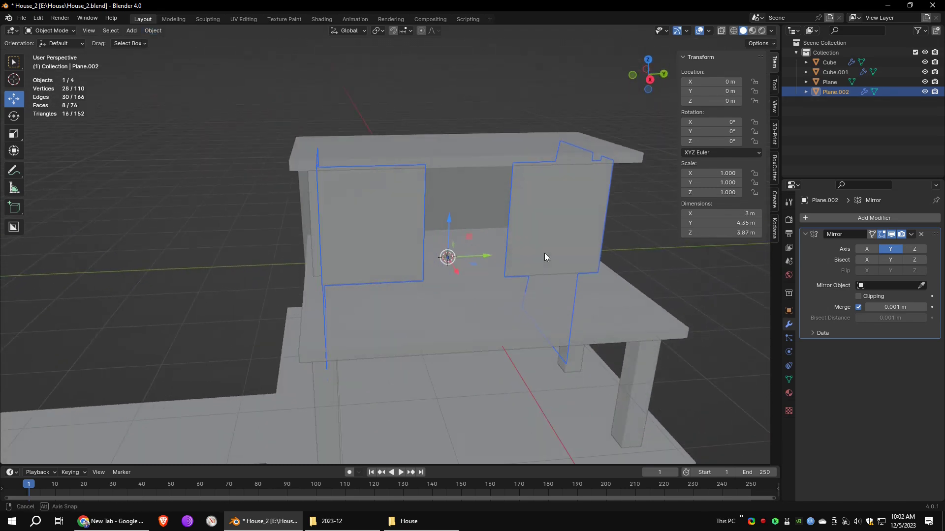
Step: Extrude the front wall's inner vertical edge about 0.52 m along Y and move it to the mirror centre with Clipping enabled
key("Tab")
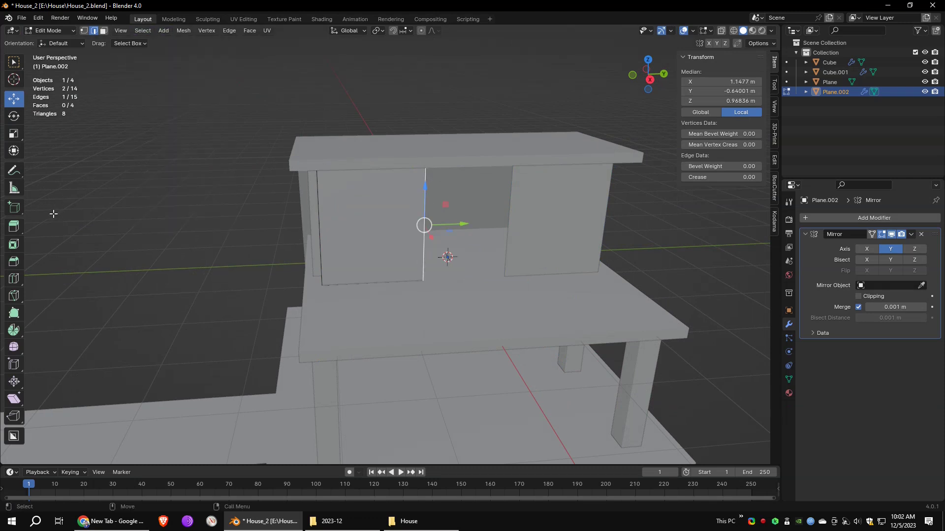
left_click_drag(429, 238, 464, 253)
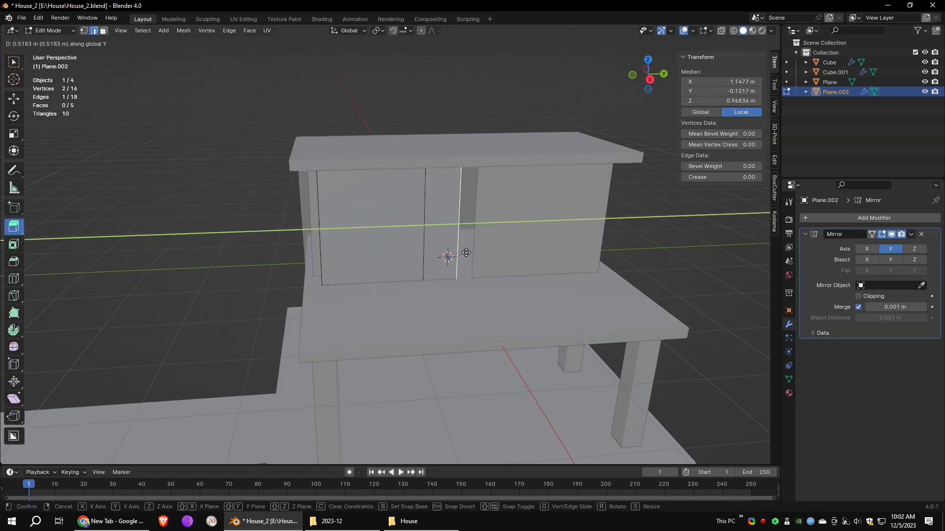
left_click(468, 256)
left_click_drag(501, 223, 512, 223)
middle_click_drag(492, 224, 554, 236)
Step: Select the three side wall faces and inset them with a thickness of 0.042 m
key("3")
left_click(315, 222)
left_click(385, 227, "shift")
left_click(299, 352, "shift")
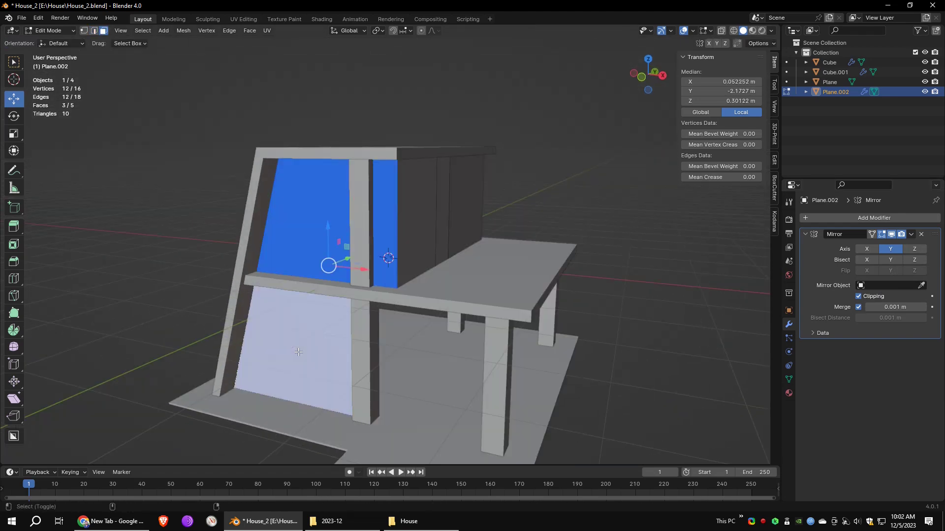
scroll(345, 295, "up", 3)
key("i")
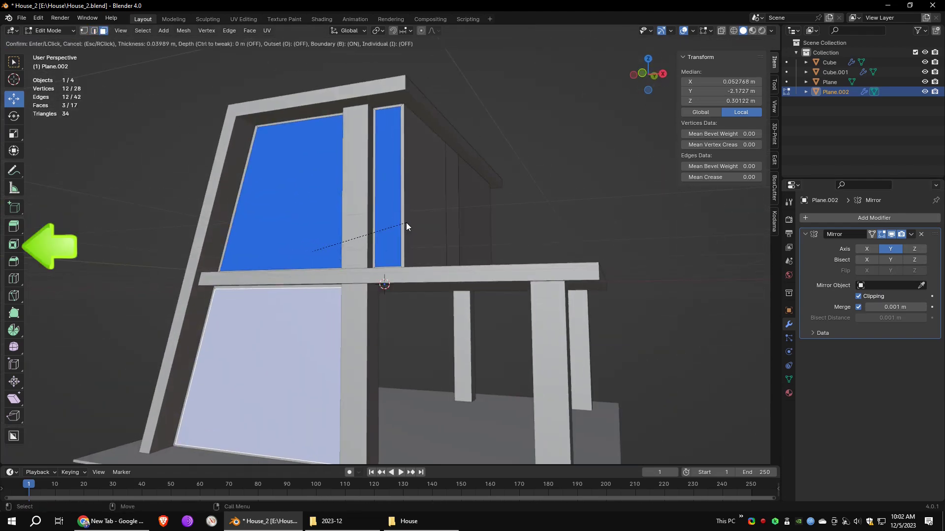
left_click(406, 224)
double_click(117, 398)
Step: Inset the large front wall face and the narrow central front face as separate frames
middle_click_drag(615, 231, 582, 255)
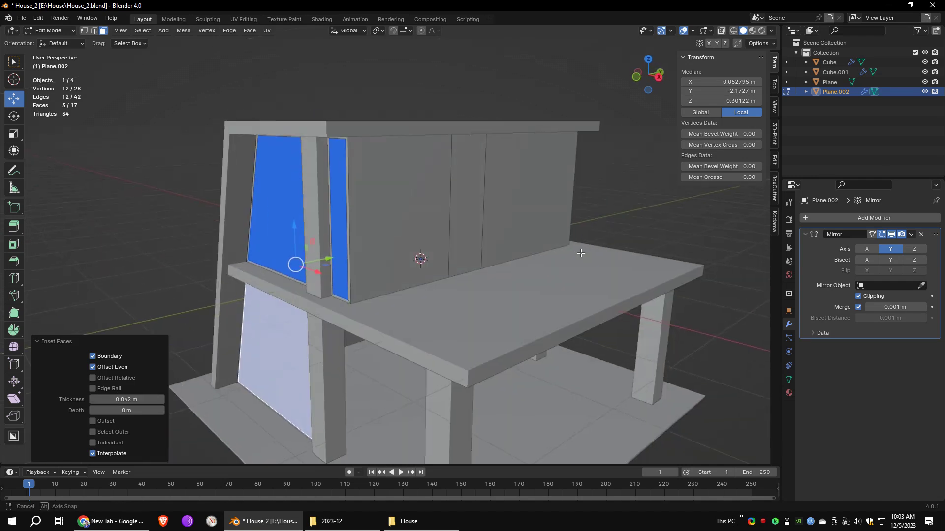
left_click(418, 221)
key("i")
left_click(408, 224)
key("Return")
left_click(469, 219)
key("i")
left_click(495, 221)
double_click(102, 399)
Step: Turn off mirror Clipping and separate the narrow central front panel with its frame faces into its own object
right_click_drag(384, 381, 573, 297, "alt")
left_click_drag(573, 298, 531, 299, "alt")
left_click_drag(596, 267, 611, 252, "alt")
left_click(464, 90)
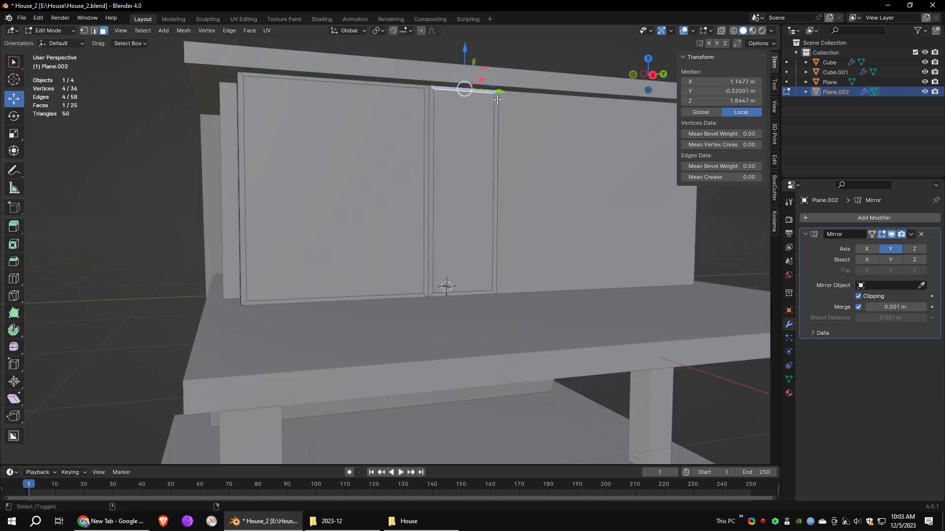
left_click(496, 196, "shift")
left_click(465, 231, "shift")
left_click(462, 295, "shift")
left_click(858, 296)
left_click(184, 31)
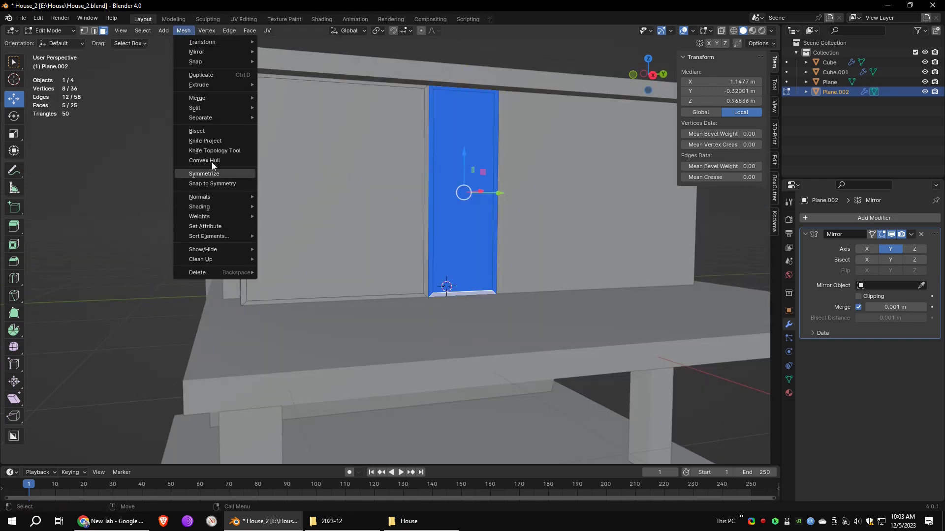
left_click(290, 117)
Step: Enter Edit Mode on the separated central panel and delete its inner vertical frame face
key("Tab")
left_click(512, 181)
mouse_move(513, 182)
middle_mouse_down()
mouse_move(530, 163)
mouse_move(526, 186)
mouse_move(517, 182)
middle_mouse_up()
key("Tab")
key("alt+a")
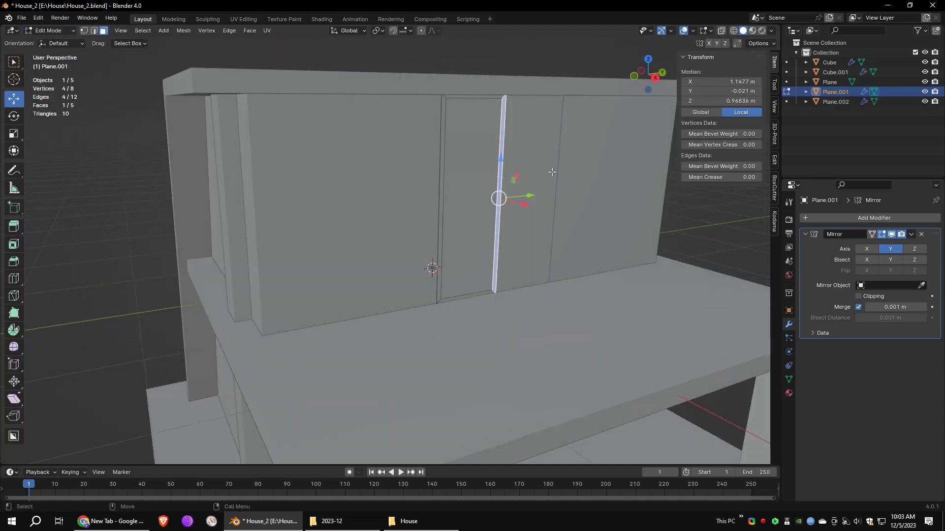
key("x")
left_click(567, 165)
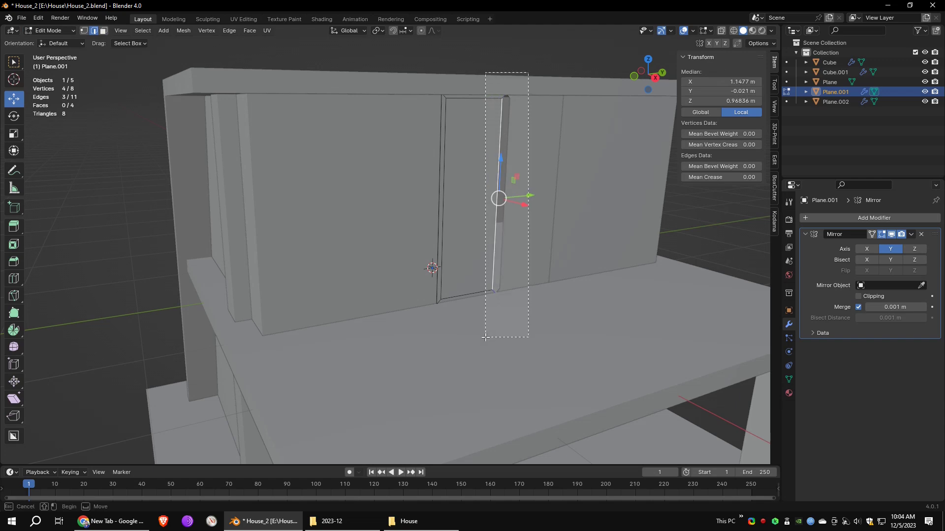
Step: Move the central panel's open inner edge along Y to the mirror centre with Clipping enabled
left_click_drag(485, 338, 485, 337)
middle_click_drag(485, 337, 528, 199)
left_click_drag(525, 200, 574, 209)
middle_click_drag(575, 209, 600, 208)
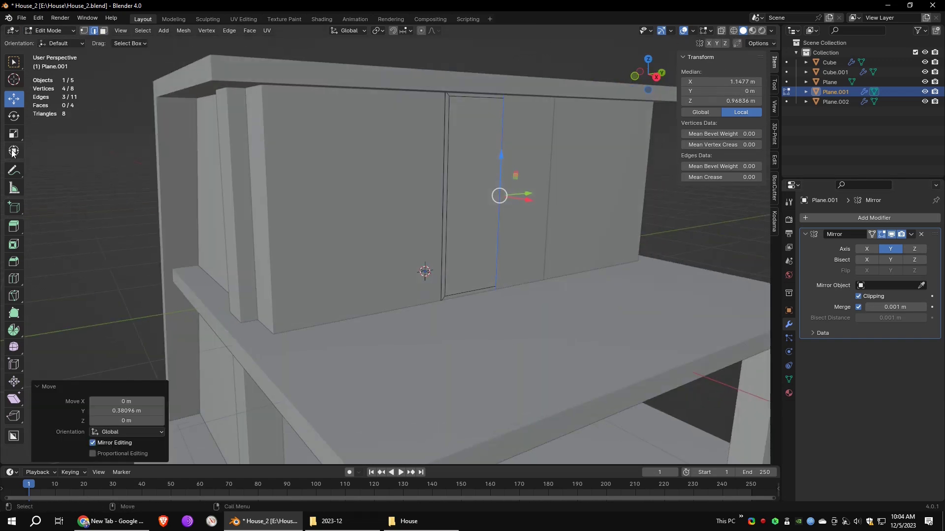
Step: Select both the central panel and main wall objects and open them together in Edit Mode
key("Tab")
middle_click_drag(343, 240, 147, 99)
left_click(50, 30)
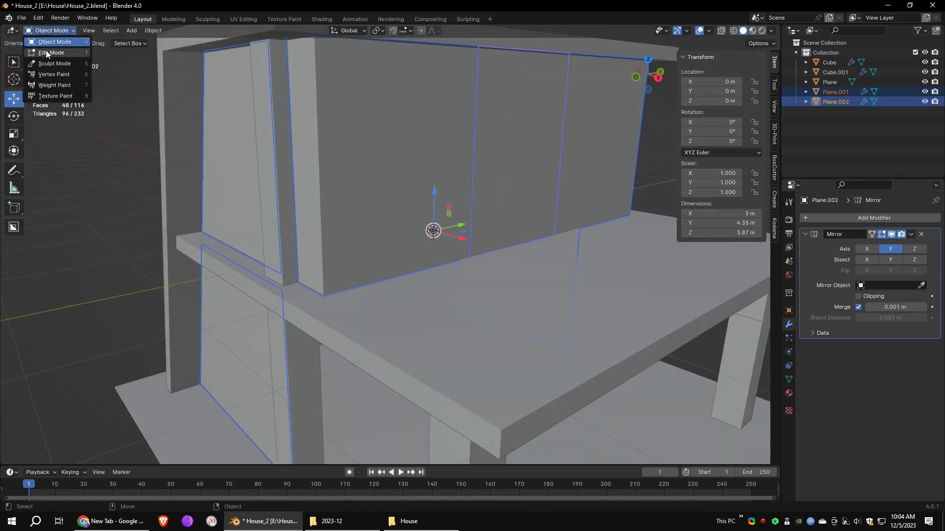
left_click(50, 42)
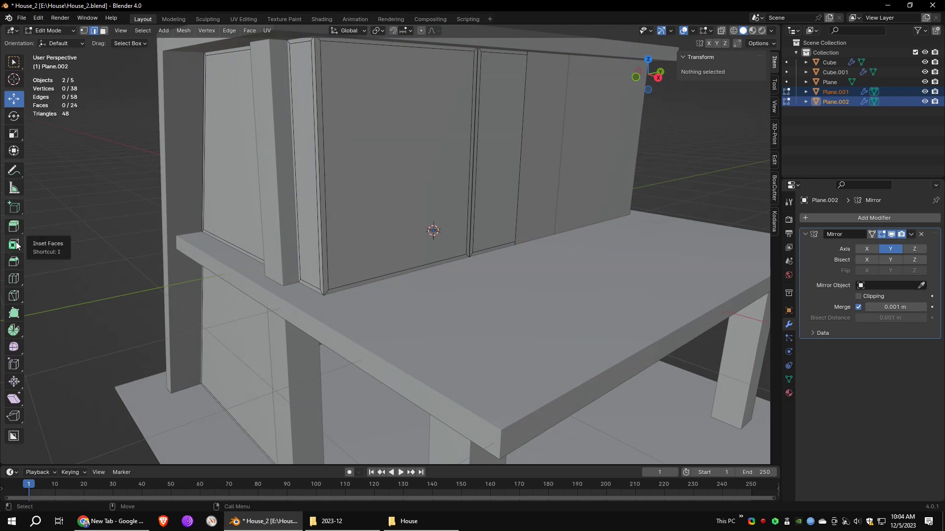
Step: Select the five inner pane faces on the front and side walls and separate them from their frames
left_click(369, 194)
left_click(497, 196, "shift")
middle_click_drag(497, 197, 527, 201)
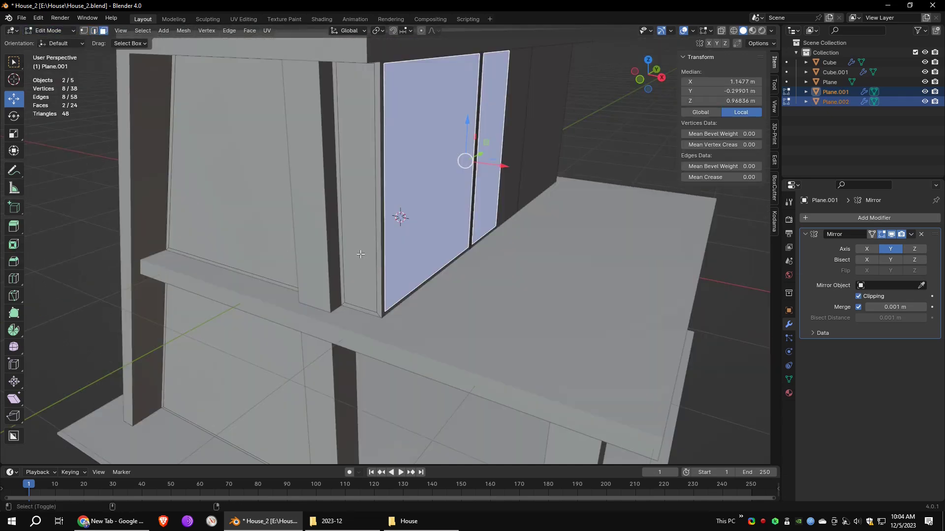
middle_click_drag(423, 221, 433, 121, "shift")
left_click(377, 118, "shift")
left_click(275, 116, "shift")
left_click(290, 233, "shift")
middle_click_drag(290, 234, 326, 236)
left_click(183, 31)
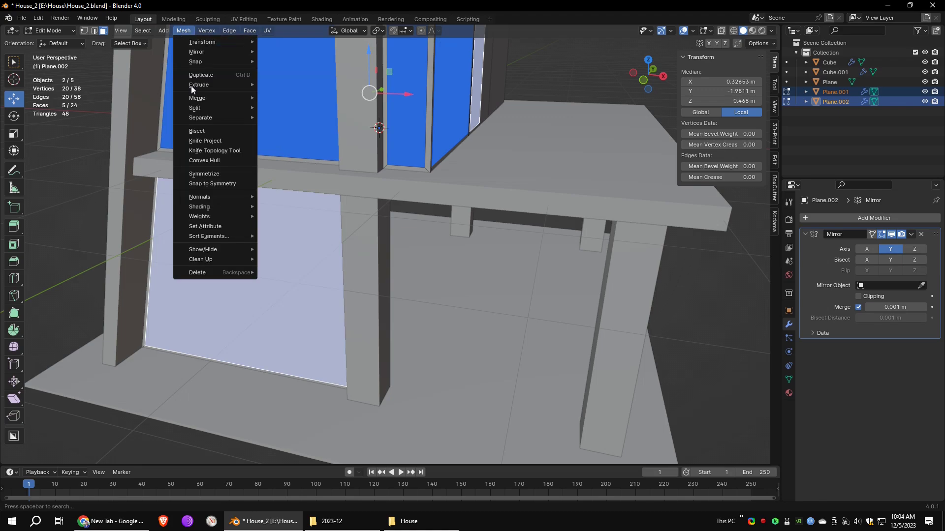
left_click(284, 117)
Step: Open the central frame and its pane together in Edit Mode with wireframe shading
key("Tab")
middle_click_drag(423, 147, 412, 209)
left_click(465, 191)
scroll(437, 214, "up", 4)
left_click(437, 216)
scroll(436, 216, "down", 4)
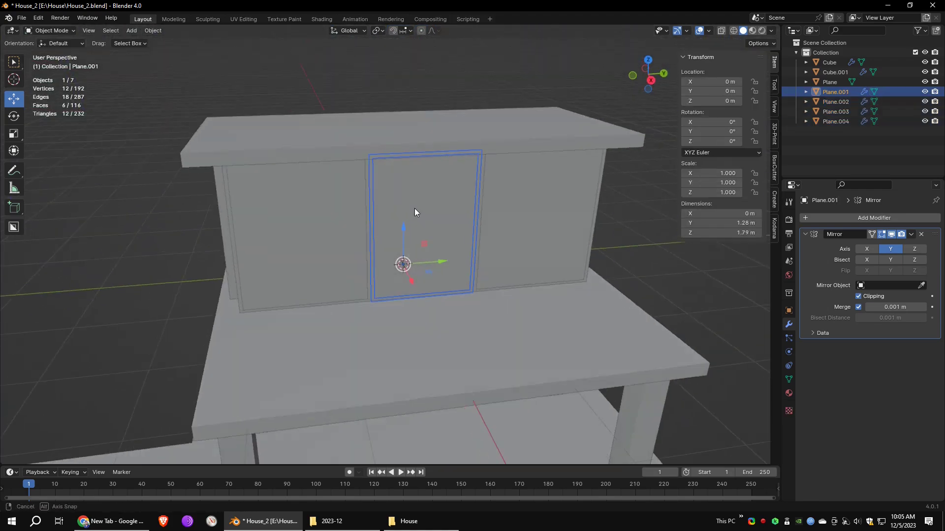
left_click(414, 209, "shift")
key("shift+z")
key("Tab")
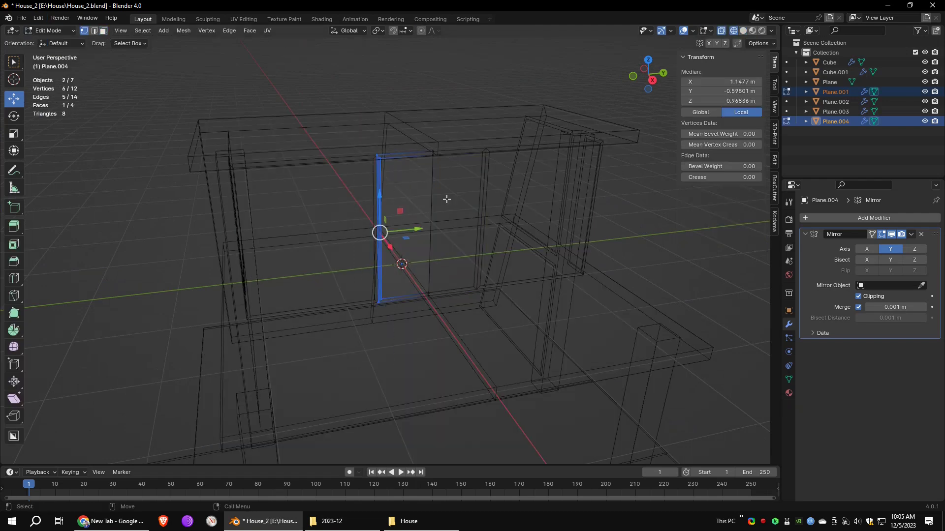
Step: Move the central frame's outer vertical side about 0.011 m along Y and return to Object Mode
scroll(447, 198, "up", 3)
key("g")
key("y")
left_click_drag(383, 335, 383, 335)
left_click(60, 31)
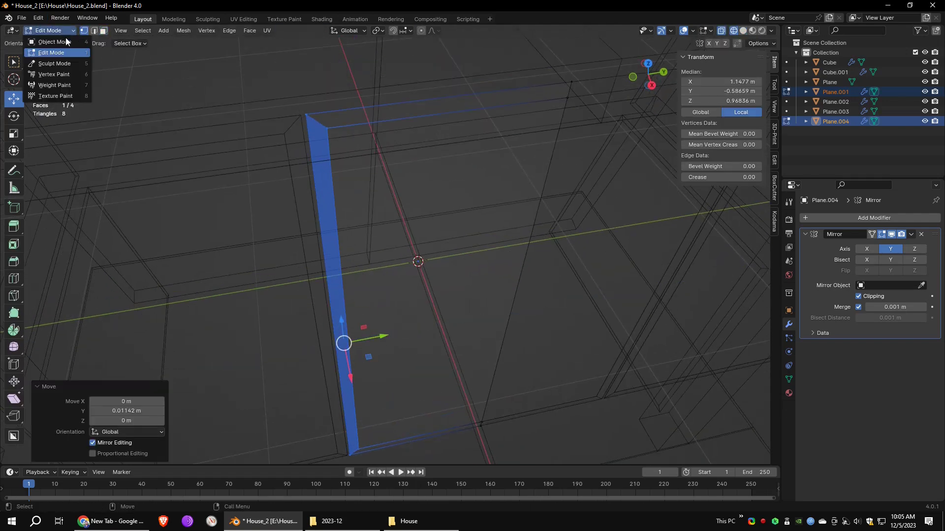
left_click(63, 43)
Step: Join the main wall frames to the central frame, keeping the central frame as the active object
left_click(308, 121)
scroll(318, 120, "down", 2)
middle_click_drag(330, 133, 338, 126)
left_click(338, 128, "shift")
mouse_move(397, 192)
middle_mouse_down()
mouse_move(423, 174)
mouse_move(415, 188)
middle_mouse_up()
middle_click_drag(411, 128, 385, 149)
left_click(395, 153, "shift")
left_click(153, 31)
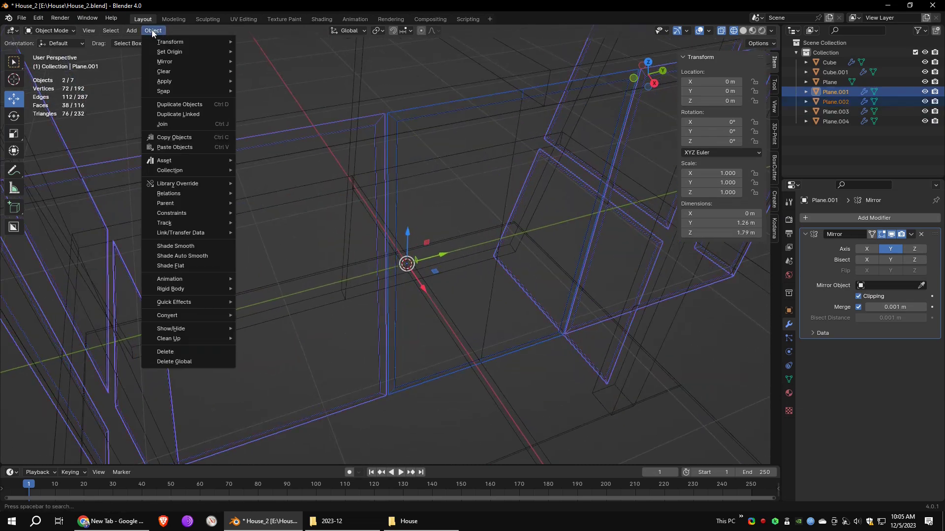
left_click(171, 124)
middle_click_drag(171, 124, 541, 206)
Step: Add a Solidify modifier to the joined frames and set its thickness to 0.04 m
left_click(806, 218)
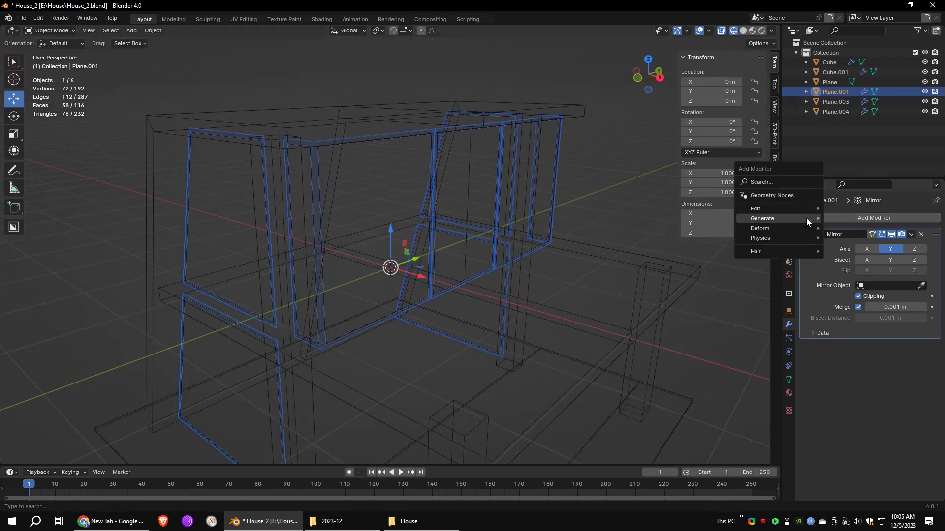
mouse_move(775, 219)
left_click(845, 335)
scroll(375, 196, "up", 8)
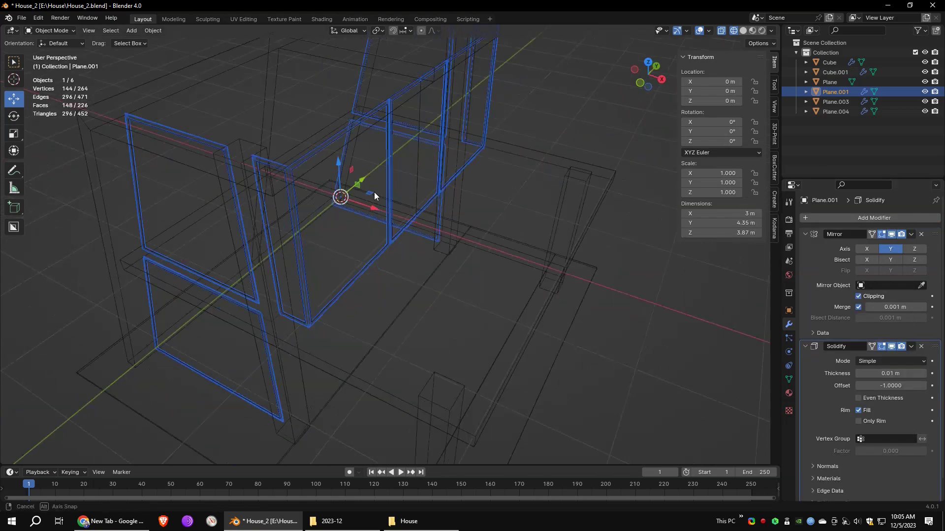
middle_click_drag(542, 287, 525, 249)
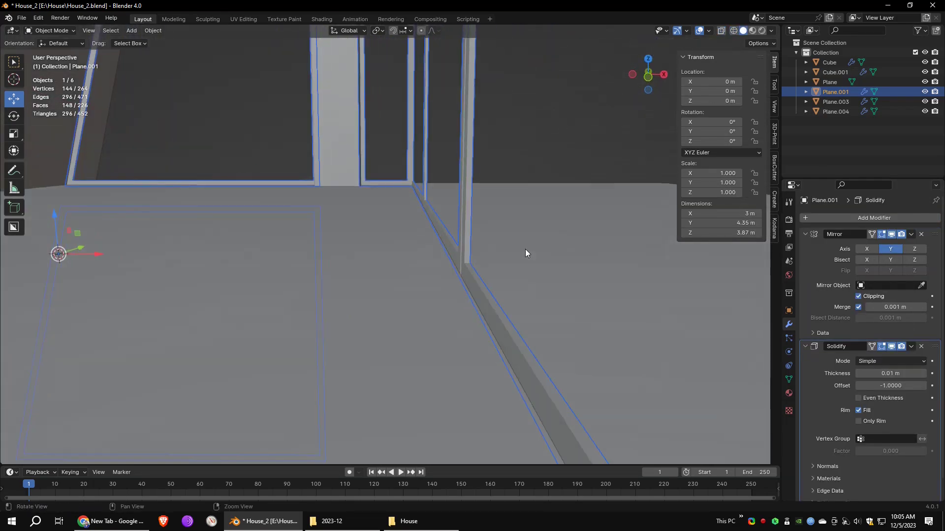
key("Return")
mouse_move(607, 298)
middle_mouse_down()
mouse_move(575, 316)
mouse_move(610, 297)
middle_mouse_up()
left_click(897, 375)
type("0.04")
key("Return")
Step: Join the wall panes to the central pane, keeping the central pane as the active object
scroll(598, 277, "down", 8)
middle_click_drag(517, 254, 483, 266)
left_click(417, 147)
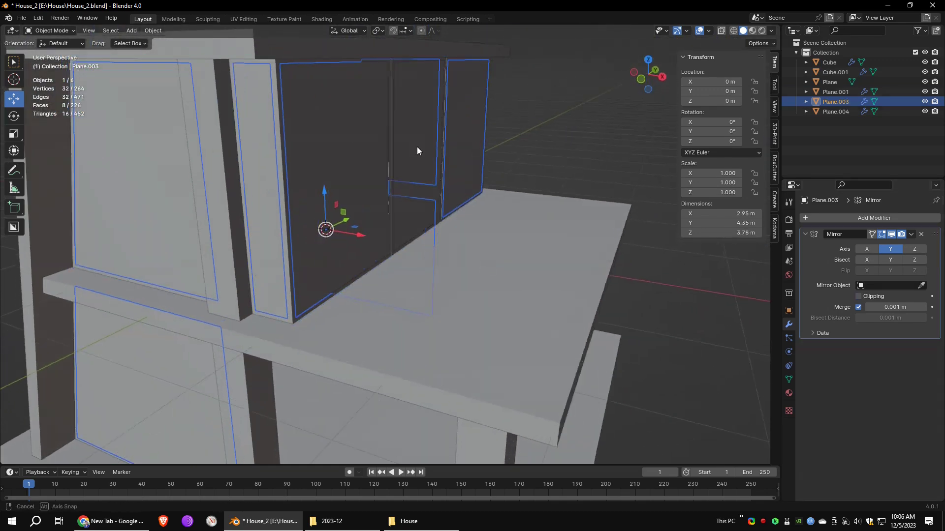
middle_click_drag(439, 113, 411, 116)
left_click(153, 31)
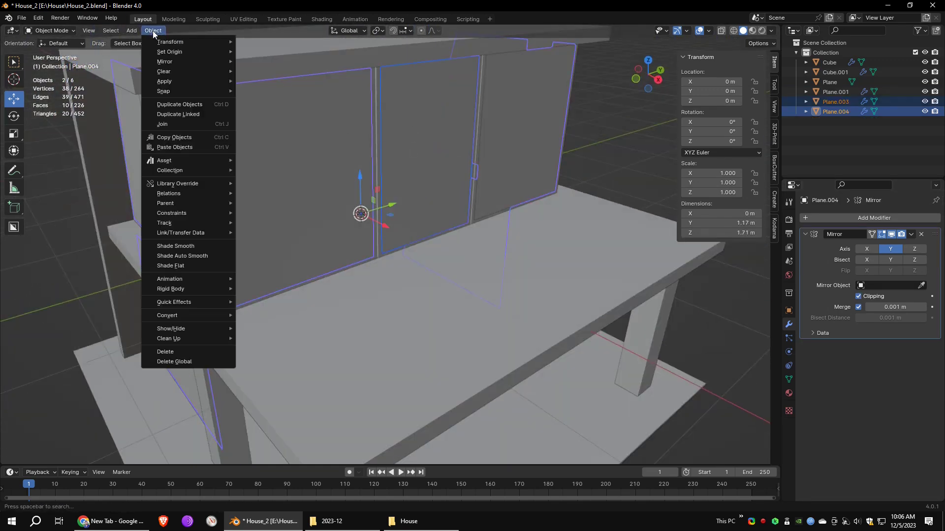
left_click(162, 124)
Step: Enter Edit Mode on the joined panes and move the two front panes slightly inward along X
key("Tab")
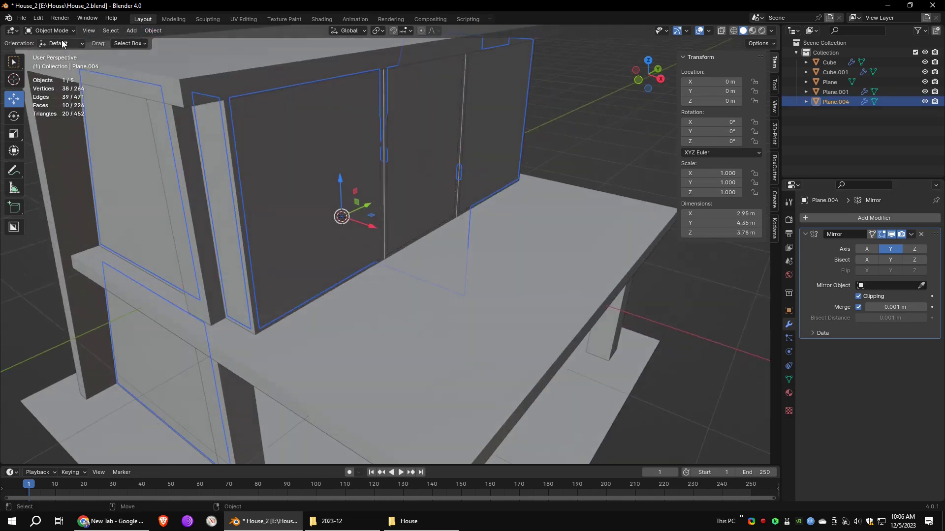
scroll(420, 159, "up", 3)
left_click(495, 128)
left_click(423, 140, "shift")
mouse_move(480, 55)
left_mouse_down()
mouse_move(465, 53)
mouse_move(475, 54)
left_mouse_up()
Step: Move the three side panes about 0.01 m inward along Y and return to Object Mode
middle_click_drag(275, 256, 472, 152, "shift")
left_click(445, 157)
left_click(275, 142, "shift")
left_click(245, 290, "shift")
middle_click_drag(246, 290, 249, 315)
left_click_drag(335, 201, 327, 213)
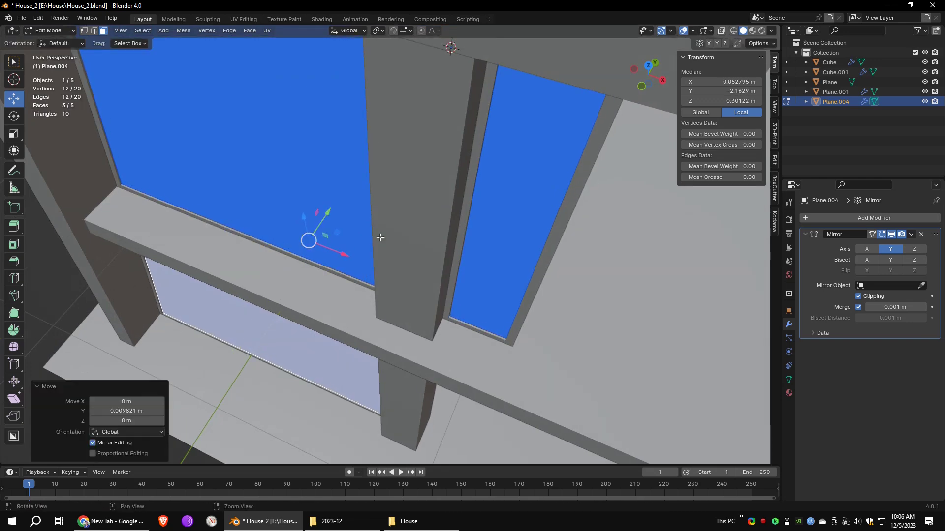
middle_click_drag(330, 217, 351, 217)
key("Tab")
Step: Add a Solidify modifier to the joined panes with Even Thickness enabled
left_click(815, 222)
left_click(810, 220)
left_click(854, 338)
scroll(478, 212, "up", 6)
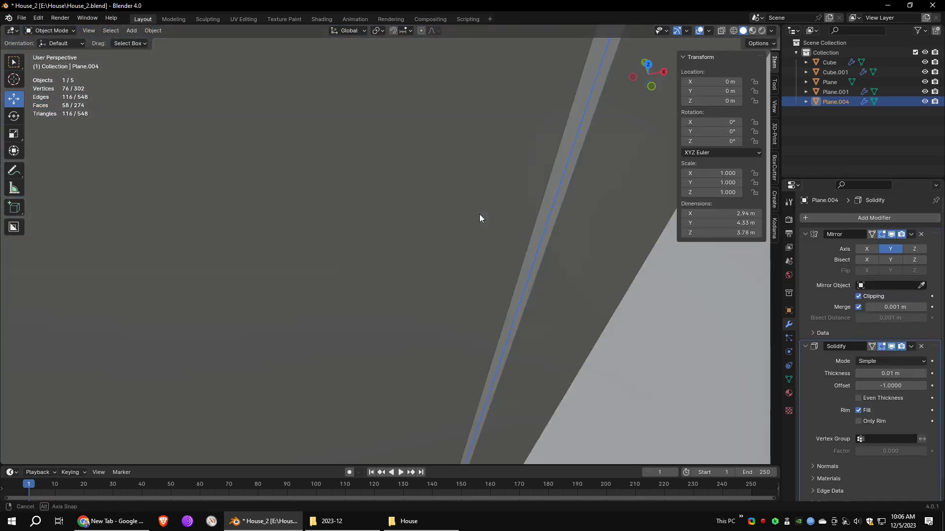
middle_click_drag(305, 236, 279, 326)
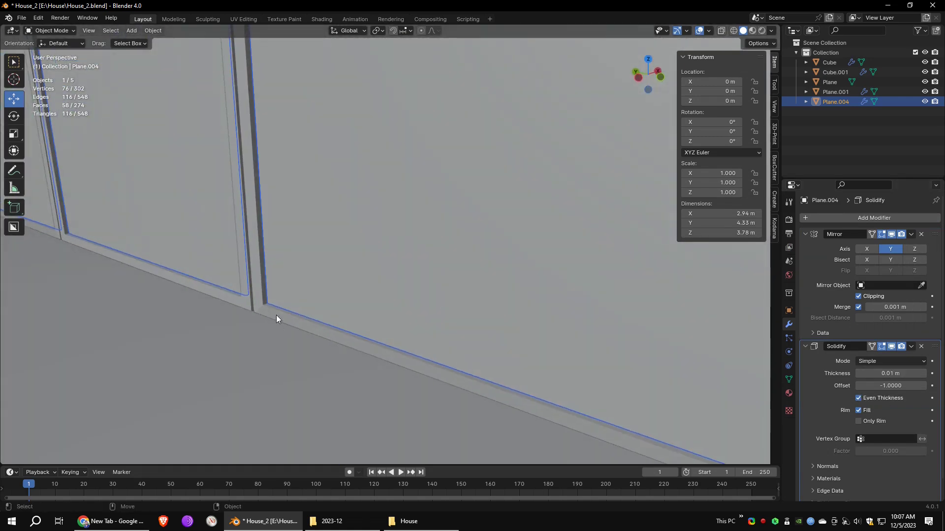
left_click(362, 311)
left_click_drag(443, 308, 361, 297, "alt")
scroll(361, 297, "down", 5)
left_click_drag(280, 235, 399, 254)
key("ctrl+z")
left_click_drag(532, 298, 536, 273, "alt")
scroll(479, 309, "down", 4)
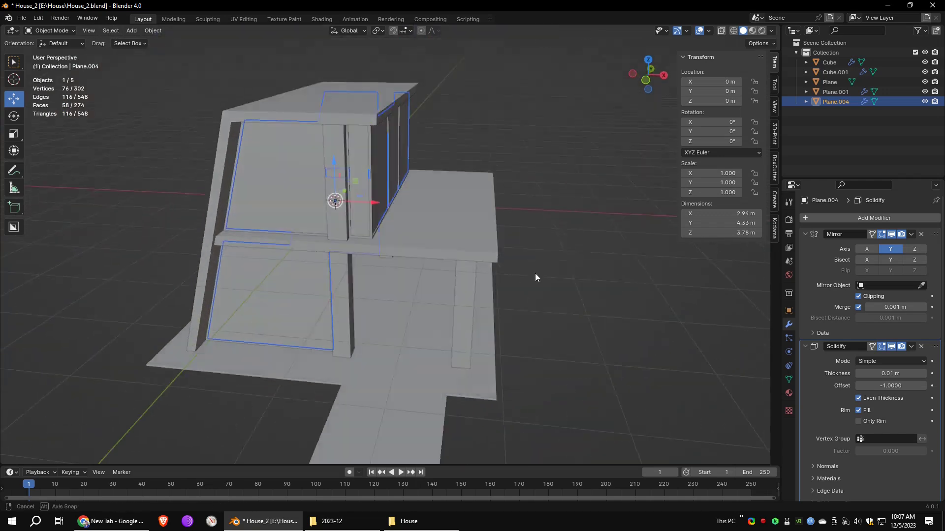
Step: Select the window frame and pane objects and open them together in Edit Mode
scroll(492, 277, "up", 3)
left_click(409, 283)
left_click(419, 263, "shift")
scroll(456, 282, "down", 4)
middle_click_drag(456, 282, 445, 241)
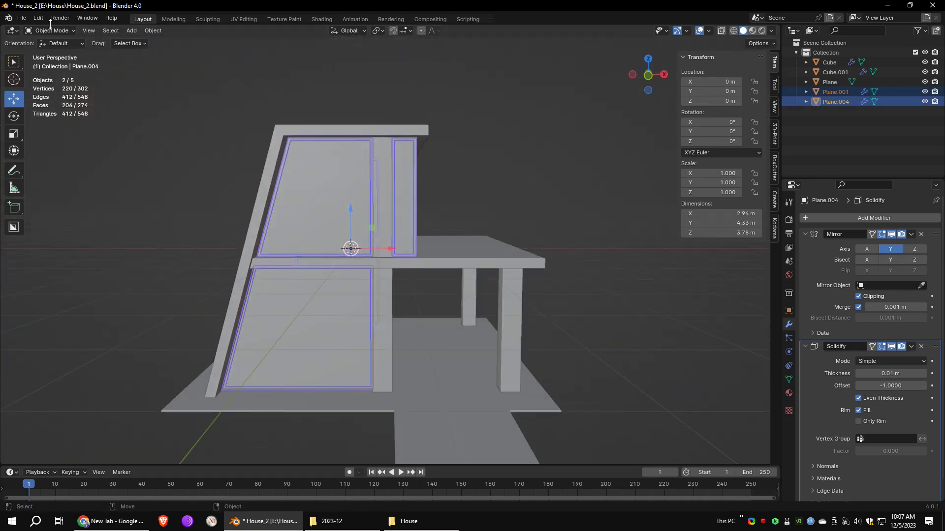
left_click(49, 52)
Step: In wireframe shading, select the upper front wall section's frame and pane vertices and duplicate them in place
left_click(734, 31)
middle_click_drag(487, 179, 476, 180)
left_click(84, 31)
left_click_drag(450, 115, 387, 289)
middle_click_drag(393, 281, 424, 205)
left_click(183, 31)
left_click(200, 75)
right_click(521, 171)
Step: Move the duplicated front section about 1.99 m down along Z, then fine-tune its height beneath the floor slab in solid shading
left_click_drag(408, 158, 409, 275)
scroll(436, 266, "up", 2)
middle_click_drag(441, 209, 435, 213)
left_click(742, 31)
scroll(463, 315, "up", 3)
left_click_drag(456, 340, 466, 337)
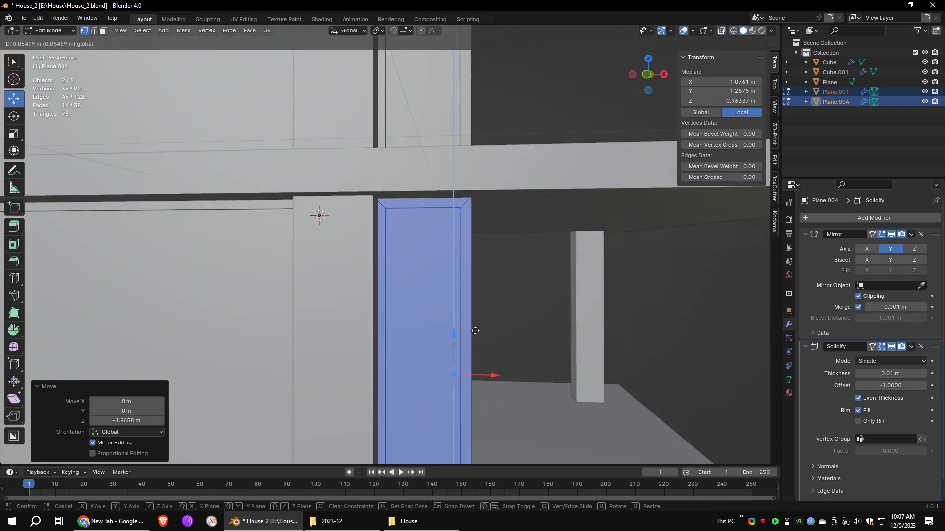
left_click(475, 331)
Step: Select the lower front section's bottom vertices in wireframe and move them down along Z to the ground slab
scroll(398, 162, "down", 4)
left_click(734, 30)
left_click_drag(337, 276, 485, 365)
left_click_drag(365, 262, 487, 365)
left_click(743, 30)
scroll(394, 359, "up", 3)
left_click_drag(433, 246, 433, 274)
scroll(503, 228, "down", 6)
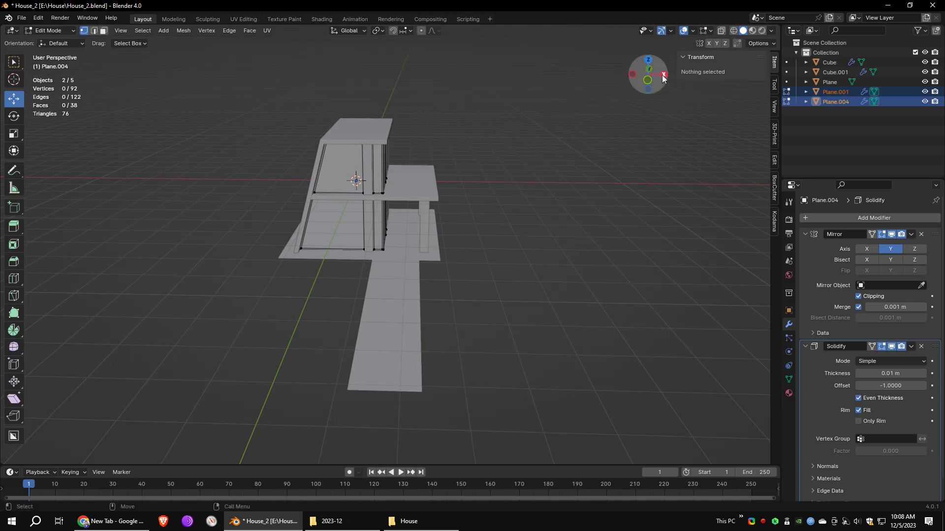
Step: In Edit Mode, move the outer edge of the wall-and-slab shell's floor slab about 0.56 m outward along X
key("Tab")
left_click(409, 146)
scroll(393, 128, "up", 3)
left_click(54, 53)
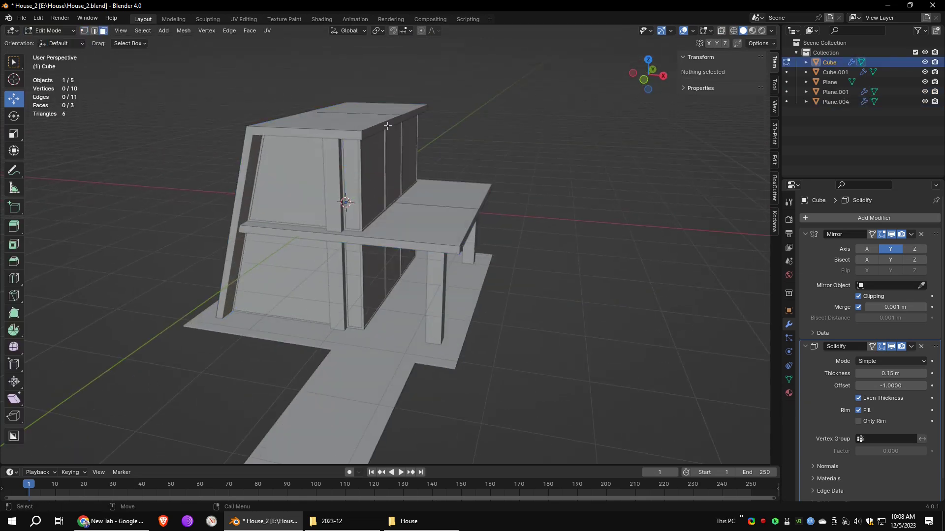
left_click_drag(432, 126, 440, 127)
left_click(465, 237)
middle_click_drag(462, 239, 480, 227)
scroll(480, 224, "down", 2)
left_click_drag(502, 224, 503, 224)
mouse_move(502, 269)
middle_mouse_down()
mouse_move(481, 271)
mouse_move(490, 270)
middle_mouse_up()
left_click(54, 30)
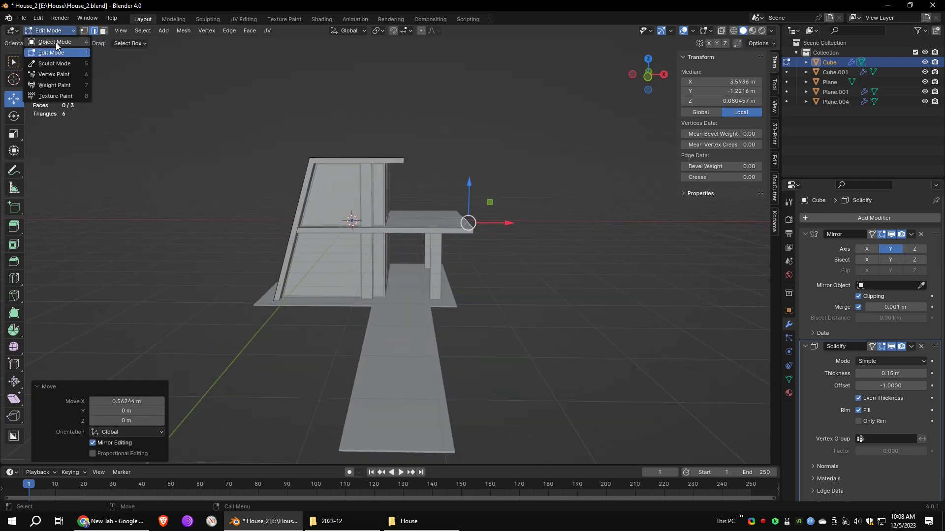
left_click(56, 42)
Step: Edit the posts in wireframe, select the outer canopy posts' vertices and move them along X towards the extended slab edge
left_click(436, 265)
left_click(54, 30)
left_click(54, 52)
left_click(733, 30)
left_click_drag(411, 213, 475, 322)
left_click_drag(476, 266, 484, 290)
left_click(54, 31)
left_click(56, 41)
Step: Open the ground slab in Edit Mode and adjust its walkway edges along X to suit the extended canopy
left_click(440, 362)
left_click(54, 31)
left_click(54, 53)
left_click(497, 327)
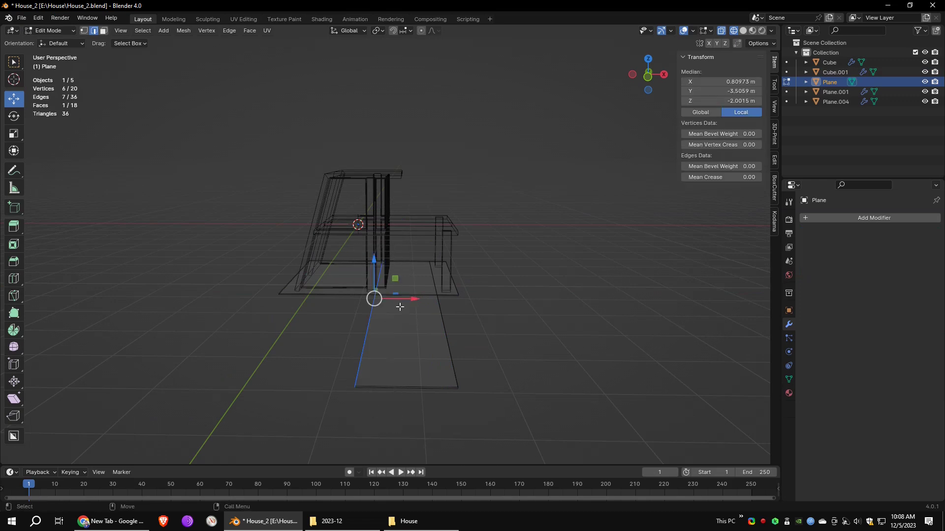
key("Tab")
Step: Select the wall, roof and floor slab object in solid shading and apply its Solidify modifier
left_click(742, 31)
middle_click_drag(559, 279, 506, 276)
scroll(465, 217, "up", 6)
left_click(400, 196)
middle_click_drag(485, 213, 401, 229)
left_click(424, 231)
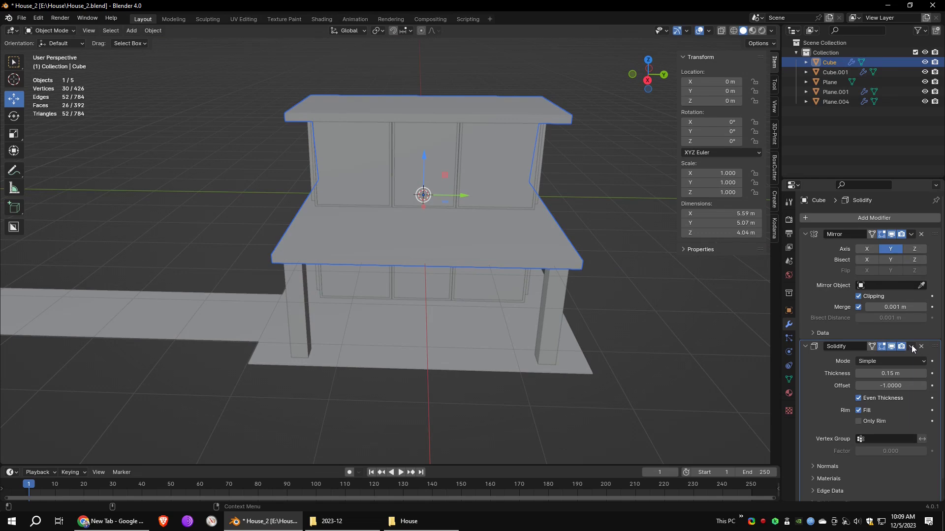
left_click(896, 359)
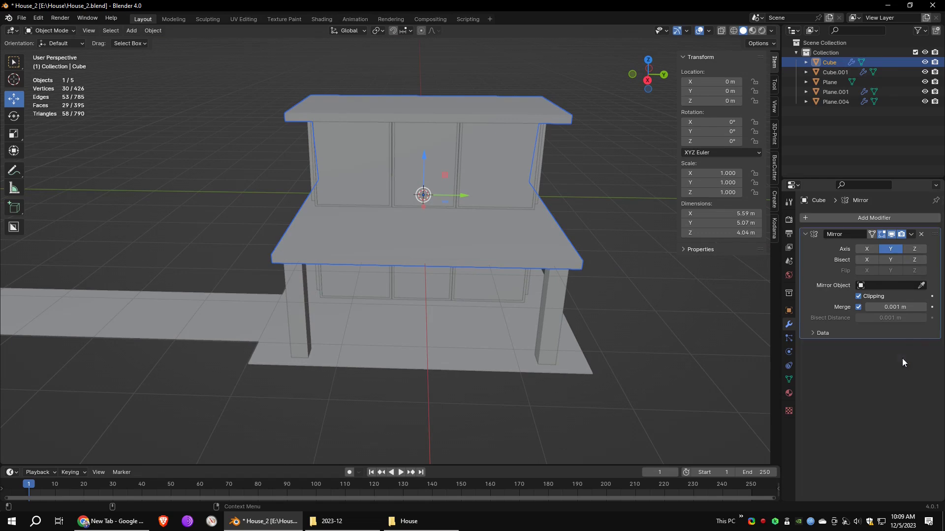
Step: In wireframe Edit Mode, delete the shell's inner faces lying on the mirror centre line, then return to solid Object Mode
key("Tab")
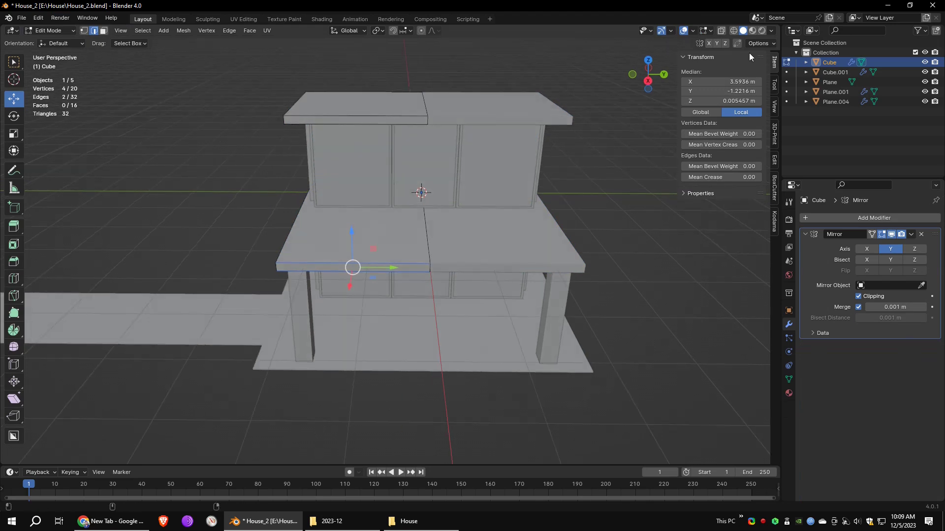
left_click(754, 31)
left_click(735, 31)
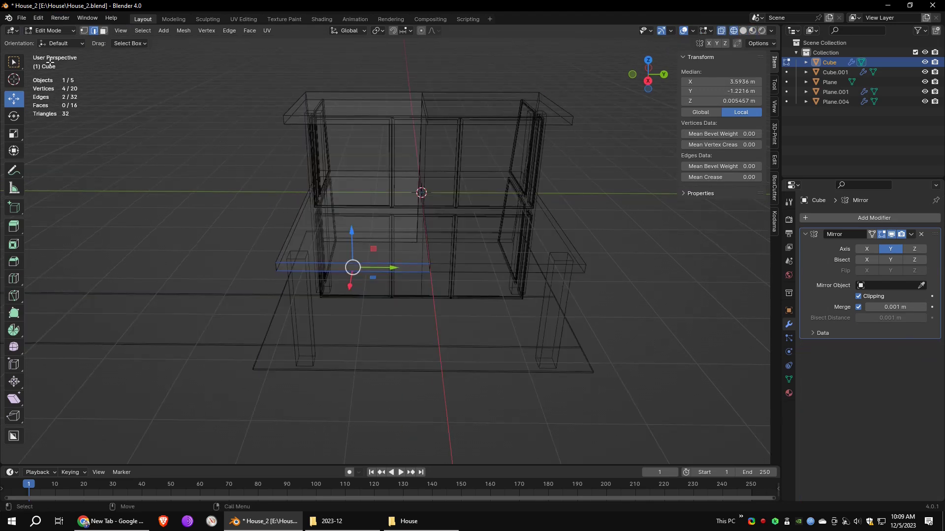
left_click_drag(479, 154, 510, 138, "alt")
left_click_drag(477, 80, 419, 340)
left_click_drag(463, 256, 490, 186, "alt")
middle_click_drag(490, 186, 451, 189)
left_click_drag(465, 80, 408, 333)
mouse_move(432, 217)
middle_mouse_down()
mouse_move(485, 202)
mouse_move(555, 209)
mouse_move(426, 215)
middle_mouse_up()
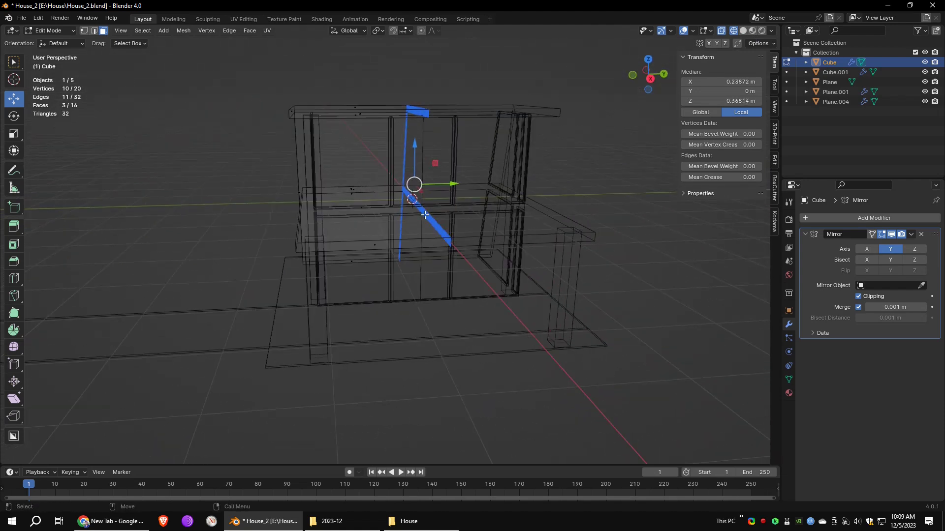
key("Delete")
left_click(460, 203)
left_click_drag(460, 203, 546, 202, "alt")
key("Tab")
key("shift+z")
Step: Select the posts together with the wall-and-slab shell as the active object and join them into one object
left_click(448, 295)
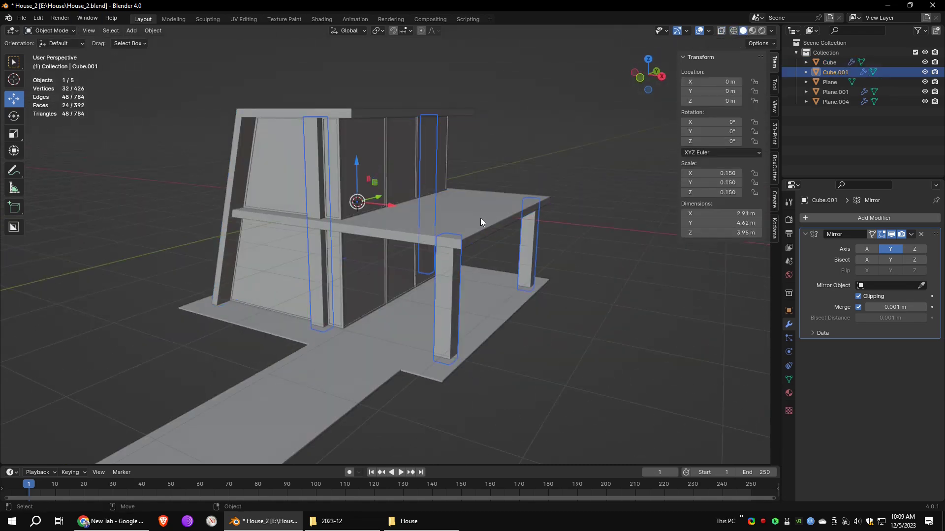
left_click(448, 285, "shift")
left_click(448, 285, "shift")
left_click(474, 212, "shift")
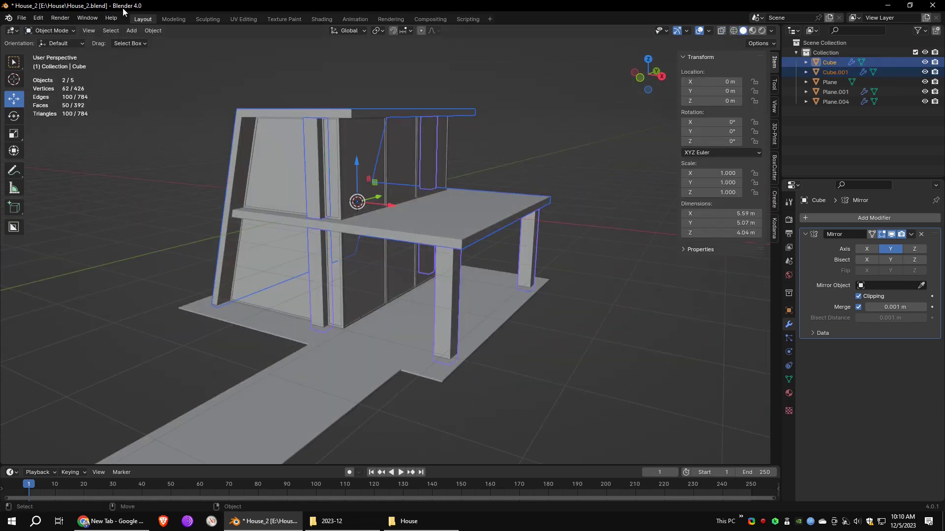
left_click(153, 31)
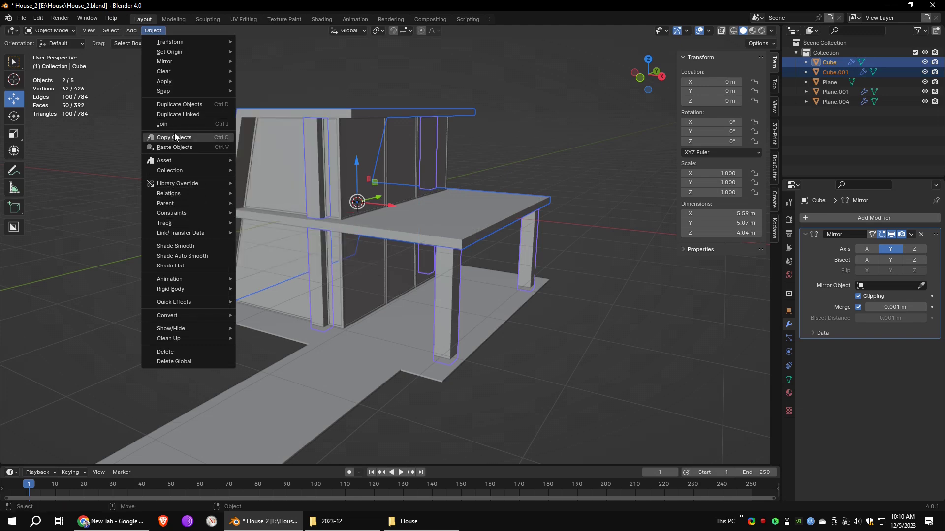
left_click(167, 124)
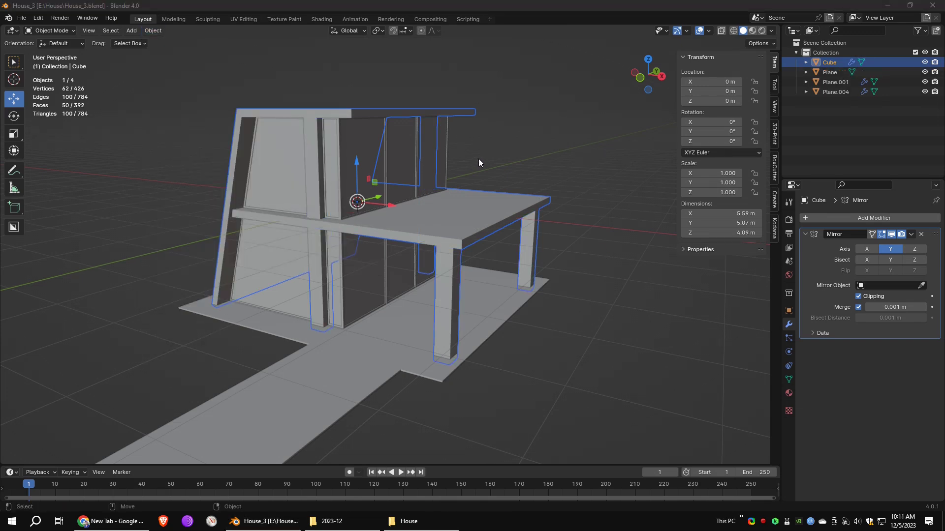
Step: Add a Bevel modifier to the joined house shell and set its amount to 0.02 m
middle_click_drag(419, 114, 470, 135)
scroll(492, 136, "up", 1)
left_click(509, 137)
left_click(825, 218)
mouse_move(817, 212)
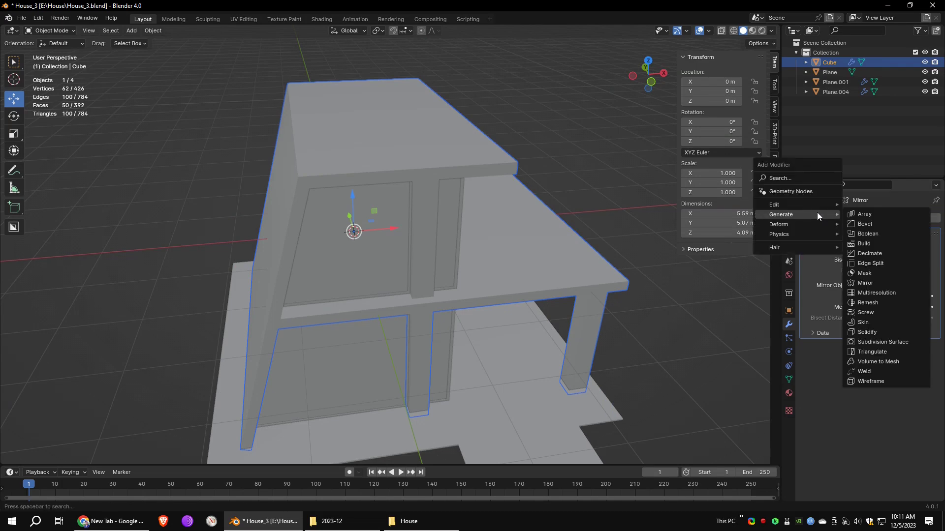
left_click(875, 225)
scroll(533, 197, "up", 3)
left_click(895, 384)
key("Return")
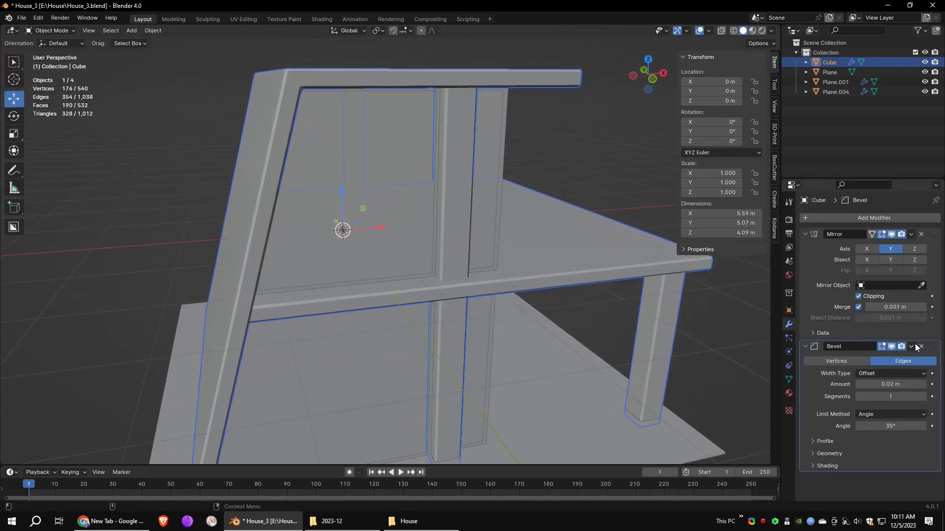
Step: Set the shell's bevel to 4 segments and fine-tune the bevel amount
scroll(399, 168, "up", 5)
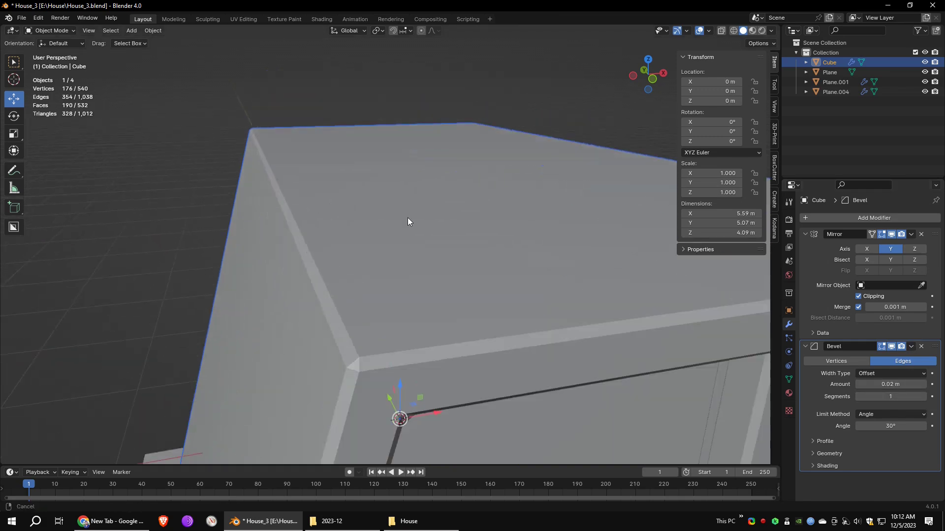
scroll(447, 267, "down", 5)
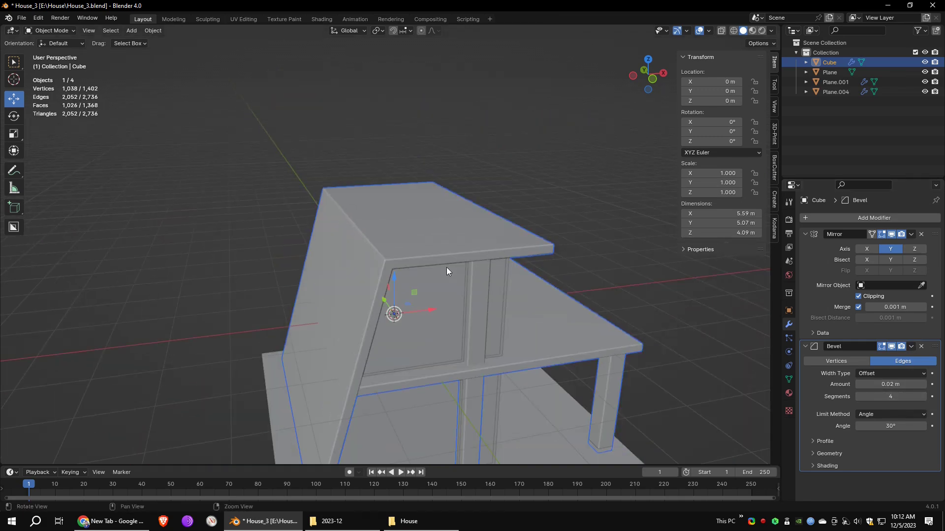
middle_click_drag(447, 267, 542, 282)
middle_click_drag(622, 261, 646, 168, "alt")
left_click(885, 386)
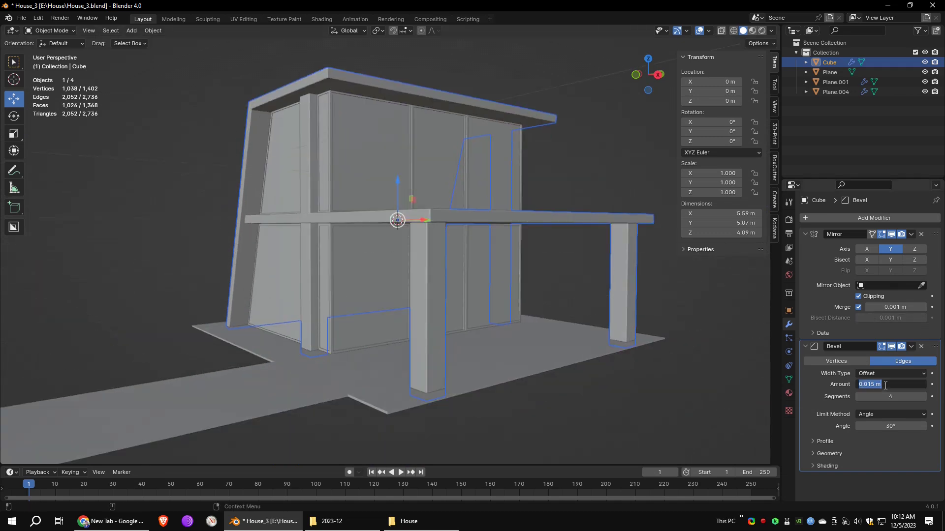
type("2")
key("Return")
Step: Add a 2 m plane at the world origin and open it in Edit Mode
left_click_drag(401, 224, 504, 211, "alt")
scroll(478, 217, "down", 3)
left_click(479, 217)
key("shift+a")
left_click(258, 42)
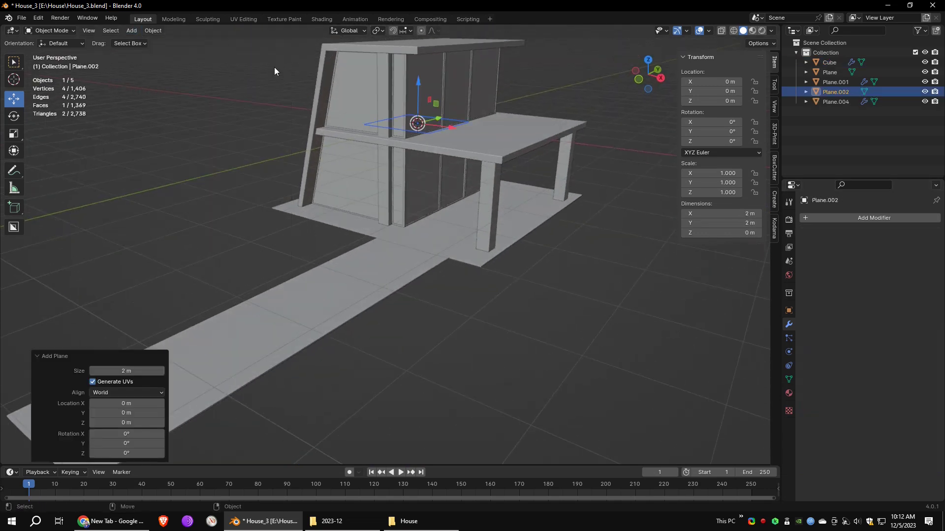
left_click(50, 53)
Step: In wireframe quad view, move the new plane about 2.01 m down along Z to ground slab level
key("shift+z")
key("ctrl+alt+q")
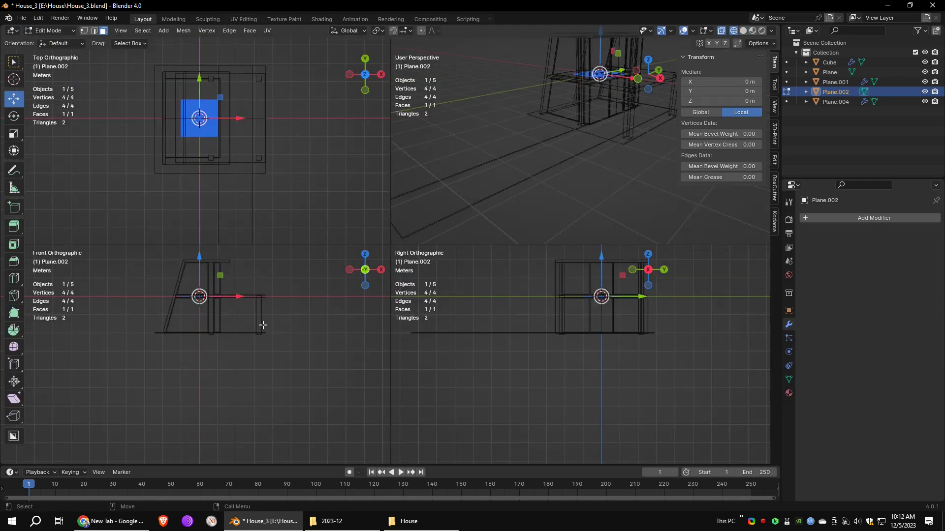
left_click_drag(198, 307, 198, 307)
key("ctrl+alt+q")
scroll(226, 304, "up", 4)
middle_click_drag(226, 303, 228, 389, "alt")
scroll(360, 246, "up", 6)
middle_click_drag(360, 246, 595, 295, "alt")
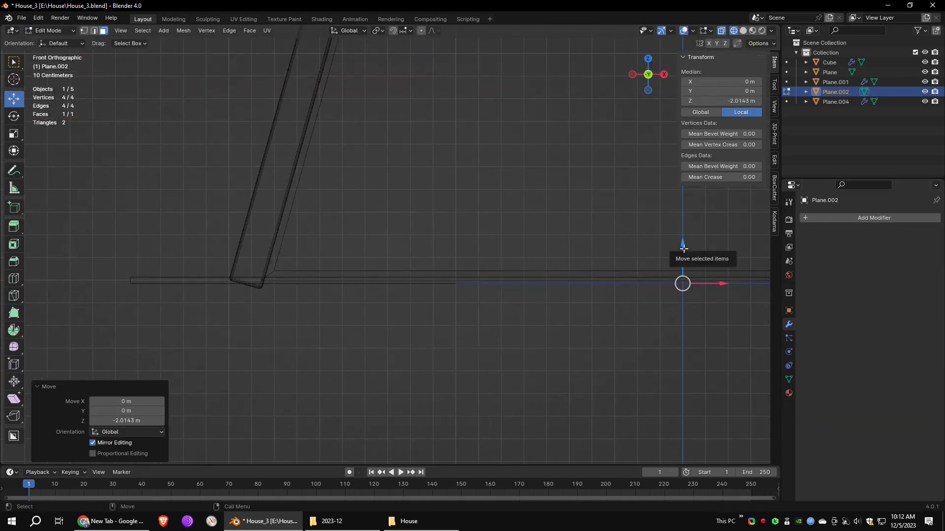
Step: Using vertex selection, position the whole plane beside the walkway against the ground slab's edge, working into solid shading
left_click(84, 30)
left_click_drag(148, 286, 148, 286)
mouse_move(315, 162)
left_mouse_down("alt")
mouse_move(504, 209)
mouse_move(438, 212)
left_mouse_up("alt")
key("a")
left_click_drag(365, 213, 522, 275)
middle_click_drag(521, 276, 364, 225, "alt")
left_click(743, 30)
left_click_drag(423, 148, 380, 177, "alt")
left_click_drag(408, 266, 512, 246)
Step: Move the plane's walkway-side edge along X to the walkway, and stretch its outer edge along Y to the walkway's end
left_click_drag(457, 133, 620, 345)
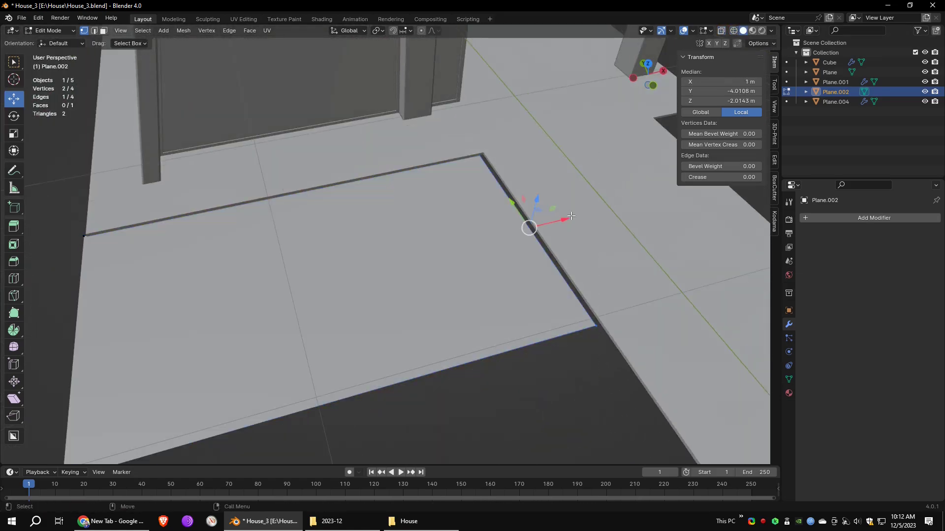
left_click_drag(554, 219, 549, 221)
left_click_drag(492, 305, 386, 331, "alt")
left_click(258, 340)
left_click(487, 283, "shift")
left_click_drag(487, 282, 442, 279, "alt")
left_click_drag(391, 242, 548, 305)
Step: Extrude the lawn plane's edge farthest from the walkway about 1.5 m outward along X
left_click_drag(547, 305, 537, 328, "alt")
left_click(364, 244)
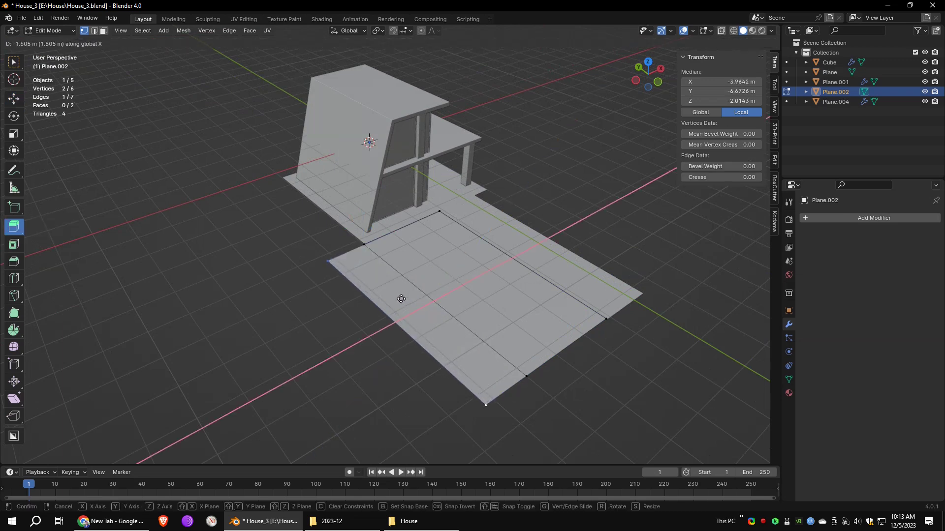
left_click(401, 299)
middle_click_drag(401, 299, 404, 238)
left_click(241, 202)
middle_click_drag(241, 202, 364, 246)
Step: Adjust the new strip's edge, then extrude its house-side end along Y past the house's sloped wall
left_click(14, 99)
left_click_drag(350, 197, 348, 196)
middle_click_drag(582, 337, 394, 296)
left_click(14, 226)
left_click_drag(333, 268, 274, 276)
key("y")
Step: Select the adjoining lawn edge vertices, continue extruding the lawn around the house and adjust the new edge
left_click(282, 285)
left_click(341, 278, "shift")
middle_click_drag(341, 278, 470, 295)
left_click_drag(469, 295, 72, 256)
mouse_move(320, 295)
left_mouse_down()
mouse_move(204, 270)
mouse_move(309, 294)
left_mouse_up()
left_click(13, 99)
left_click(350, 297, "alt")
middle_click_drag(309, 294, 483, 261)
left_click_drag(551, 284, 555, 287)
Step: Select the next open lawn edges, extrude them along Y around the house and walkway, and adjust their position
left_click(629, 240, "alt")
left_click_drag(675, 307, 412, 335)
key("y")
left_click_drag(382, 270, 162, 350)
key("y")
middle_click_drag(162, 350, 298, 290, "shift")
left_click(14, 98)
left_click_drag(319, 306, 173, 346)
Step: Select the remaining open lawn edge and extrude it along X
double_click(362, 270)
key("ctrl+e")
left_click_drag(361, 269, 509, 216)
key("x")
key("w")
Step: Select the lawn's outer boundary vertices along both sides and the back, and extrude them upward along Z as a perimeter wall
middle_click_drag(508, 226, 644, 222)
left_click(189, 275, "alt")
left_click(566, 315)
middle_click_drag(556, 310, 413, 309)
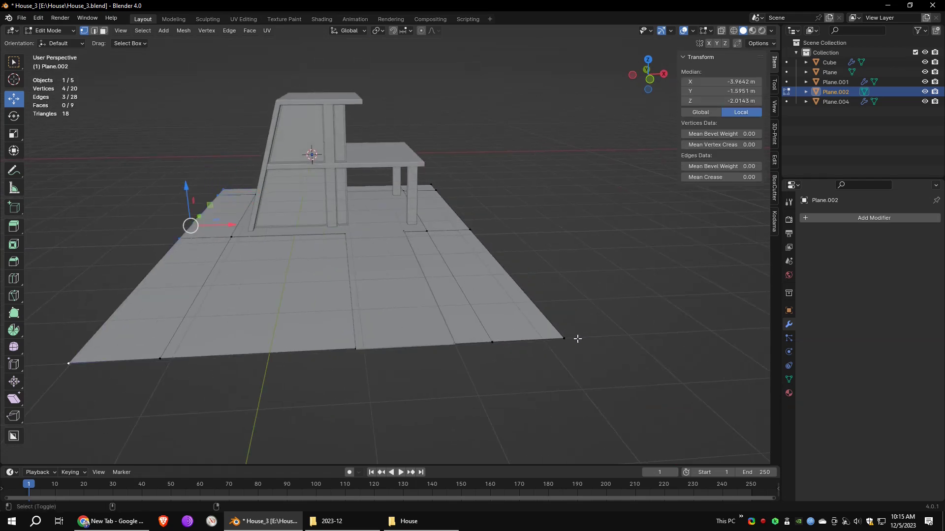
left_click_drag(453, 169, 424, 197, "shift")
middle_click_drag(433, 211, 335, 268)
left_click(592, 214, "shift")
left_click(560, 295, "shift")
middle_click_drag(566, 253, 719, 219)
left_click(14, 227)
left_click_drag(329, 179, 339, 158)
key("z")
key("w")
Step: Select all perimeter wall faces in face mode and separate the selection into its own object
key("3")
left_click(241, 205)
left_click(198, 209, "shift")
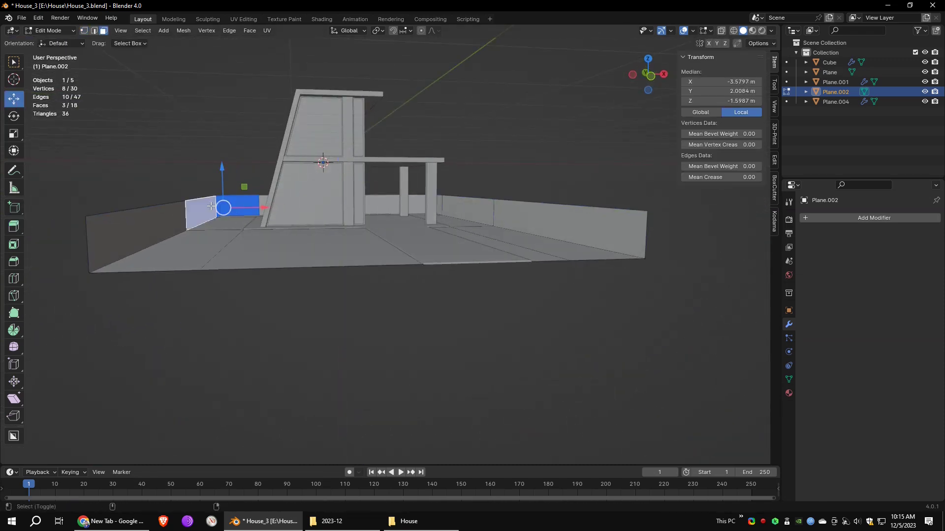
left_click(381, 203, "shift")
left_click_drag(480, 195, 484, 205, "alt")
right_click(531, 233)
mouse_move(518, 379)
left_click(564, 378)
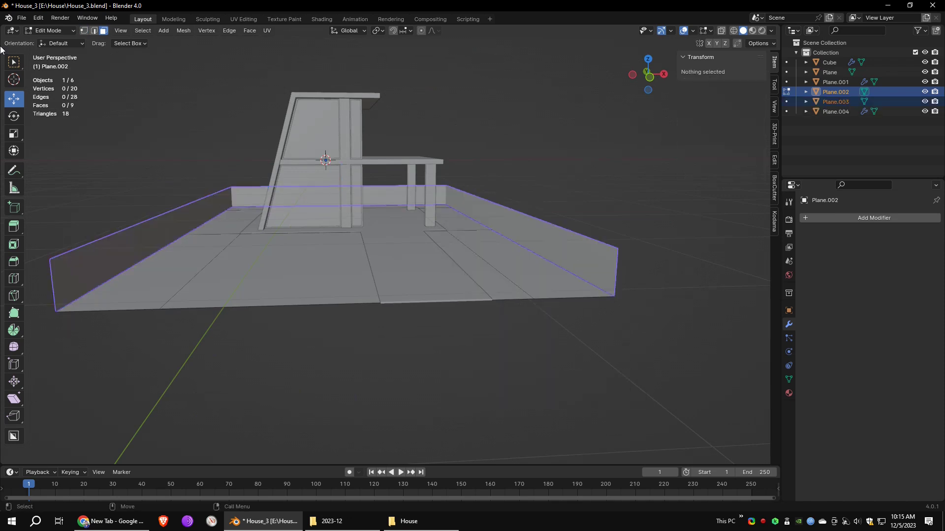
Step: Add a Solidify modifier to the perimeter wall and set its thickness to 0.2 m
key("Tab")
left_click(562, 238)
left_click(870, 220)
mouse_move(866, 223)
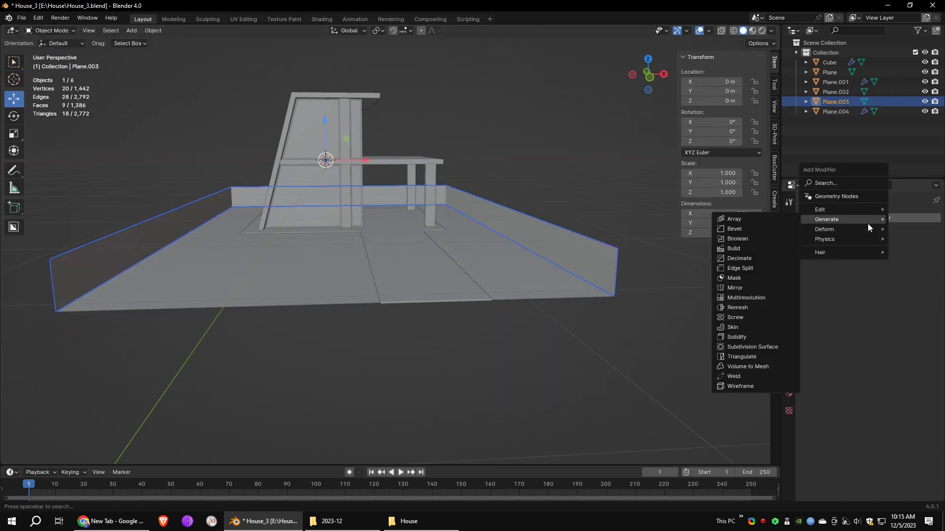
left_click(752, 334)
scroll(675, 264, "up", 2)
left_click_drag(675, 264, 689, 268, "alt")
type("0.2")
key("Return")
Step: Add a Bevel modifier to the perimeter wall with an amount of 0.012 m and 4 segments
middle_click_drag(428, 288, 566, 285)
mouse_move(814, 216)
left_click(869, 248)
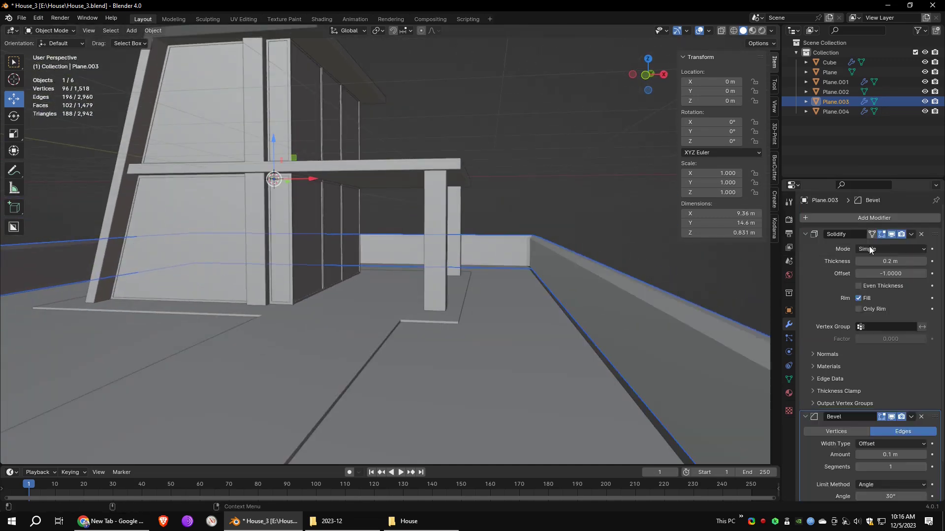
type("0.012")
key("Return")
middle_click_drag(561, 295, 439, 223)
left_click(923, 468)
left_click(924, 467)
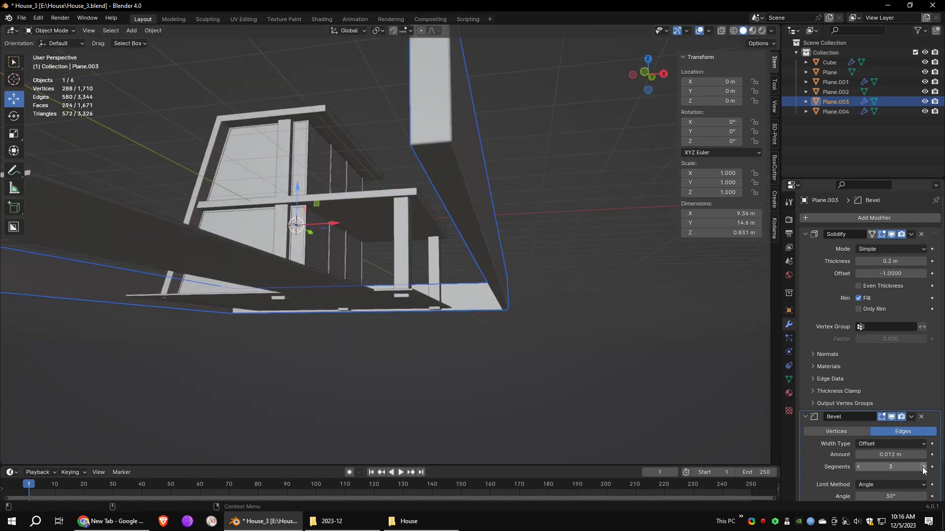
Step: Enable Even Thickness on the perimeter wall's Solidify modifier and apply that modifier
key("Tab")
middle_click_drag(462, 182, 472, 202)
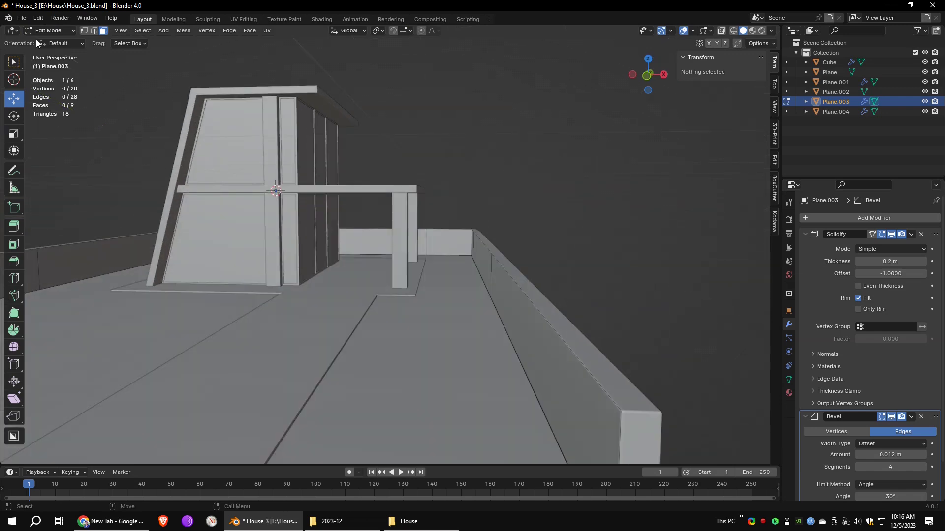
key("Tab")
left_click(490, 261)
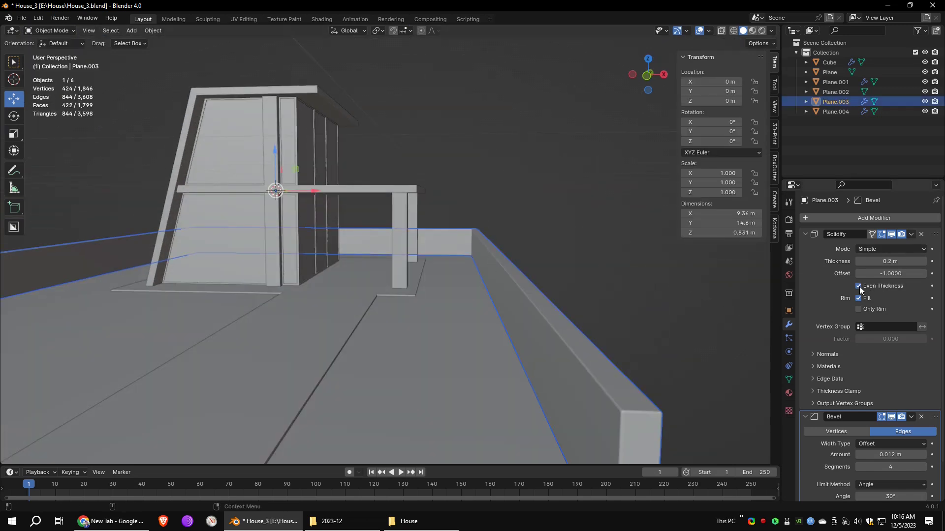
left_click(903, 245)
middle_click_drag(467, 206, 583, 228)
Step: Select all underside faces of the perimeter wall around the lawn and delete them
key("Tab")
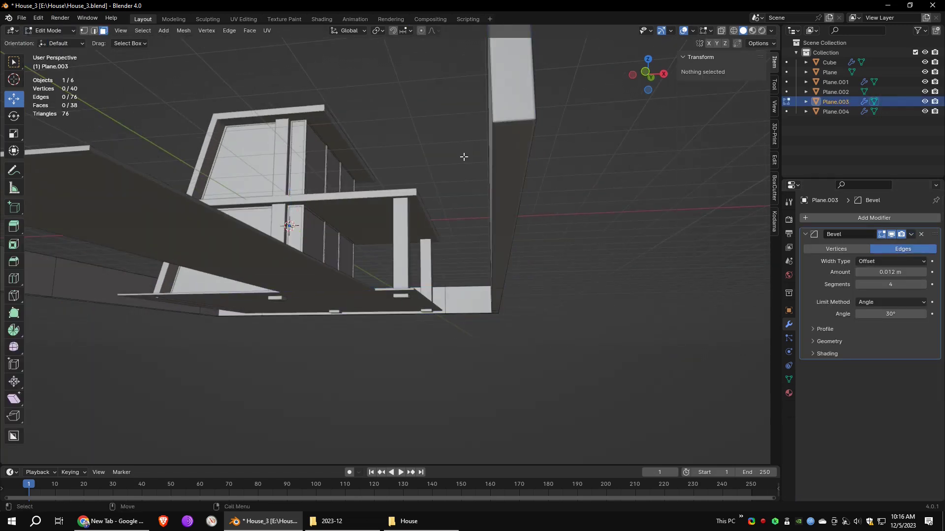
left_click_drag(476, 159, 480, 197, "alt")
left_click_drag(479, 246, 517, 167, "alt")
left_click(480, 212)
left_click(548, 331, "shift")
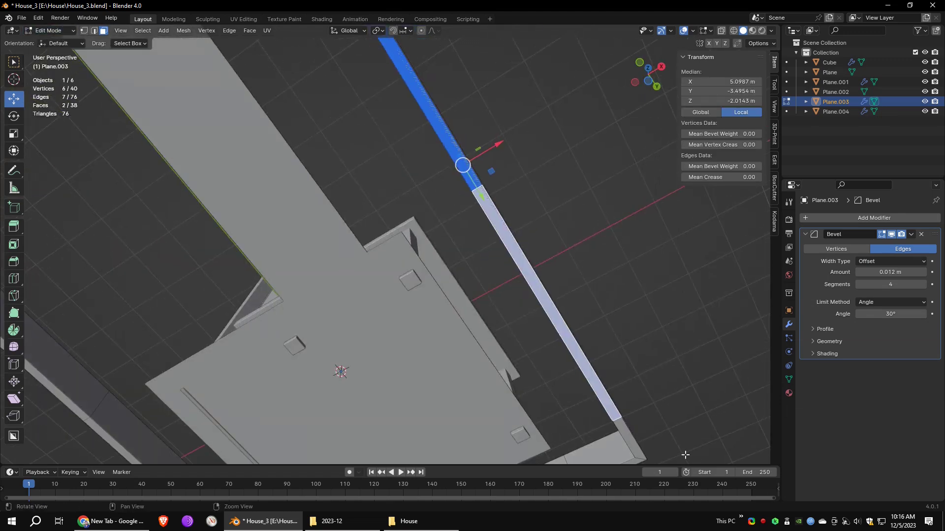
left_click(635, 441, "shift")
left_click(664, 253, "shift")
left_click_drag(492, 315, 476, 284, "alt")
left_click(329, 398, "shift")
left_click(290, 351, "shift")
left_click_drag(290, 351, 296, 305, "alt")
left_click(246, 208, "shift")
left_click_drag(246, 208, 343, 300, "alt")
key("x")
left_click(368, 272)
Step: Save the project as House_4
left_click_drag(475, 225, 440, 237, "alt")
scroll(512, 264, "down", 3)
left_click_drag(578, 205, 565, 192, "alt")
key("4")
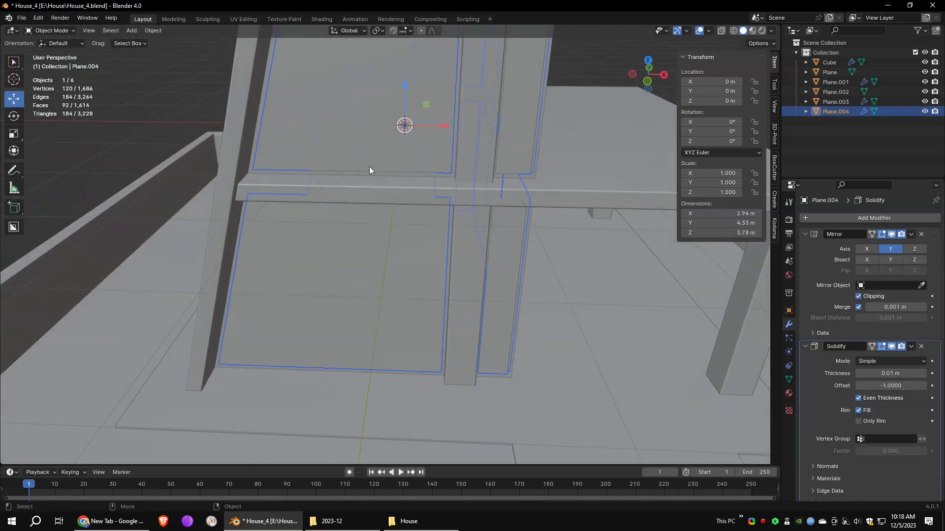
Step: Select the window frame and glass pane objects together and show the model in wireframe
key("shift+z")
key("shift+z")
left_click(733, 31)
left_click(743, 31)
scroll(447, 296, "up", 2)
left_click(453, 425)
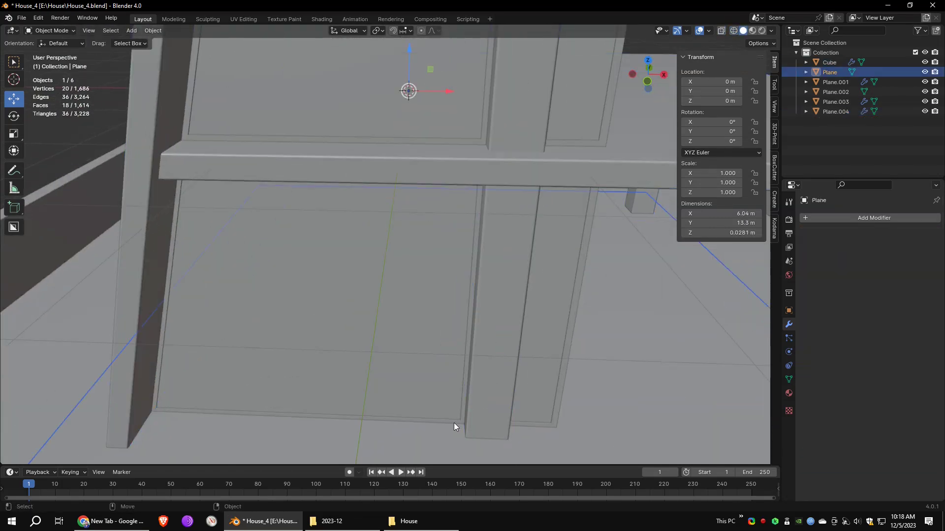
left_click(451, 422)
left_click(393, 333, "shift")
middle_click_drag(394, 332, 503, 288)
left_click(733, 31)
middle_click_drag(472, 172, 399, 227)
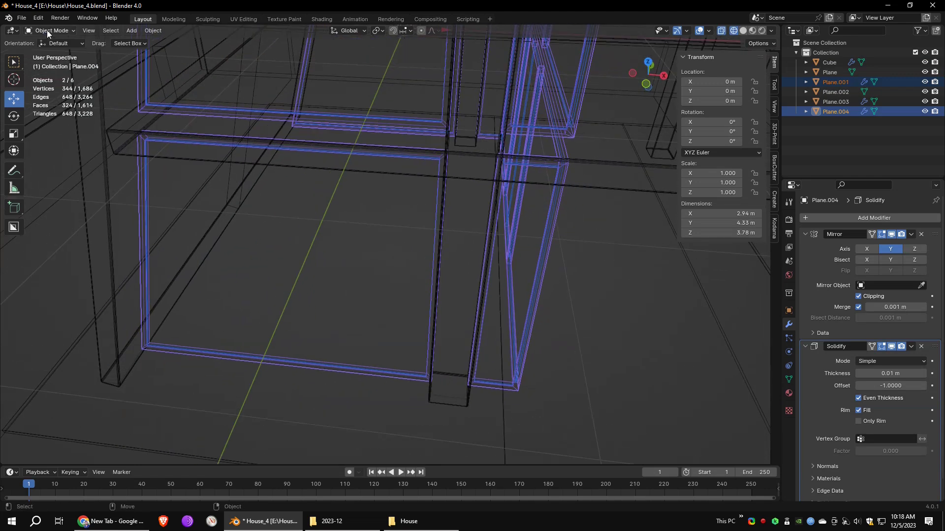
Step: Box-select the post-side vertices of the ground-floor side window's frame and pane and move them along X to narrow the window
left_click(47, 30)
left_click(48, 52)
left_click(84, 31)
left_click_drag(421, 140, 462, 176)
left_click_drag(393, 342, 449, 407, "shift")
middle_click_drag(449, 407, 465, 402)
left_click_drag(476, 293, 307, 300)
scroll(400, 285, "down", 3)
left_click(742, 30)
mouse_move(507, 255)
middle_mouse_down()
mouse_move(498, 207)
mouse_move(364, 209)
mouse_move(418, 216)
middle_mouse_up()
left_click(50, 30)
left_click(52, 43)
middle_click_drag(378, 128, 586, 99)
left_click(604, 90)
scroll(591, 93, "down", 2)
Step: Add a cube mesh at the house's center and open it for vertex editing in wireframe display
left_click(56, 33)
left_click(132, 31)
mouse_move(145, 44)
left_click(235, 53)
scroll(466, 168, "down", 4)
middle_click_drag(466, 168, 403, 178)
left_click(54, 32)
left_click(59, 53)
scroll(148, 123, "down", 4)
left_click(85, 31)
left_click(734, 31)
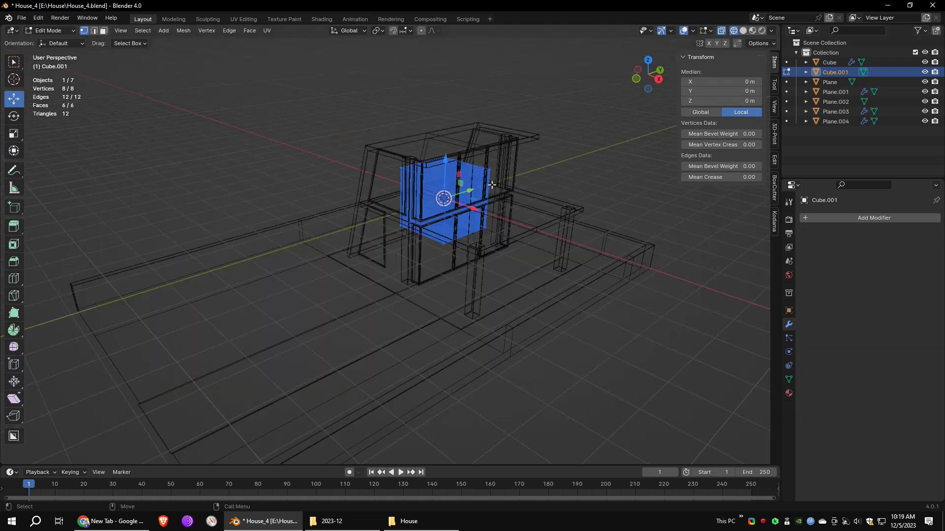
Step: Move the cube along Y to the side wall and pull its inner vertices along Y to form a thin door slab
middle_click_drag(551, 197, 518, 210)
scroll(518, 210, "up", 4)
left_click_drag(545, 178, 473, 187)
key("KP_3")
key("g")
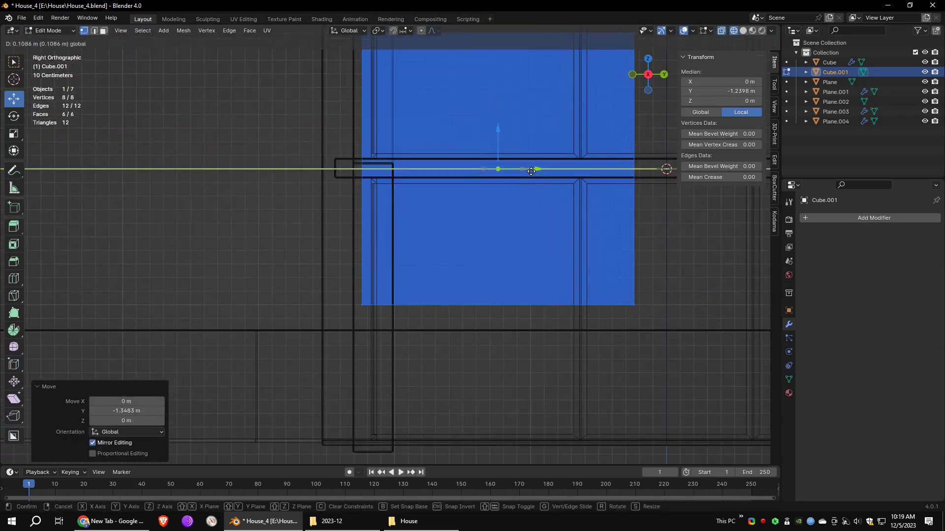
middle_click_drag(531, 172, 487, 276, "shift")
left_click_drag(556, 116, 627, 430)
left_click_drag(624, 271, 376, 293)
Step: Lower the door slab's bottom and top vertices along Z so it spans the ground floor, about 2.01 m tall
middle_click_drag(362, 383, 419, 150, "shift")
left_click_drag(352, 157, 428, 202)
left_click_drag(388, 137, 388, 275)
middle_click_drag(354, 221, 458, 106)
scroll(458, 105, "down", 3)
left_click_drag(295, 89, 521, 143)
left_click_drag(408, 88, 409, 184)
Step: Move the door slab's side vertices along X to fit the gap between window and post, about 0.98 m wide
middle_click_drag(408, 184, 438, 270)
left_click_drag(485, 192, 544, 423)
left_click_drag(544, 323, 495, 320)
left_click_drag(290, 197, 359, 414)
middle_click_drag(348, 334, 358, 320)
left_click_drag(362, 319, 408, 326)
scroll(396, 344, "up", 4)
middle_click_drag(398, 384, 415, 314, "shift")
left_click(742, 31)
mouse_move(351, 231)
middle_mouse_down()
mouse_move(384, 288)
mouse_move(378, 246)
mouse_move(389, 276)
middle_mouse_up()
left_click_drag(388, 326, 392, 327)
scroll(393, 322, "down", 4)
middle_click_drag(393, 322, 452, 305)
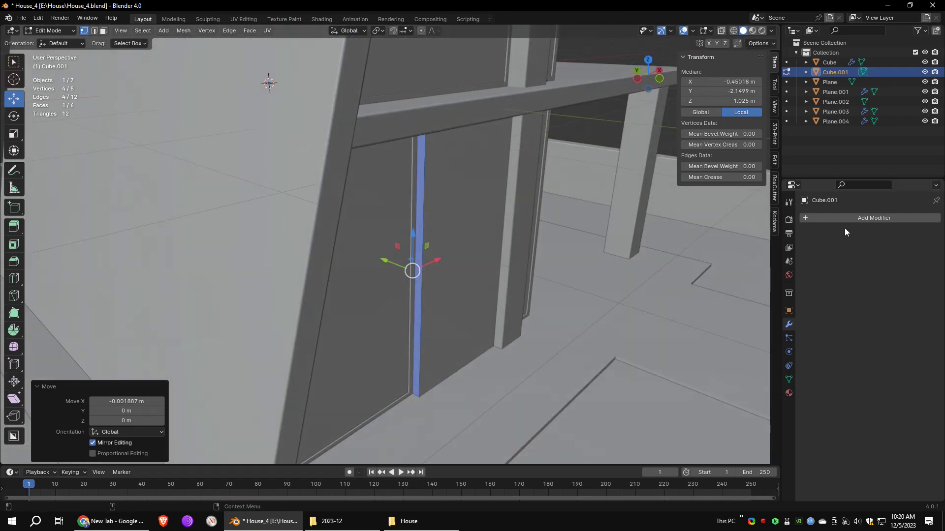
Step: Add a Mirror modifier to the door and mirror it across the Y axis
key("Tab")
left_click(833, 219)
mouse_move(834, 220)
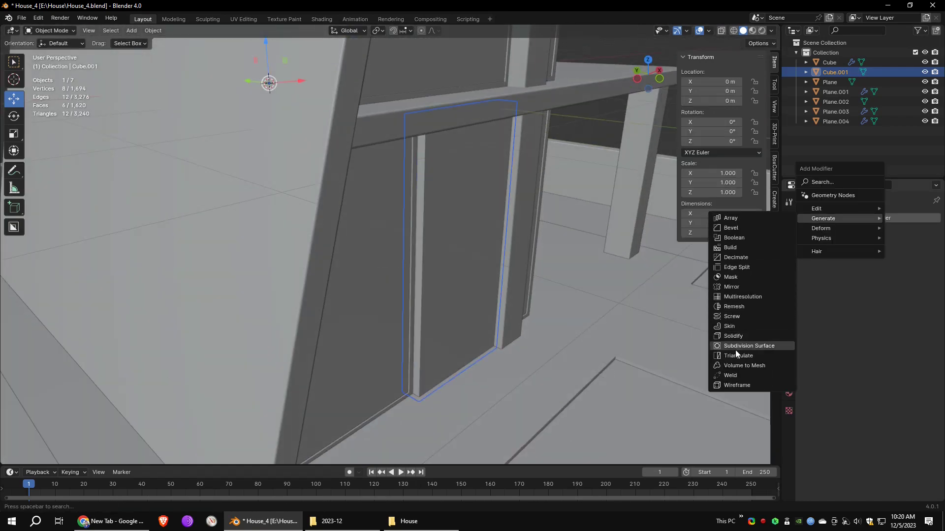
left_click(734, 290)
scroll(436, 220, "down", 7)
middle_click_drag(436, 220, 639, 224)
middle_click_drag(335, 219, 455, 225)
scroll(477, 223, "up", 4)
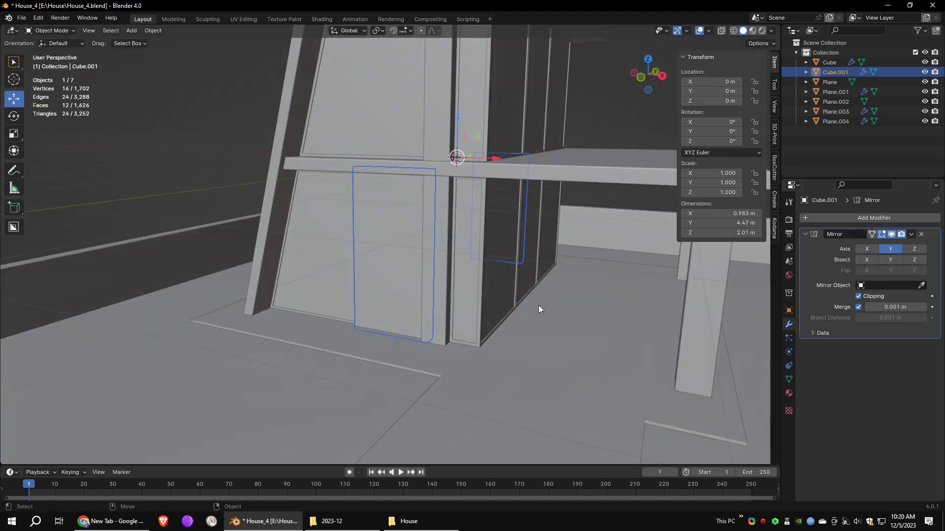
Step: Add a Bevel modifier to the door with an amount of 0.012 m and 5 segments
key("shift+a")
mouse_move(818, 227)
left_click(727, 228)
middle_click_drag(423, 231, 494, 245)
scroll(495, 244, "up", 2)
left_click(900, 382)
type("0.012")
key("Return")
left_click_drag(902, 397, 921, 397)
middle_click_drag(532, 280, 454, 308)
scroll(469, 284, "down", 6)
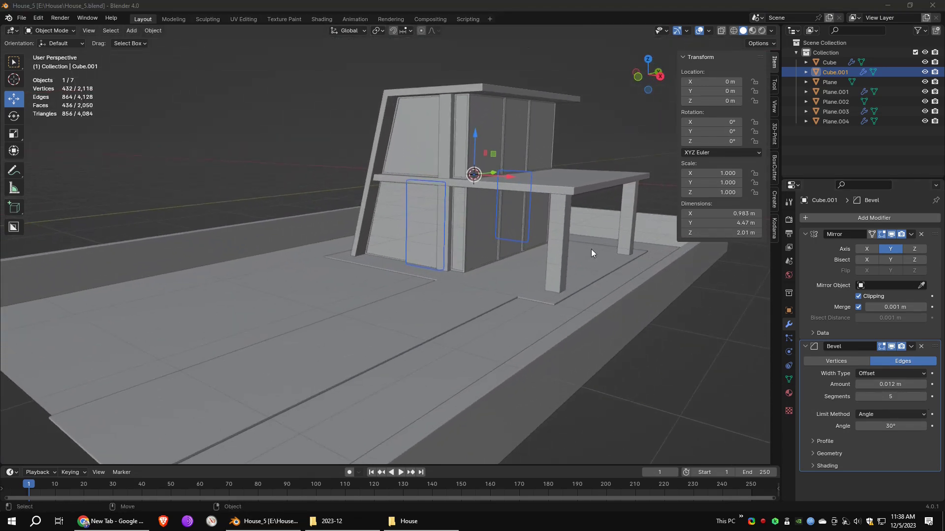
Step: Switch to the UV Editing workspace with a single enlarged perspective view in wireframe
middle_click_drag(592, 249, 485, 253)
left_click(243, 19)
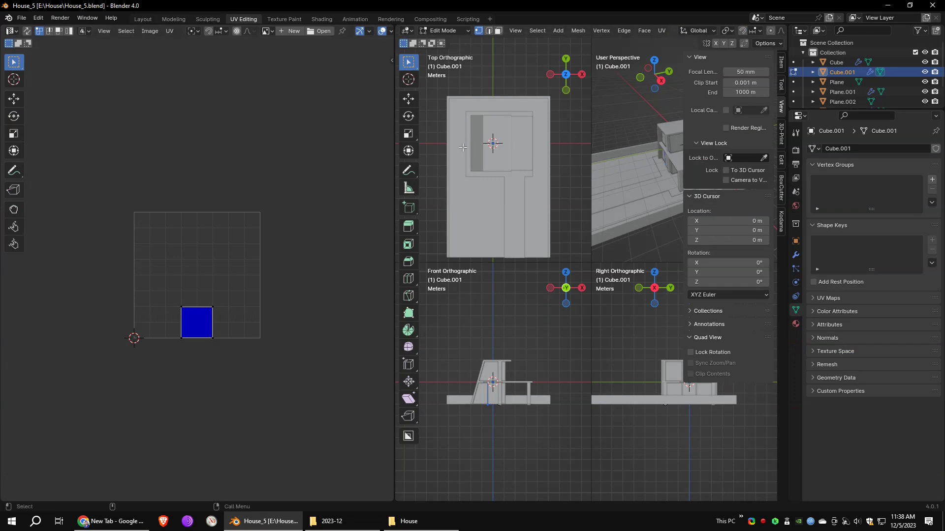
key("ctrl+alt+q")
middle_click_drag(590, 264, 517, 190)
left_click_drag(396, 54, 240, 52)
key("shift+z")
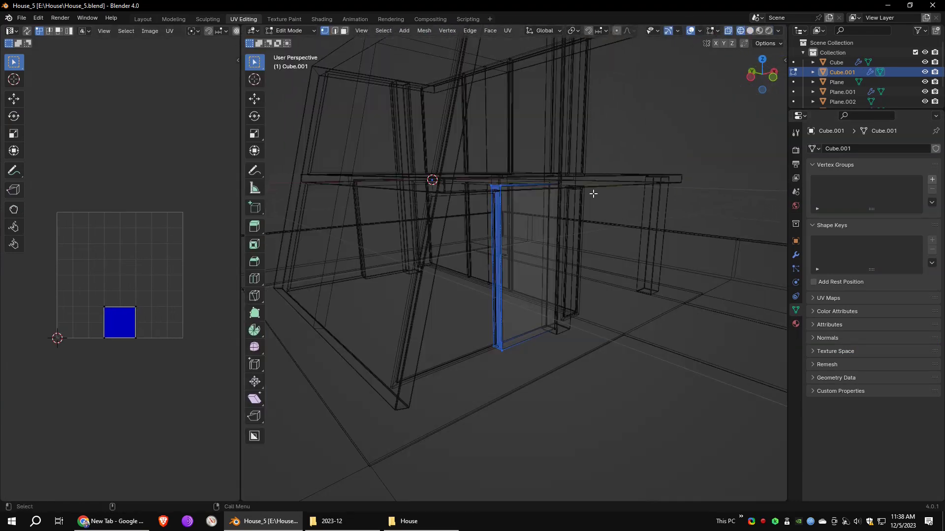
Step: Select the whole door mesh and unwrap it with Smart UV Project
key("a")
left_click(506, 31)
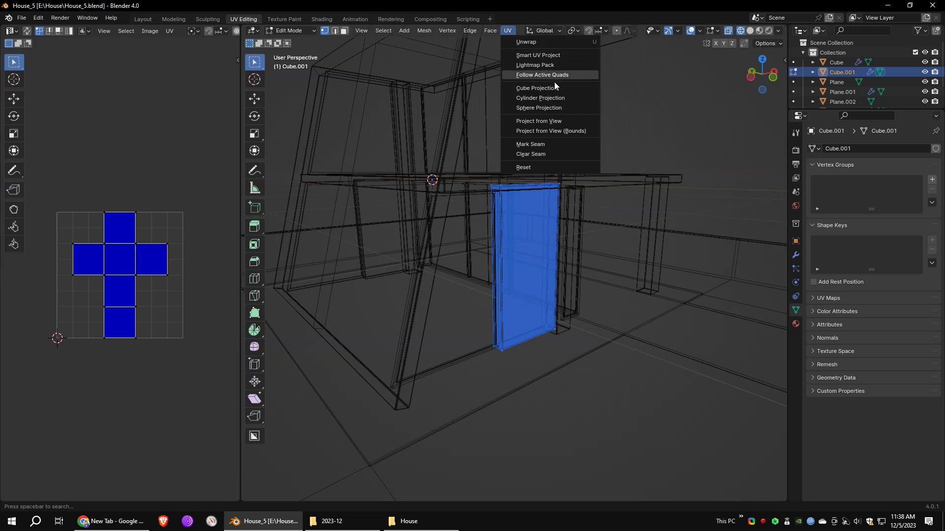
left_click(538, 55)
left_click(533, 149)
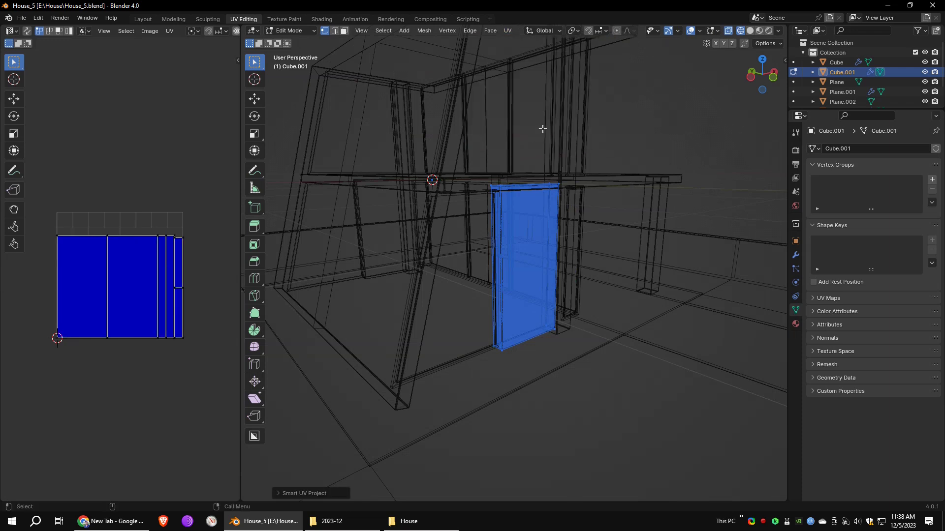
Step: Switch to the Shading workspace and set the render engine to Cycles
left_click(322, 19)
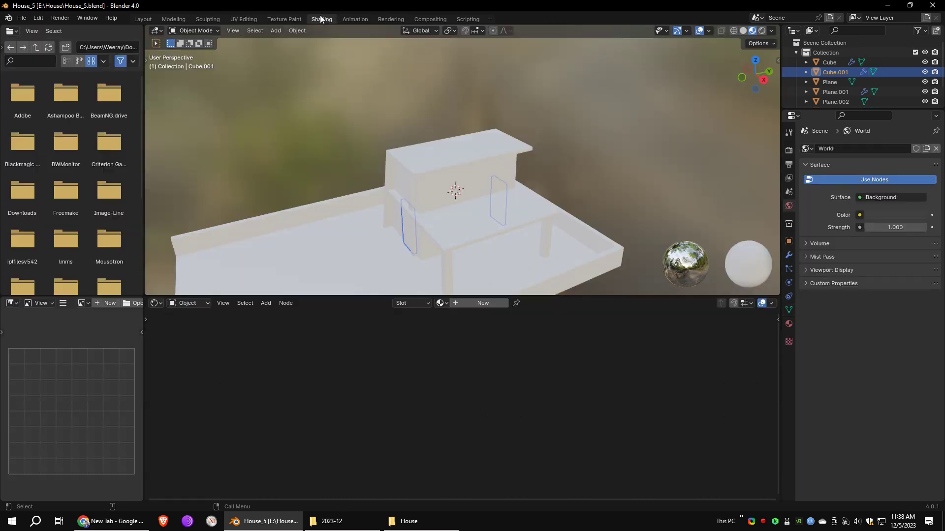
left_click(788, 133)
left_click(788, 150)
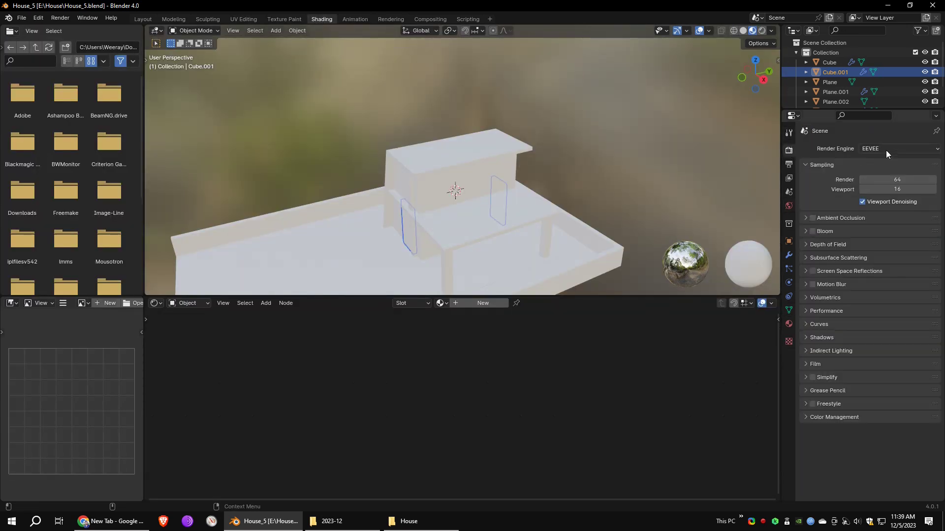
left_click(871, 182)
middle_click_drag(494, 155, 479, 166)
Step: Create a door material named wood and connect an Image Texture node's Color to the shader's Base Color
left_click(790, 324)
left_click(831, 191)
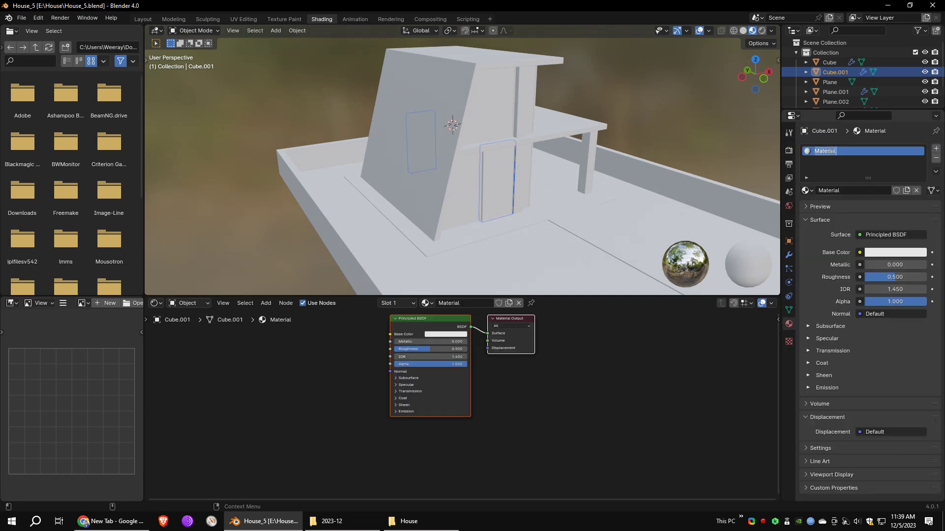
middle_click_drag(537, 364, 584, 385)
mouse_move(284, 367)
left_click(344, 288)
left_click(238, 354)
middle_click_drag(322, 368, 453, 384)
left_click_drag(487, 375, 567, 372)
Step: Add a Mapping node and connect its Vector output to the Image Texture's Vector input
left_click(266, 303)
mouse_move(282, 377)
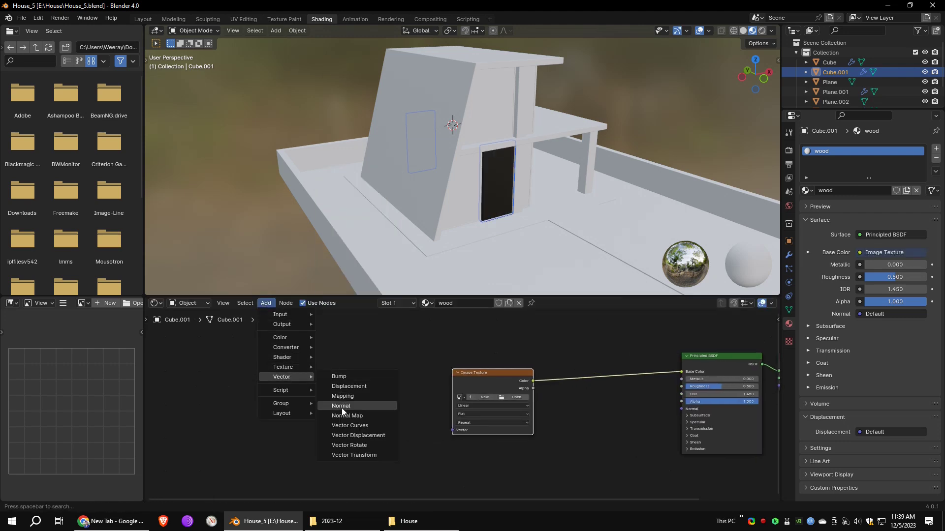
left_click(343, 399)
left_click(383, 369)
left_click_drag(454, 420, 452, 430)
Step: Add a Texture Coordinate node and connect its UV output to the Mapping node's Vector input
middle_click_drag(289, 386, 359, 386)
left_click(266, 303)
mouse_move(285, 319)
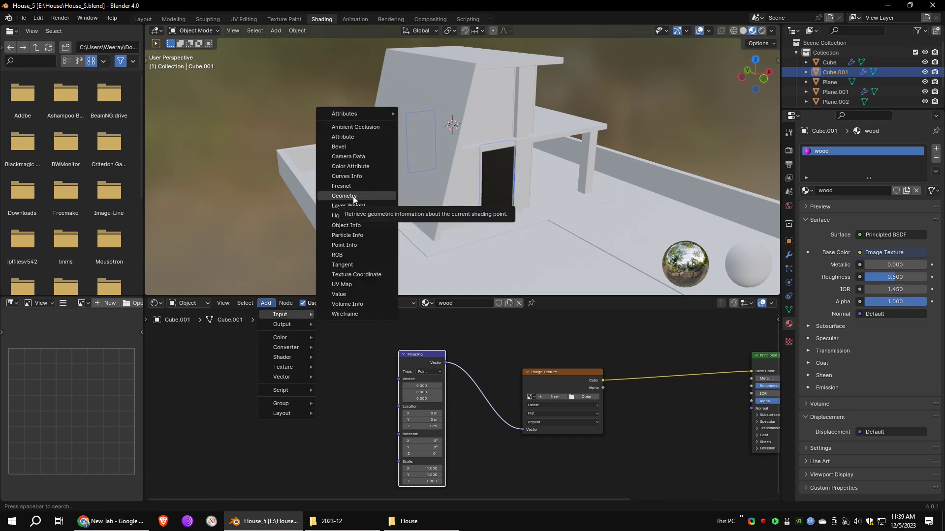
left_click(356, 274)
left_click(325, 387)
left_click_drag(325, 388, 399, 379)
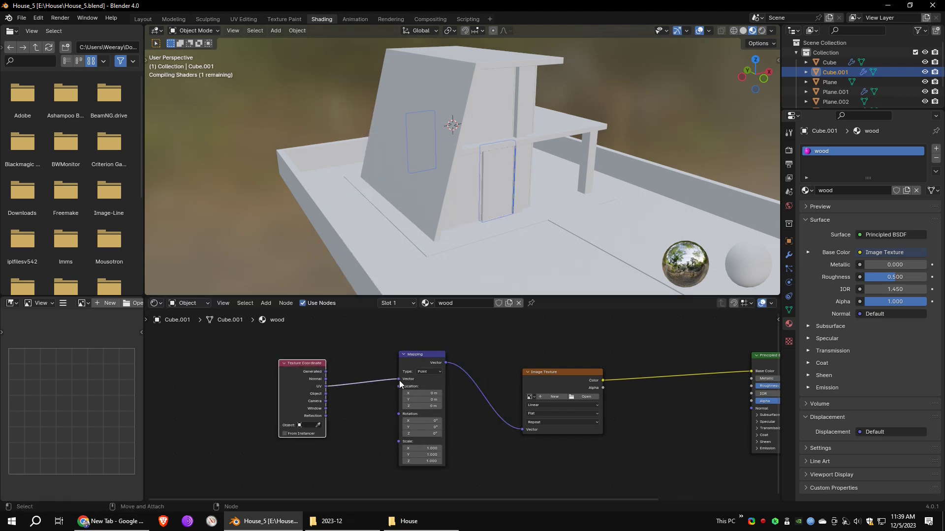
Step: Load the WoodFloor051_2K_Color.png image into the wood material's Image Texture node
scroll(530, 187, "up", 8)
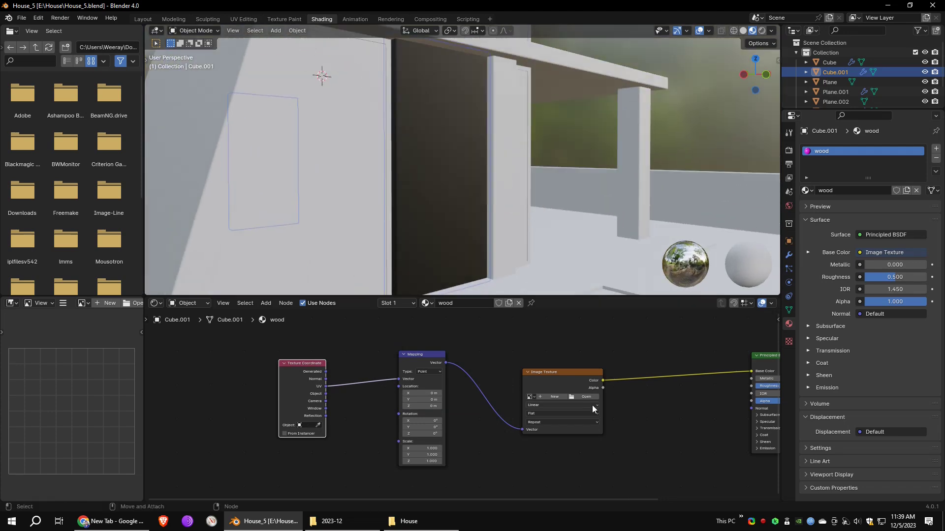
left_click(586, 397)
double_click(415, 173)
middle_click_drag(430, 176, 477, 216)
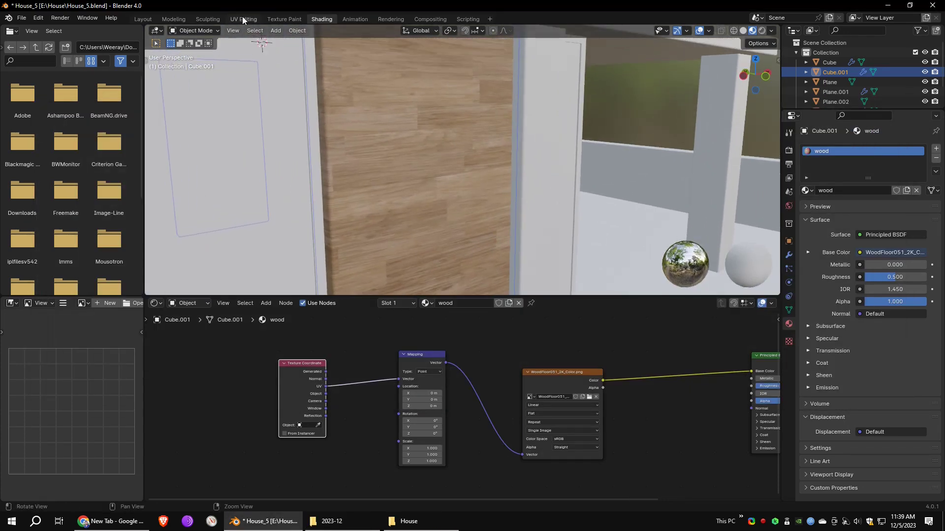
Step: Switch to the UV Editing workspace with material preview shading and select all faces of the door mesh
left_click(243, 18)
left_click(759, 31)
scroll(497, 237, "up", 4)
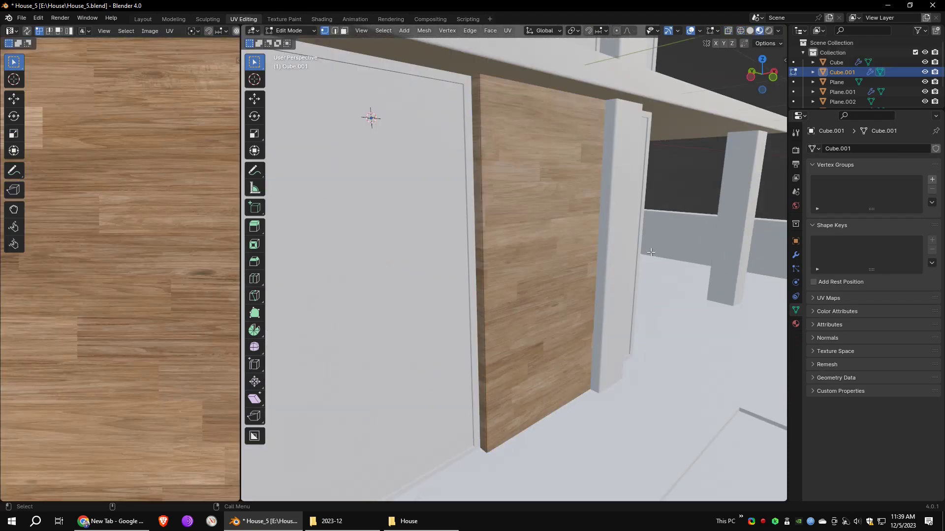
left_click(344, 31)
left_click(534, 237)
scroll(173, 232, "down", 8)
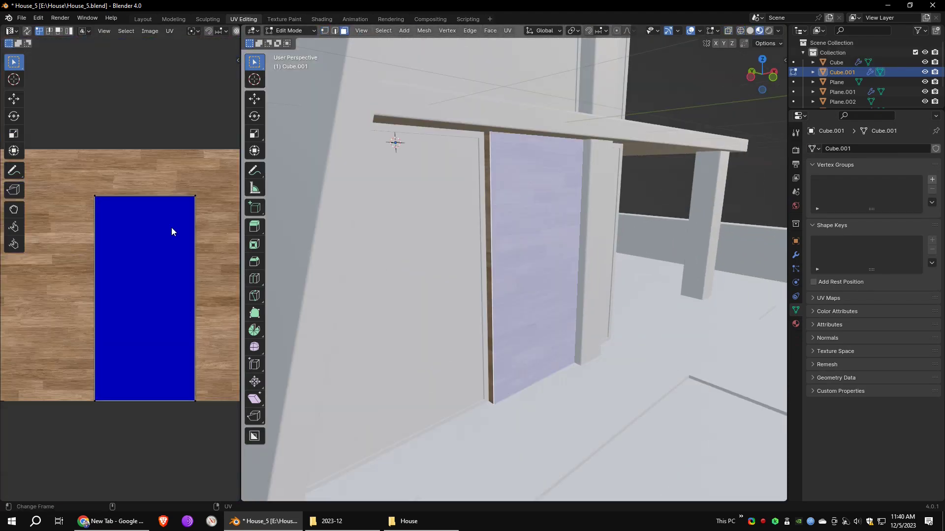
scroll(566, 221, "down", 6)
left_click(749, 31)
left_click(741, 31)
key("a")
left_click(760, 31)
scroll(523, 256, "up", 9)
scroll(120, 274, "up", 3)
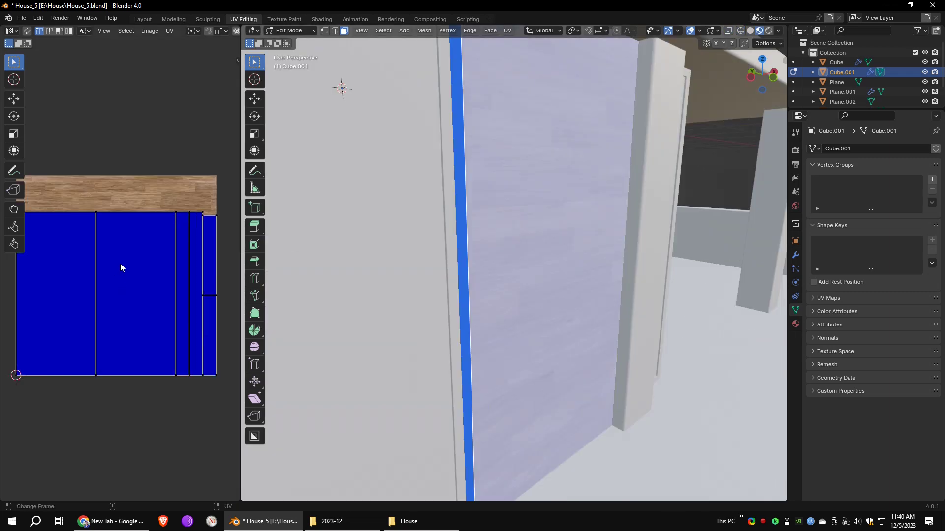
scroll(492, 261, "up", 1)
Step: Use island selection to rotate the door front face's UV island by about 90° so the planks run vertically
left_click(90, 212)
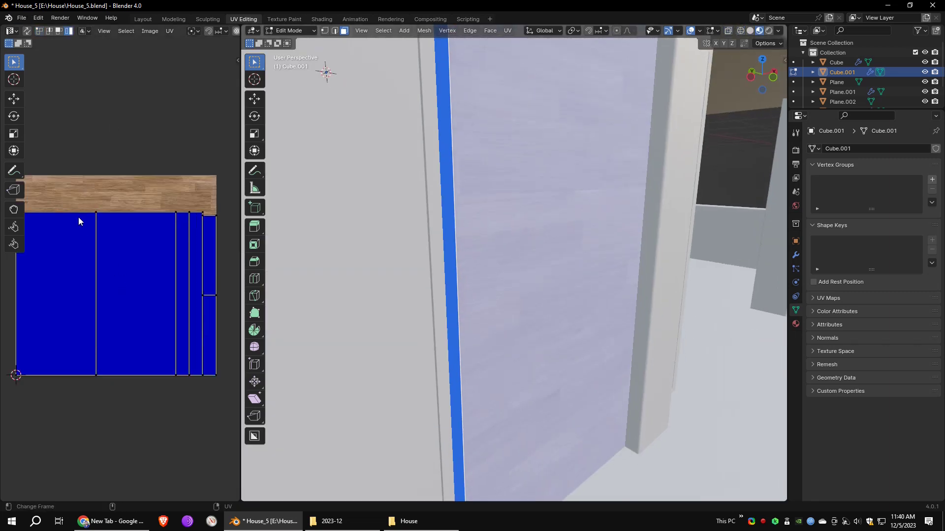
left_click(79, 221)
scroll(82, 220, "down", 2)
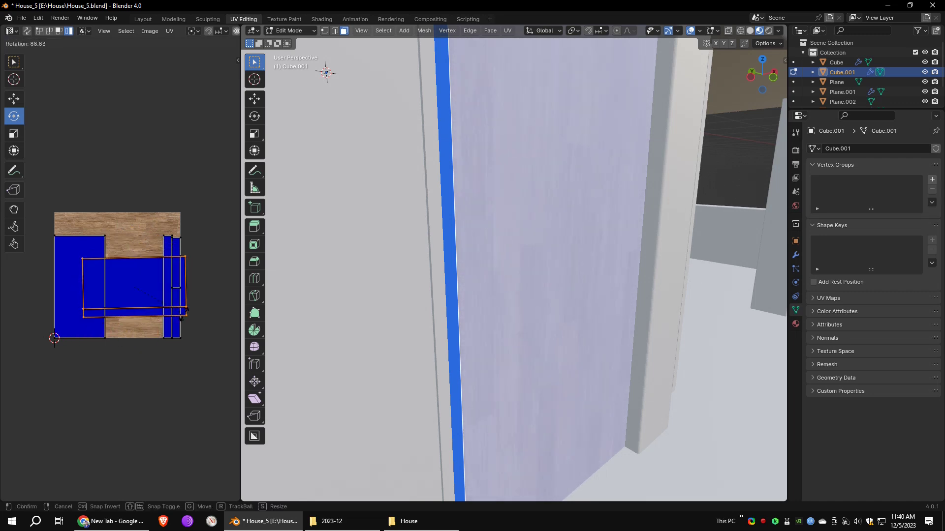
left_click(54, 493)
left_click(629, 231)
left_click(713, 167)
Step: Select the door's opposite large face and rotate its UV island by exactly 90°
middle_click_drag(546, 221, 566, 225)
left_click(581, 236)
left_click(649, 244)
left_click(586, 258)
left_click(704, 298)
middle_click_drag(704, 298, 502, 249)
left_click(502, 249)
left_click_drag(100, 249, 120, 303)
left_click(123, 448)
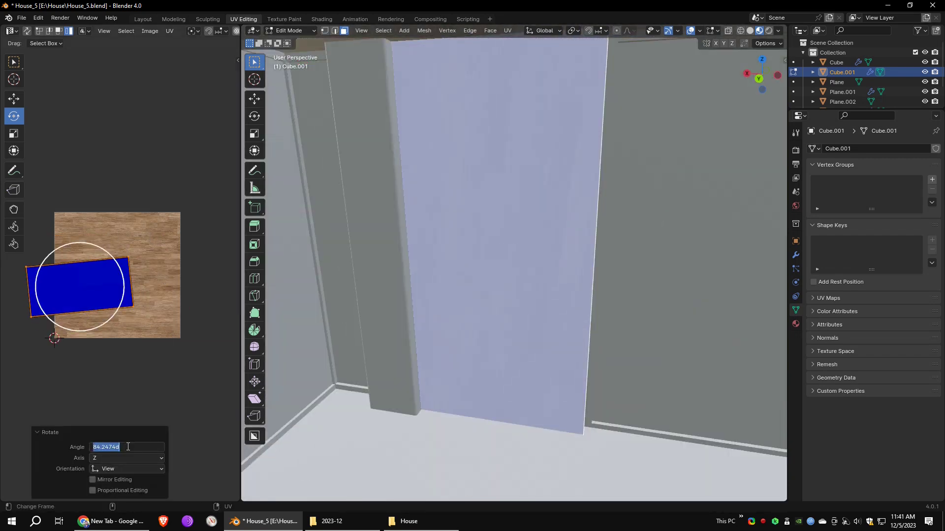
type("90")
key("Return")
Step: Return to Object Mode, select the walkway plane and give it a new material named tiles
scroll(641, 266, "down", 1)
left_click(641, 265)
left_click_drag(641, 266, 481, 131, "alt")
scroll(481, 131, "down", 6)
left_click_drag(548, 241, 522, 235, "alt")
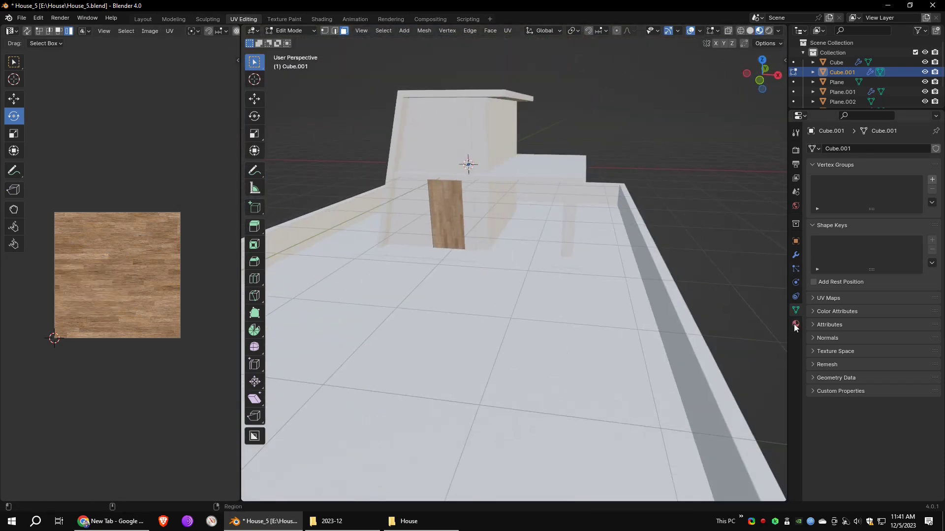
left_click(796, 324)
left_click(291, 31)
left_click(302, 41)
left_click(627, 134)
left_click_drag(627, 134, 531, 170, "alt")
scroll(595, 137, "up", 2)
middle_click_drag(531, 169, 509, 253)
left_click(509, 253)
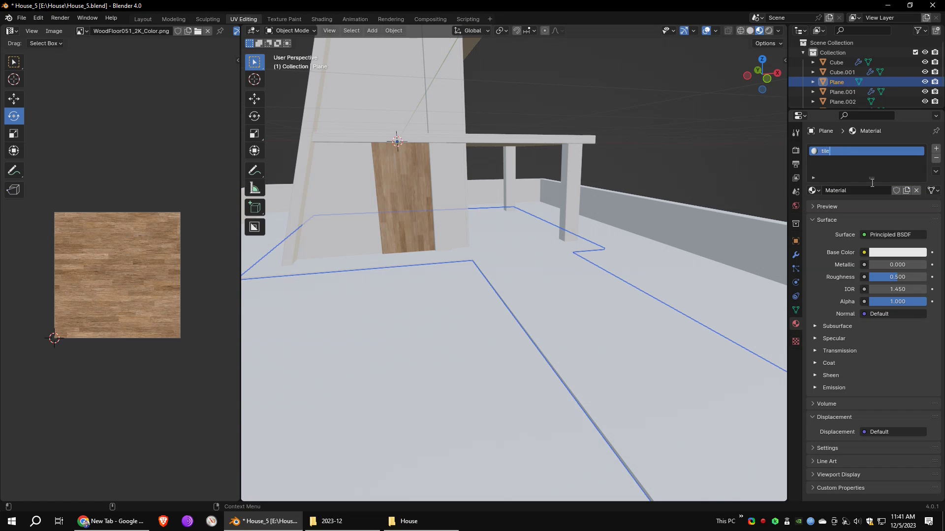
Step: Select all of the walkway plane's geometry in wireframe and unwrap it with Smart UV Project
middle_click_drag(757, 217, 704, 220)
scroll(546, 150, "down", 3)
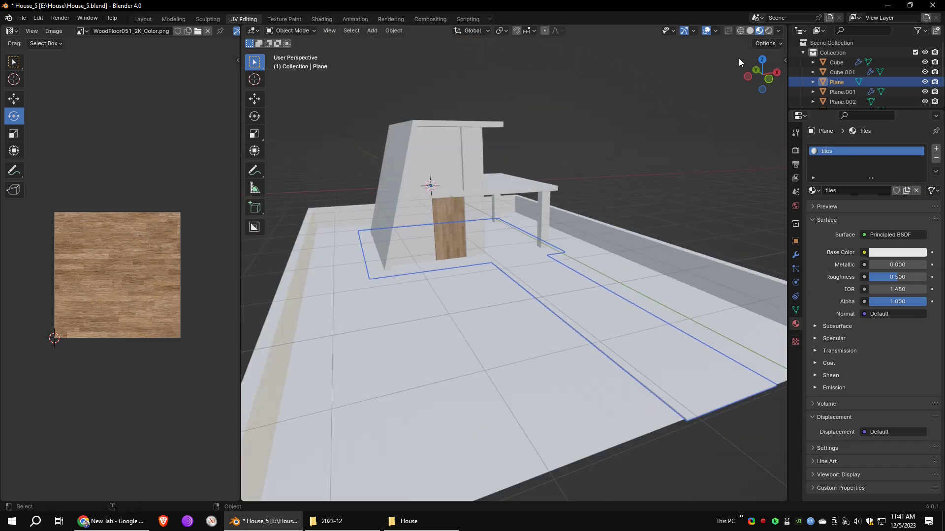
left_click(740, 30)
scroll(507, 215, "down", 4)
key("Tab")
left_click_drag(358, 193, 712, 398)
scroll(712, 399, "up", 4)
left_click(507, 31)
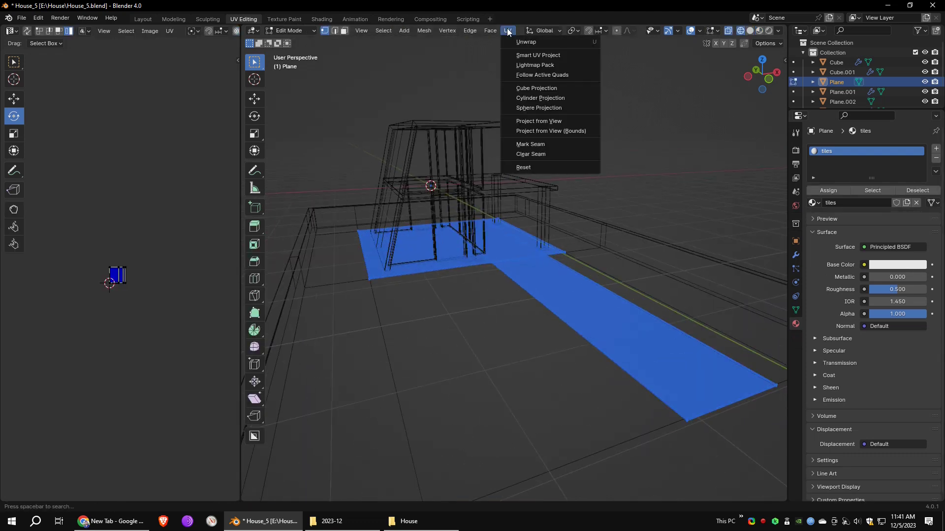
left_click(530, 55)
left_click(549, 146)
scroll(600, 187, "up", 3)
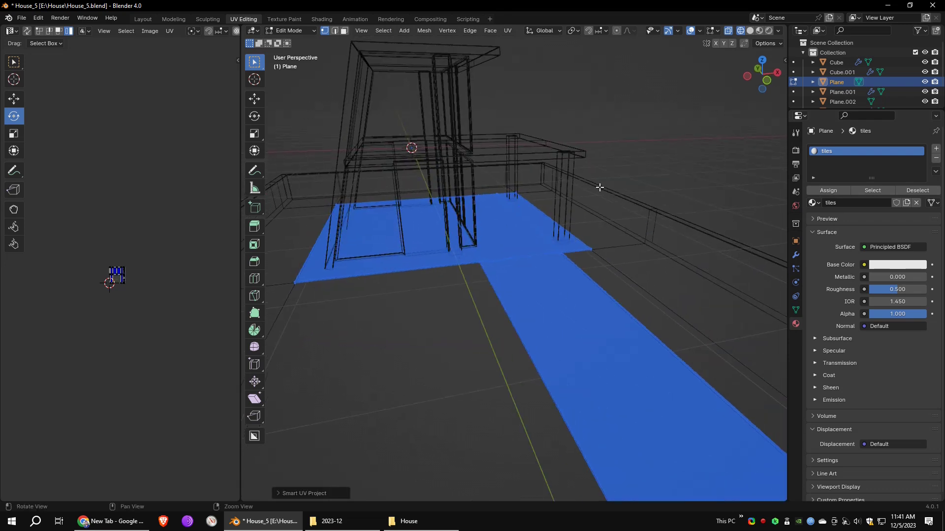
scroll(119, 276, "up", 11)
key("a")
Step: In the Shading workspace, add an Image Texture node to the tiles material and connect its Color to Base Color
left_click(750, 31)
left_click(759, 31)
scroll(541, 106, "up", 3)
left_click(542, 106)
left_click(322, 19)
middle_click_drag(492, 370, 320, 364)
left_click(265, 303)
mouse_move(281, 367)
left_click(340, 287)
left_click(370, 352)
left_click_drag(447, 362, 580, 365)
middle_click_drag(443, 394, 533, 400)
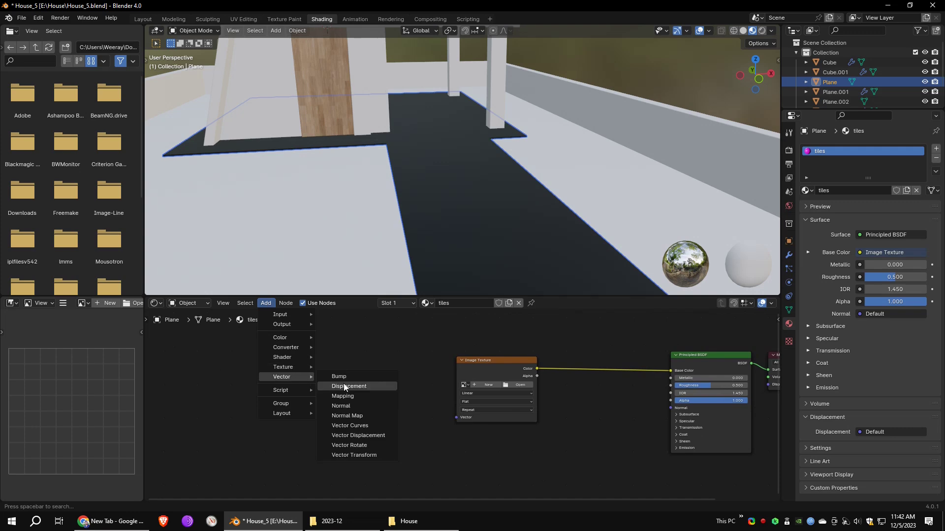
Step: Add Mapping and Texture Coordinate nodes and chain UV through Mapping into the Image Texture's Vector input
left_click(342, 396)
left_click_drag(394, 358, 456, 417)
left_click(265, 303)
left_click(344, 272)
left_click_drag(287, 389, 348, 374)
Step: Load Tile7_BaseColor.png into the Image Texture node and set the Mapping scale to 5 on all axes
scroll(462, 221, "up", 1)
left_click(519, 385)
double_click(353, 173)
middle_click_drag(430, 178, 456, 180)
scroll(460, 404, "up", 3)
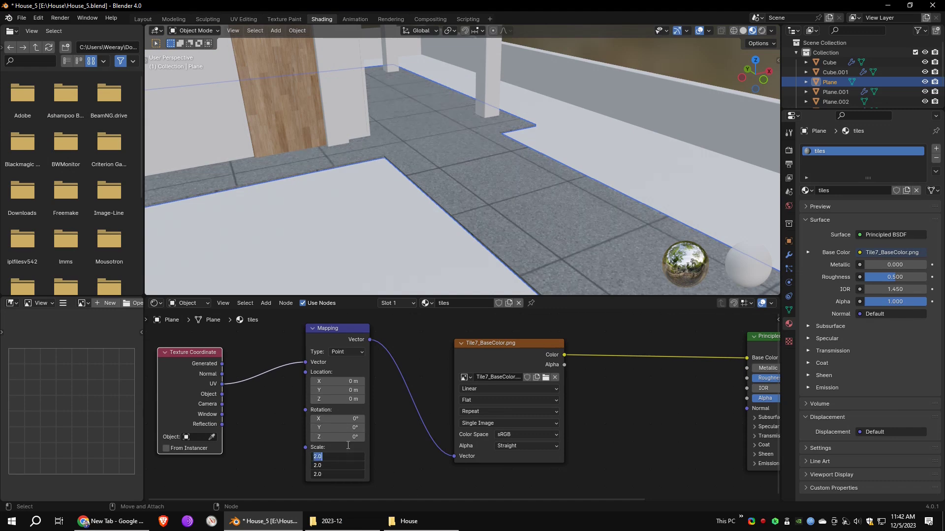
key("Return")
Step: In the UV Editing workspace, select the walkway's thin front edge face and shift its UVs slightly across the tile texture
left_click(243, 19)
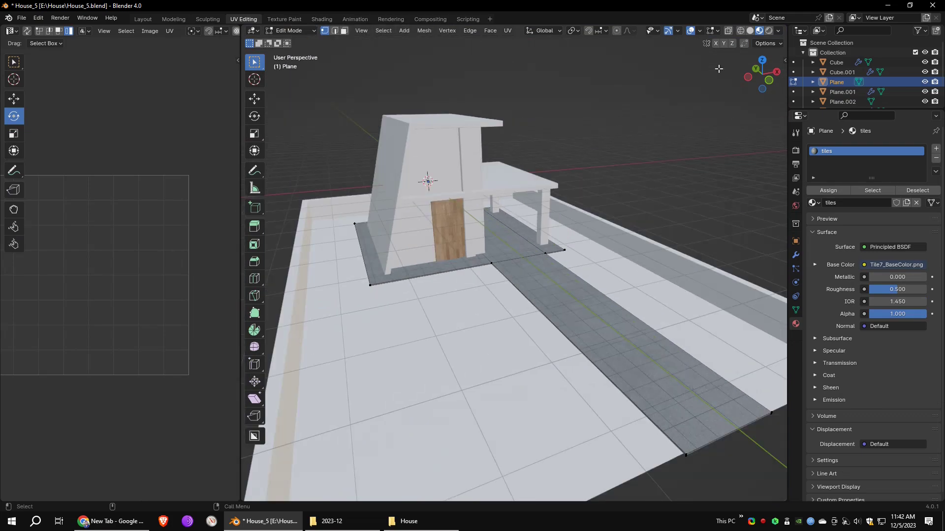
scroll(538, 188, "up", 8)
middle_click_drag(538, 188, 552, 289, "shift")
middle_click_drag(177, 266, 128, 257)
middle_click_drag(401, 372, 450, 318, "shift")
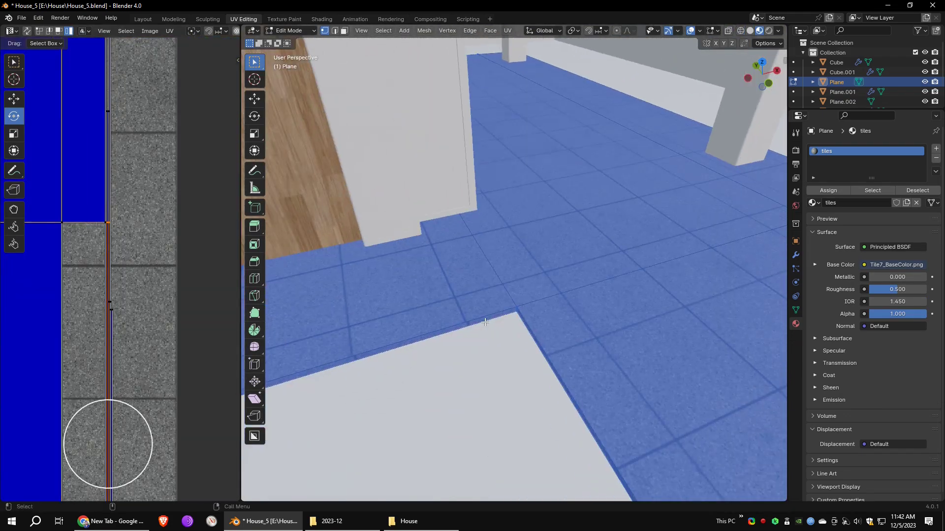
key("3")
left_click(488, 317)
key("a")
scroll(122, 275, "down", 1)
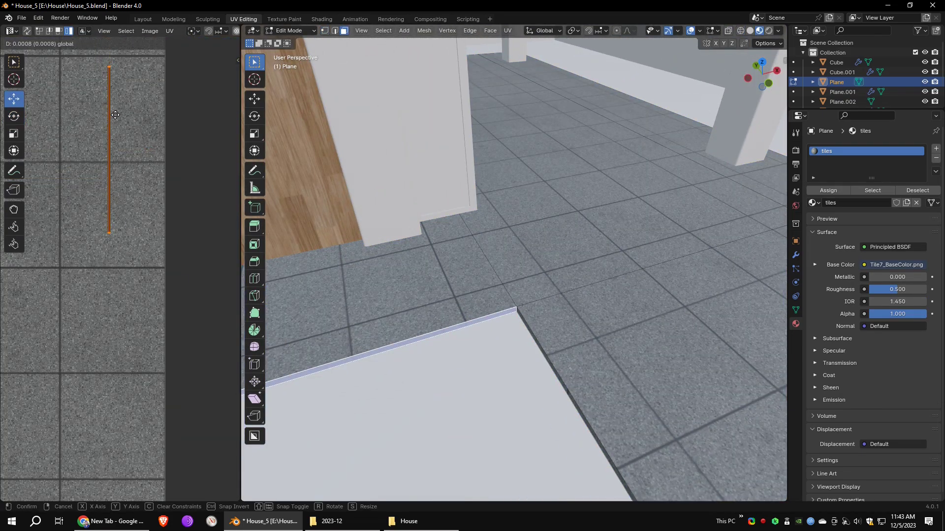
left_click_drag(115, 115, 117, 116)
Step: Turn on UV sync selection and shift the walkway top faces' UVs to align the tile joints with the walkway edges
left_click(556, 211)
scroll(120, 256, "down", 5)
scroll(522, 236, "down", 4)
left_click(27, 31)
left_click(108, 209, "shift")
left_click(108, 209, "shift")
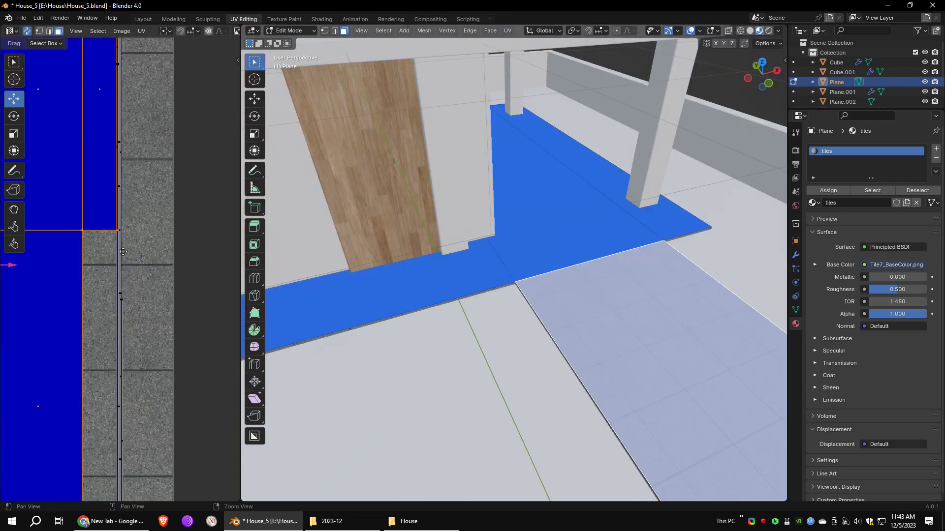
scroll(123, 255, "down", 2)
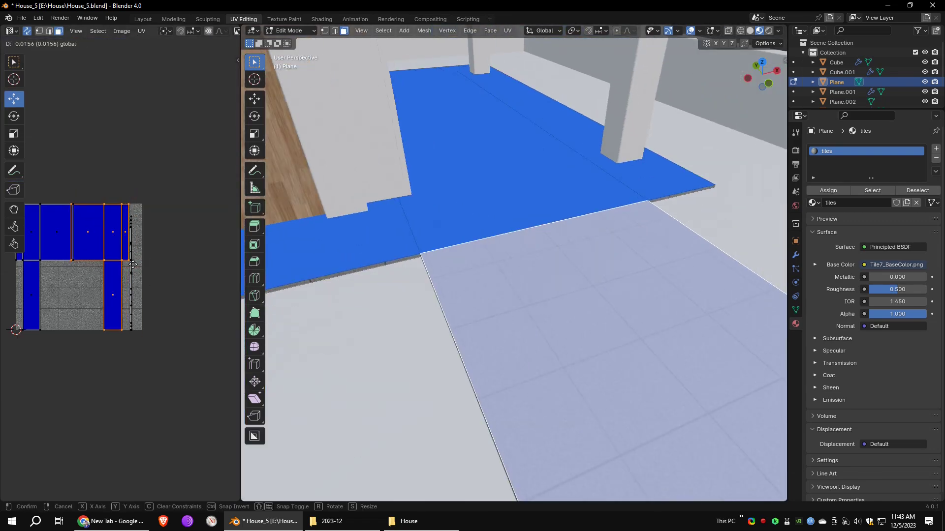
left_click_drag(133, 265, 133, 265)
scroll(113, 272, "up", 8)
left_click_drag(65, 240, 64, 240)
scroll(511, 266, "down", 4)
middle_click_drag(551, 364, 443, 212, "shift")
scroll(465, 246, "up", 1)
middle_click_drag(64, 241, 96, 245)
left_click_drag(97, 246, 101, 250)
left_click(608, 153)
Step: Return to Object Mode in the Shading workspace, enlarge the node editor and space out the tiles material's shader and output nodes
scroll(582, 196, "down", 3)
middle_click_drag(582, 196, 571, 177)
mouse_move(492, 182)
middle_mouse_down("shift")
mouse_move(470, 257)
mouse_move(443, 260)
mouse_move(511, 246)
middle_mouse_up("shift")
key("Tab")
left_click(321, 20)
left_click(545, 148)
scroll(546, 119, "up", 4)
left_click(434, 158)
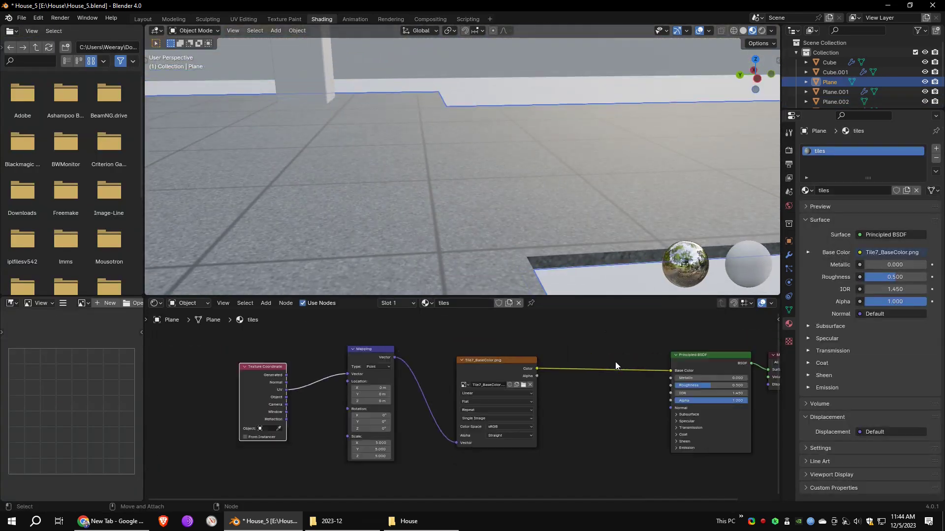
scroll(616, 366, "down", 2)
middle_click_drag(616, 366, 507, 349)
left_click_drag(546, 296, 559, 214)
left_click_drag(633, 308, 720, 301)
left_click_drag(589, 350, 638, 347)
scroll(639, 347, "up", 5)
scroll(639, 347, "down", 1)
Step: Add a Bump node to the tiles material and connect its Normal output to the Principled BSDF's Normal input
mouse_move(290, 296)
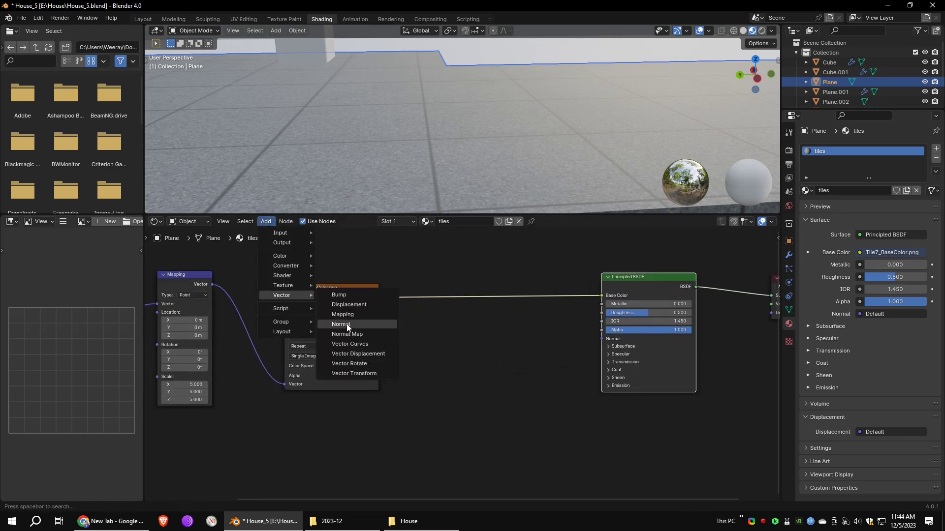
left_click(339, 295)
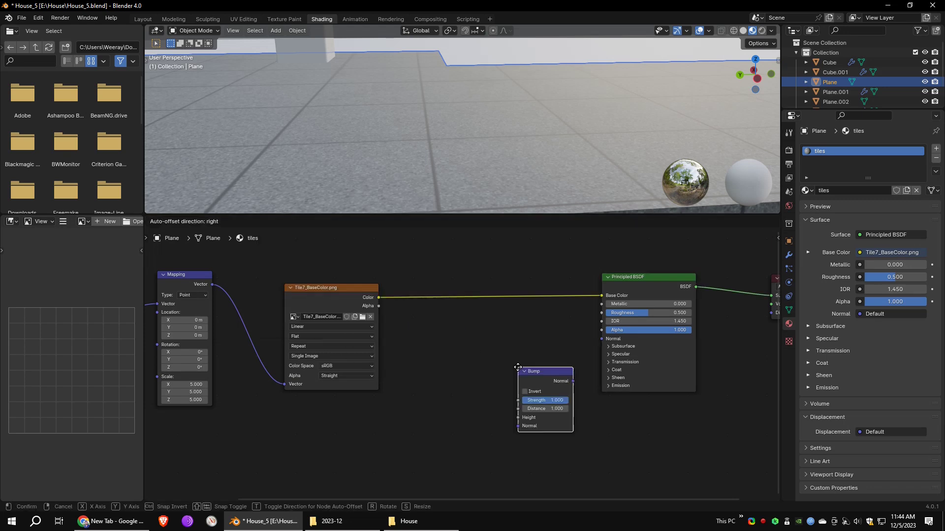
left_click(529, 374)
scroll(691, 307, "down", 1)
middle_click_drag(690, 307, 601, 312)
left_click_drag(517, 302, 575, 304)
left_click_drag(642, 304, 720, 297)
scroll(497, 377, "up", 5)
left_click_drag(418, 372, 580, 341)
Step: Add a Color Ramp fed by the tile image's Color and connect its Color output to the Bump node's Height
middle_click_drag(495, 432, 583, 416)
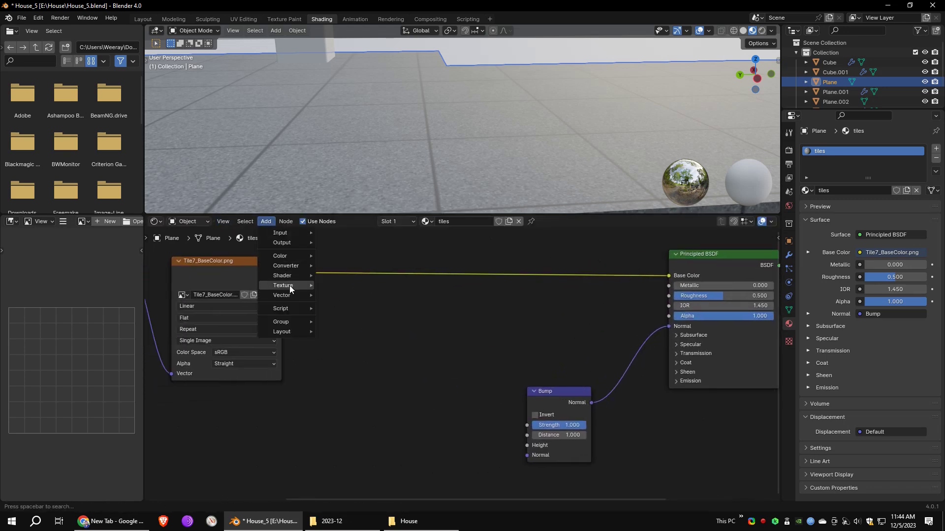
left_click(347, 284)
left_click(349, 337)
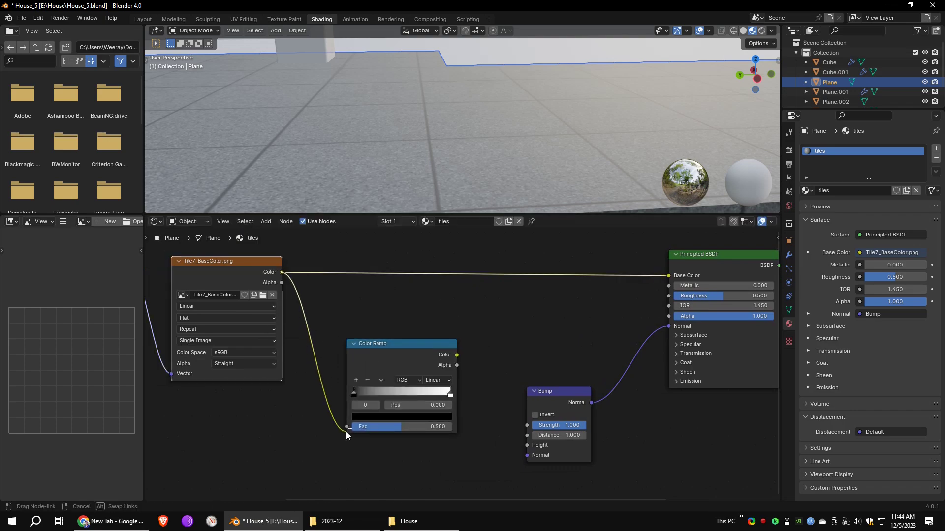
left_click_drag(510, 436, 526, 446)
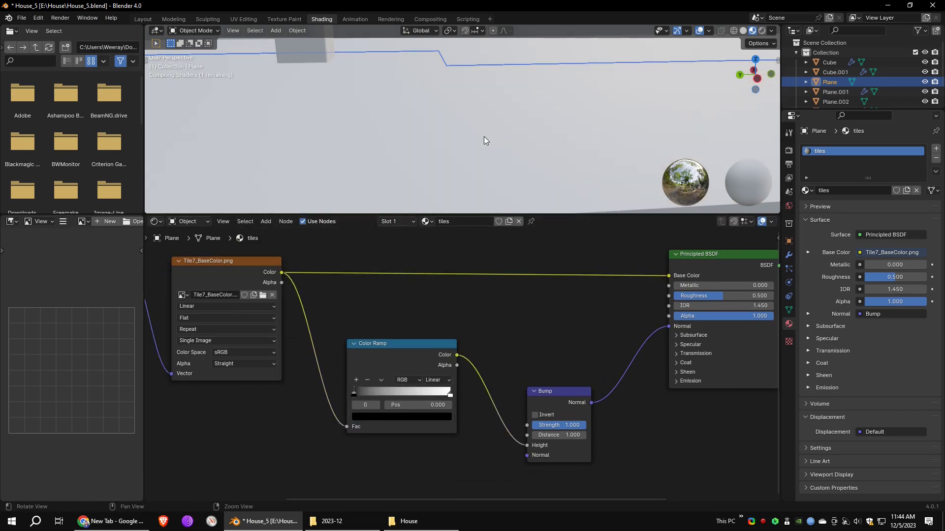
Step: Move the bump Color Ramp's white stop to position 0.073, close to the black stop
scroll(327, 405, "up", 2)
left_click_drag(456, 403, 343, 407)
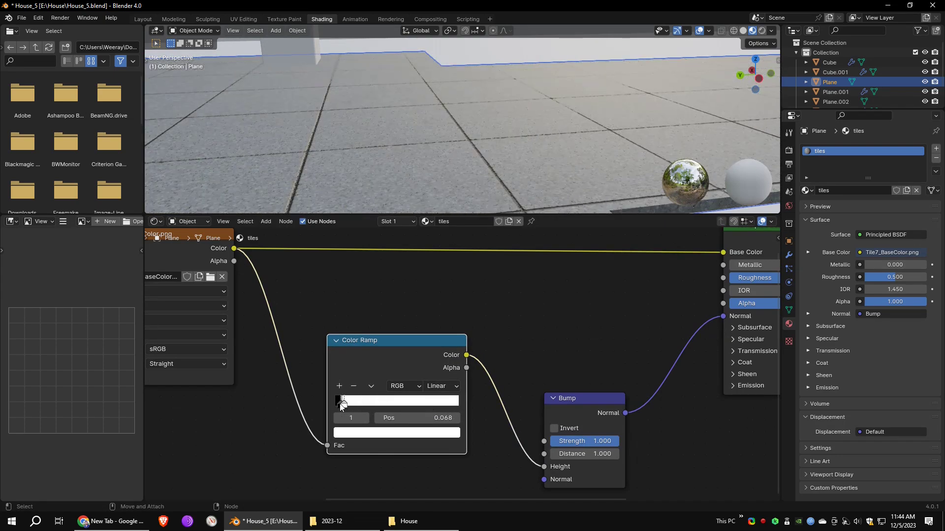
scroll(358, 399, "up", 2)
left_click(274, 423)
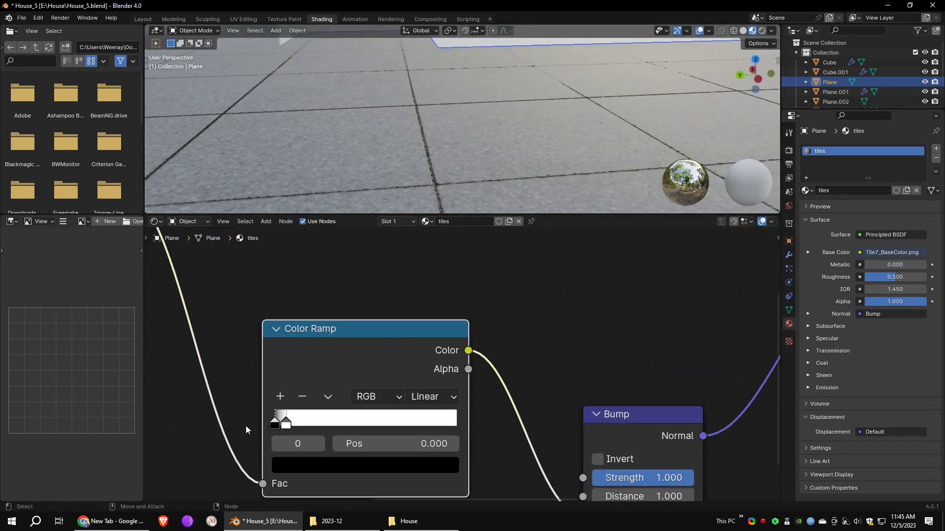
scroll(290, 428, "down", 4)
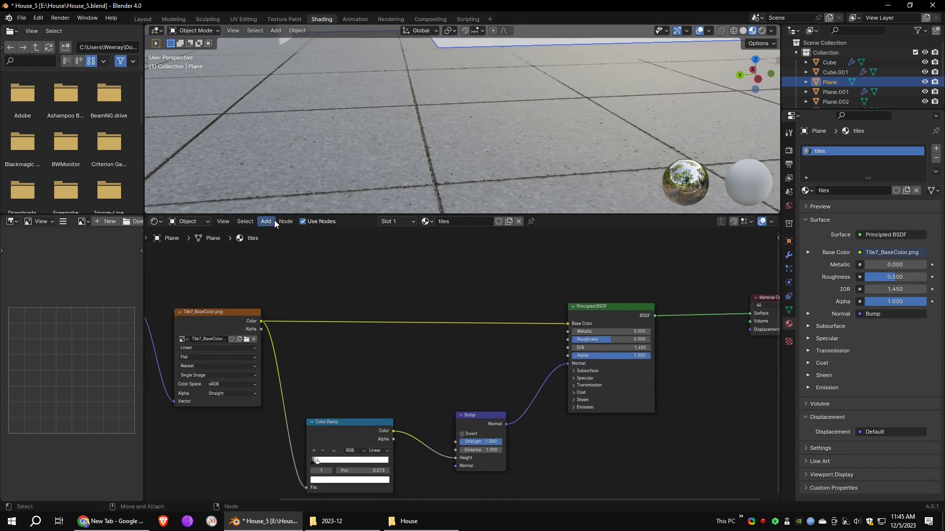
Step: Add a second Color Ramp fed by the tile image's Color and connect its output to the shader's Roughness
mouse_move(294, 295)
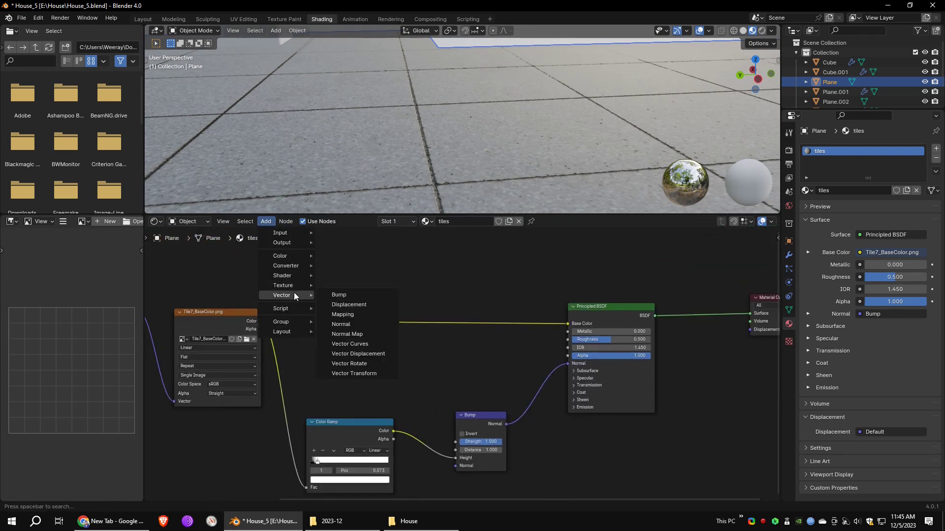
left_click(339, 284)
left_click(361, 278)
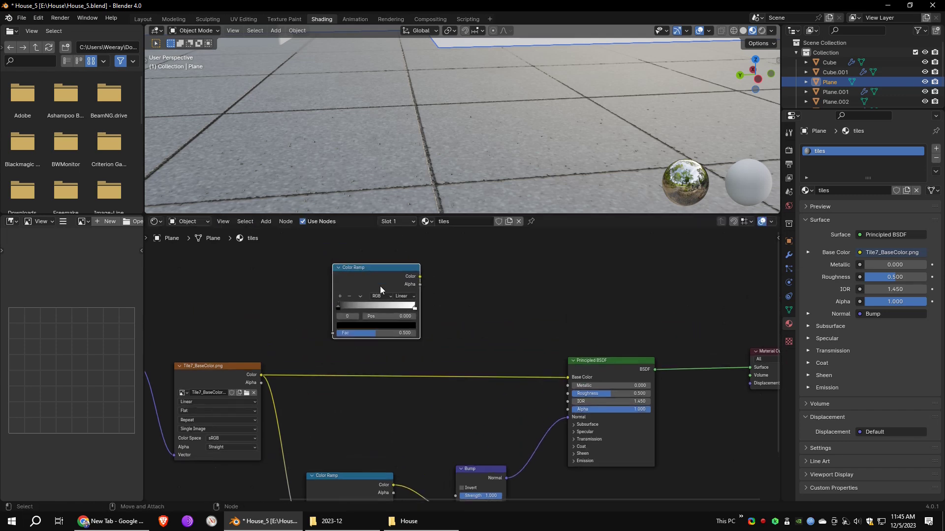
left_click_drag(566, 395, 566, 394)
Step: Make the roughness Color Ramp run from white at position 0 to black, with the black stop pulled closer to white
middle_click_drag(485, 174, 494, 169)
left_click_drag(391, 269, 420, 278)
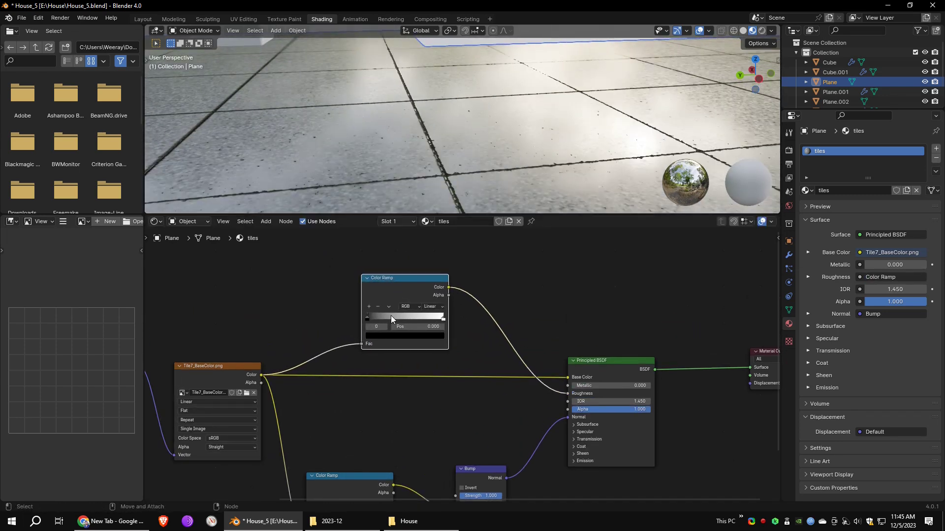
left_click_drag(367, 318, 339, 317)
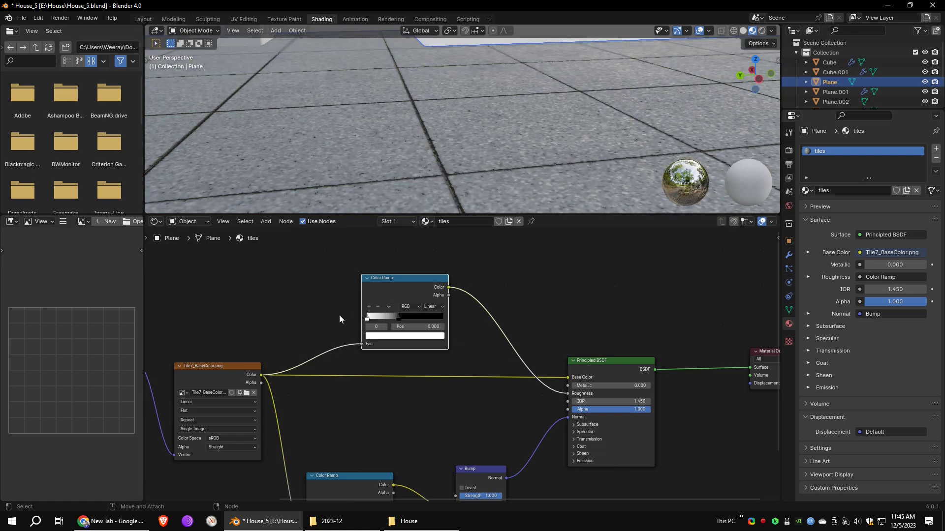
mouse_move(401, 317)
left_mouse_down()
mouse_move(412, 320)
mouse_move(392, 314)
left_mouse_up()
Step: Add a Color Ramp to the door's wood material, fed by the wood image's Color and connected to the shader's Roughness
middle_click_drag(541, 167, 481, 107)
left_click(479, 107)
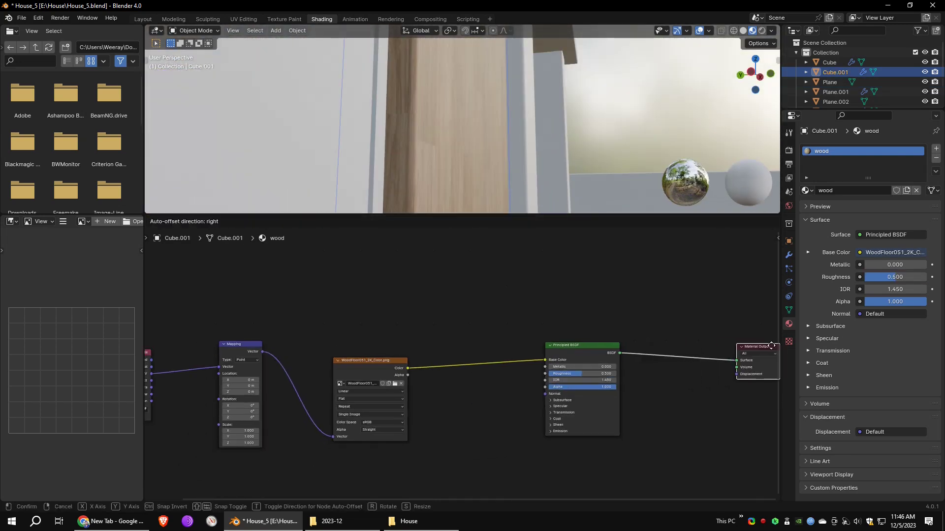
left_click_drag(379, 365, 341, 346)
left_click(265, 221)
mouse_move(284, 265)
left_click(350, 283)
left_click(424, 378)
left_click(377, 358)
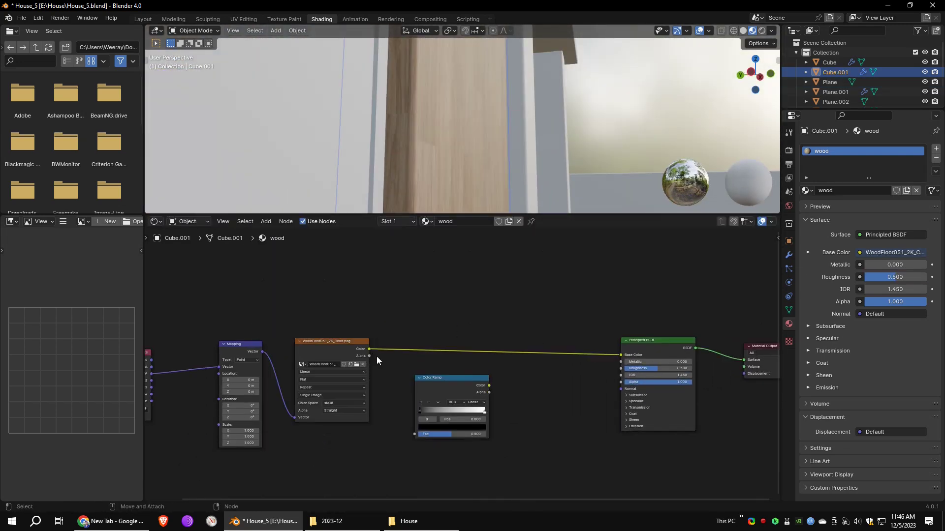
left_click_drag(621, 373, 621, 369)
Step: Make the wood roughness Color Ramp run from white to black, with the black stop pulled in to near the middle
mouse_move(484, 413)
left_mouse_down()
mouse_move(409, 415)
mouse_move(462, 416)
mouse_move(438, 416)
mouse_move(445, 421)
left_mouse_up()
middle_click_drag(551, 137, 558, 136)
middle_click_drag(536, 130, 497, 127)
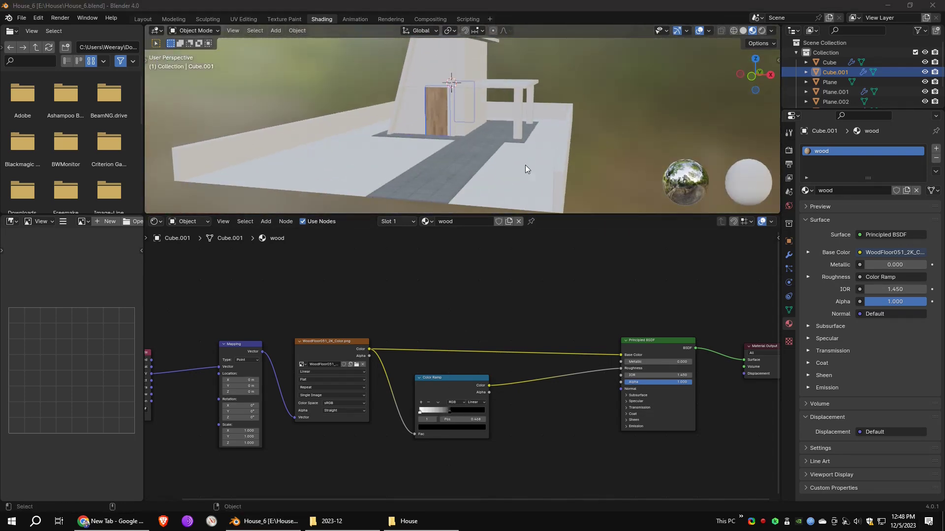
Step: Create a new material named black_rough for the house's main frame and roof structure
middle_click_drag(524, 164, 456, 129)
left_click(457, 129)
middle_click_drag(497, 106, 542, 111)
scroll(546, 104, "up", 3)
left_click(547, 103)
left_click(936, 160)
left_click(874, 189)
double_click(837, 151)
type("black_rough")
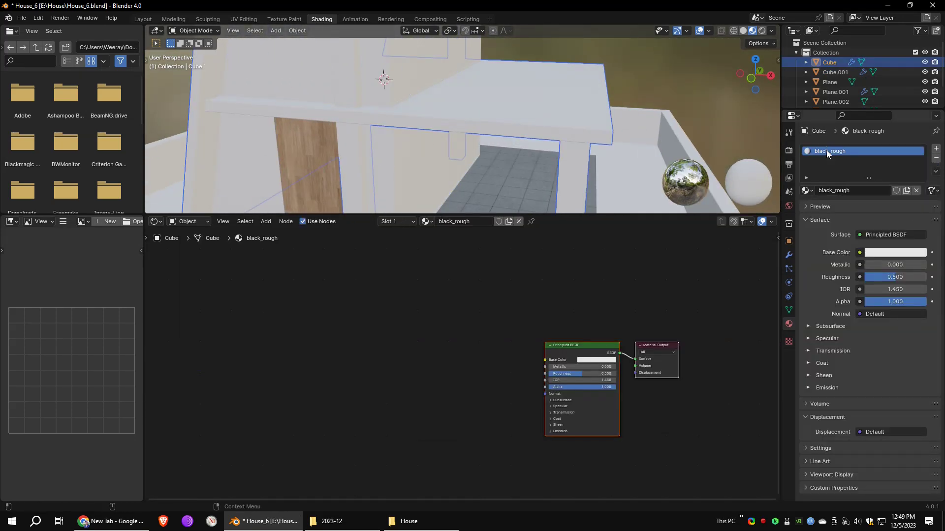
Step: Set the black_rough material's base color to black and its roughness to 0.335
left_click(899, 256)
left_click_drag(921, 147, 921, 184)
middle_click_drag(507, 91, 595, 102)
mouse_move(895, 277)
left_mouse_down()
mouse_move(874, 277)
mouse_move(885, 277)
left_mouse_up()
middle_click_drag(580, 143, 521, 96)
scroll(497, 128, "down", 4)
scroll(527, 106, "up", 3)
scroll(588, 127, "down", 3)
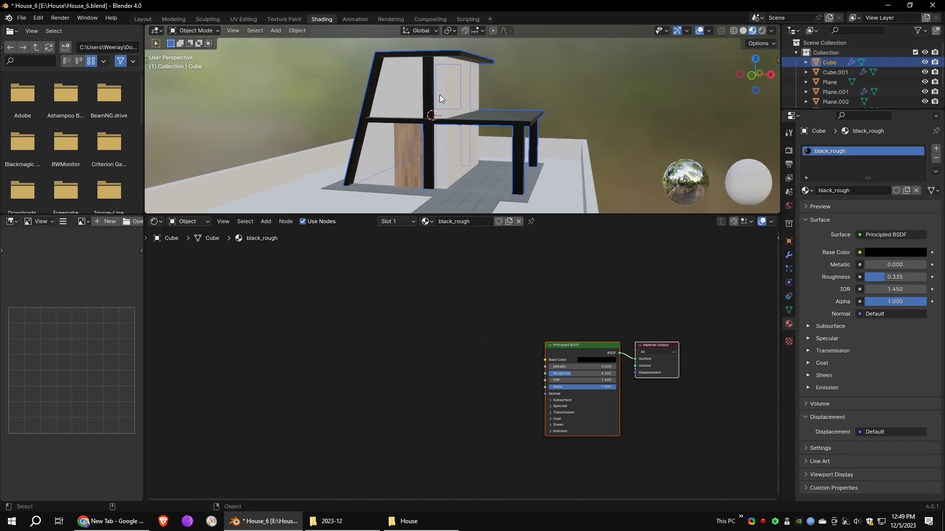
Step: Create a new material for the window panes and change its surface shader to Glass BSDF
left_click(464, 92)
scroll(555, 101, "up", 4)
mouse_move(555, 101)
left_mouse_down("alt")
mouse_move(537, 138)
mouse_move(551, 108)
left_mouse_up("alt")
left_click(881, 190)
left_click(896, 253)
left_click_drag(920, 118, 920, 98)
left_click_drag(546, 142, 518, 154, "alt")
middle_click_drag(519, 157, 497, 163)
left_click(884, 235)
left_click(801, 301)
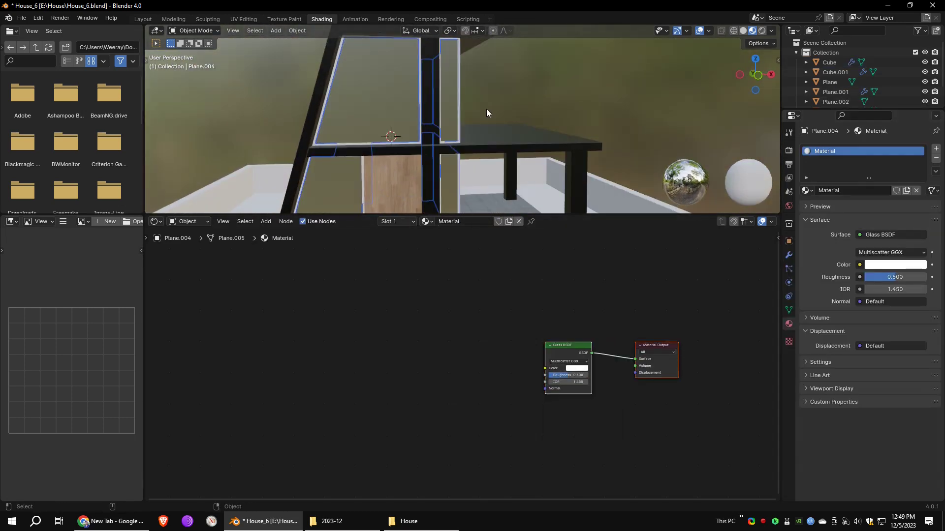
Step: Set the roughness of the window panes' glass material to 0
scroll(487, 111, "up", 3)
middle_click_drag(487, 112, 531, 133)
left_click_drag(895, 277, 858, 277)
scroll(546, 123, "down", 3)
middle_click_drag(522, 118, 581, 101)
Step: Enlarge the 3D viewport, examine the glass in rendered shading and return to Material Preview
left_click_drag(687, 215, 687, 278)
left_click(762, 31)
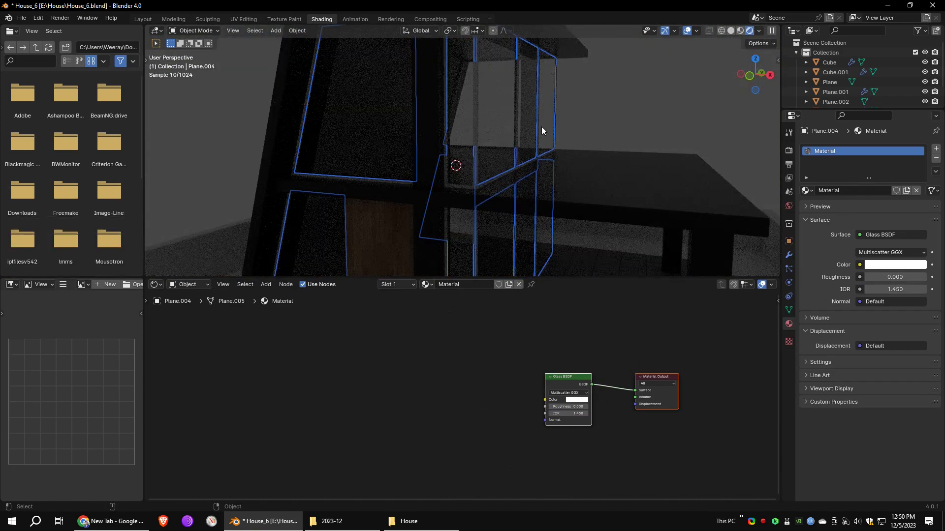
scroll(541, 127, "down", 4)
mouse_move(557, 138)
middle_mouse_down()
mouse_move(533, 147)
mouse_move(597, 142)
mouse_move(538, 158)
middle_mouse_up()
left_click(740, 30)
Step: Create a new Principled BSDF material named black_shiny for the window frames
left_click(555, 112)
left_click(879, 190)
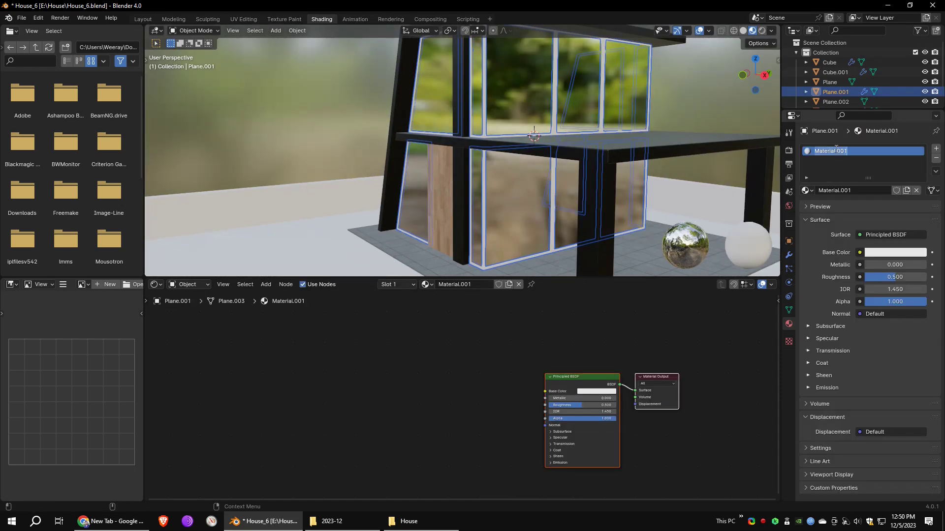
left_click(871, 234)
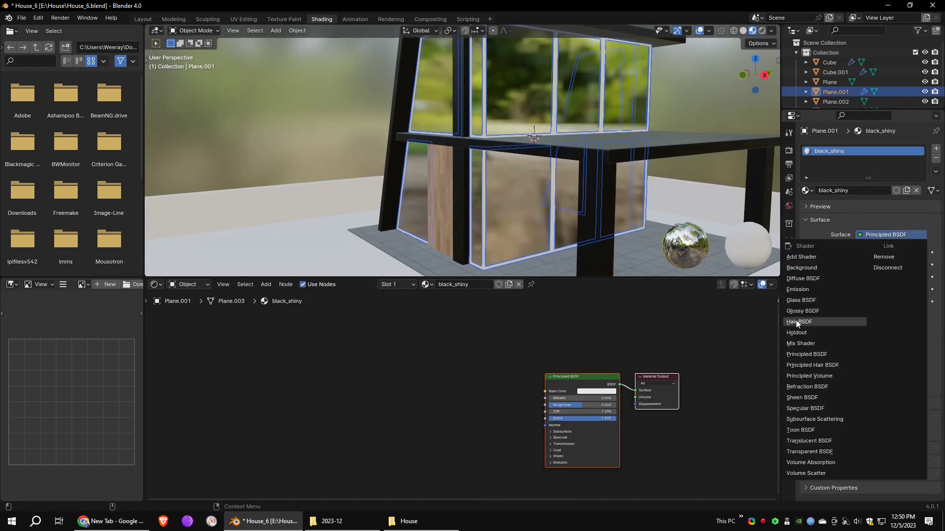
left_click(801, 354)
Step: Set the black_shiny material's base color to black and lower its roughness
left_click(874, 254)
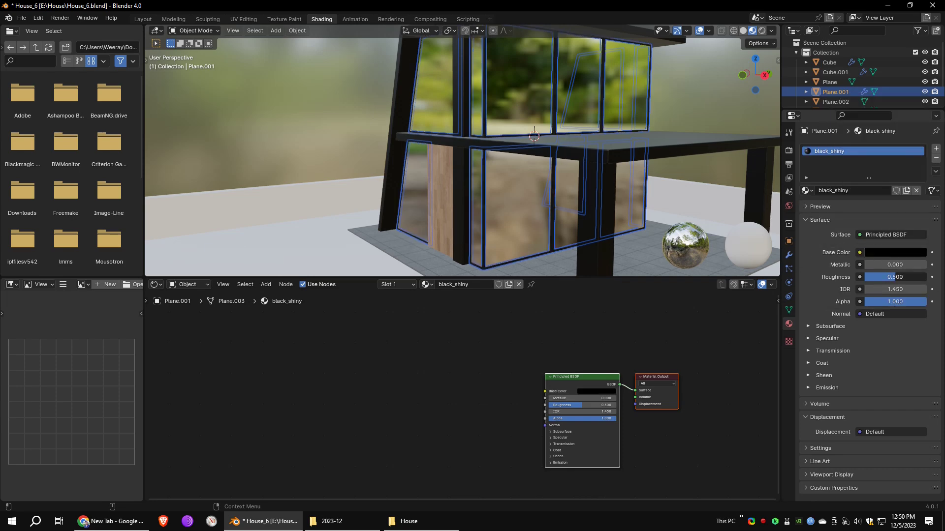
left_click_drag(873, 277, 868, 277)
middle_click_drag(521, 74, 611, 140)
scroll(586, 70, "up", 5)
scroll(503, 69, "down", 5)
scroll(565, 147, "down", 4)
Step: Give the perimeter wall a new material and brighten its base color to white
left_click(615, 143)
left_click(857, 191)
left_click(888, 253)
left_click(921, 102)
scroll(598, 101, "up", 4)
Step: Give the lawn plane a new material with a dark brown base color and a roughness of 1.000
left_click(621, 160)
left_click(837, 193)
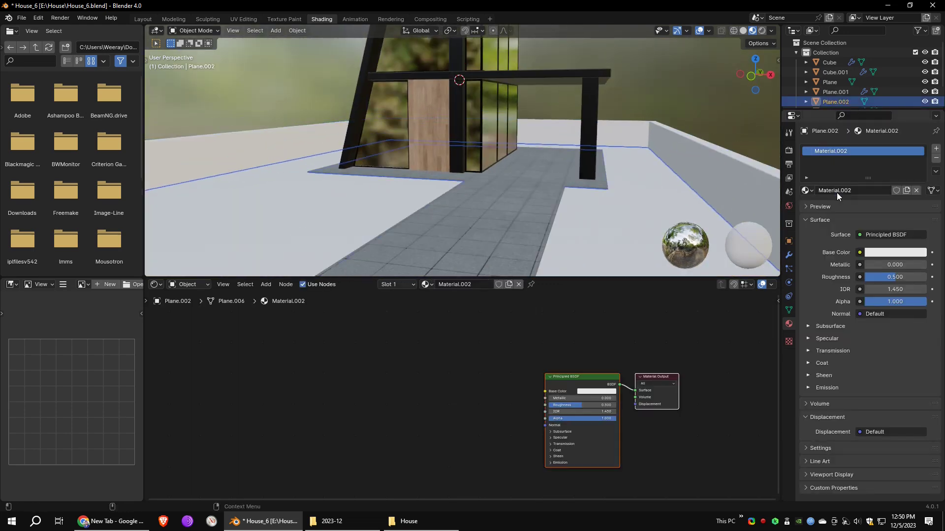
left_click_drag(895, 277, 927, 277)
left_click(895, 252)
left_click_drag(917, 156, 919, 174)
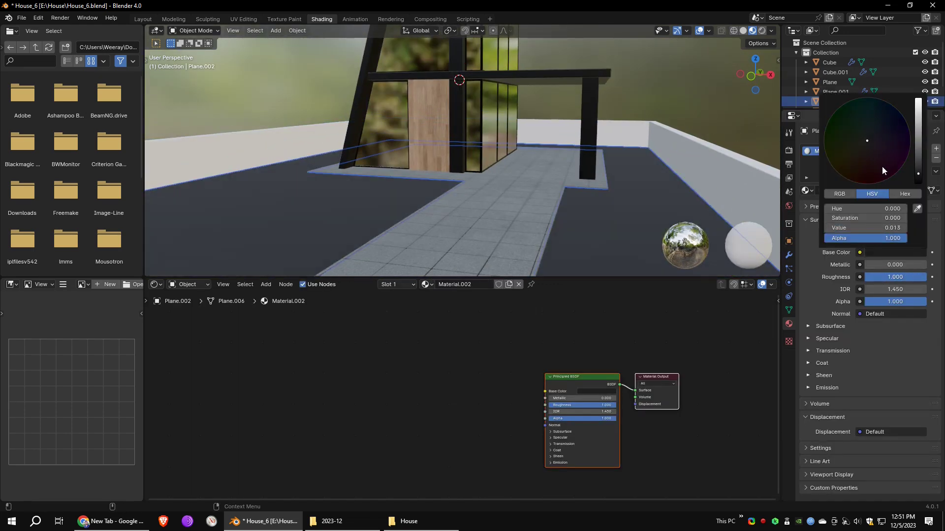
mouse_move(516, 183)
middle_mouse_down()
mouse_move(529, 199)
mouse_move(538, 159)
mouse_move(525, 167)
middle_mouse_up()
scroll(538, 160, "down", 2)
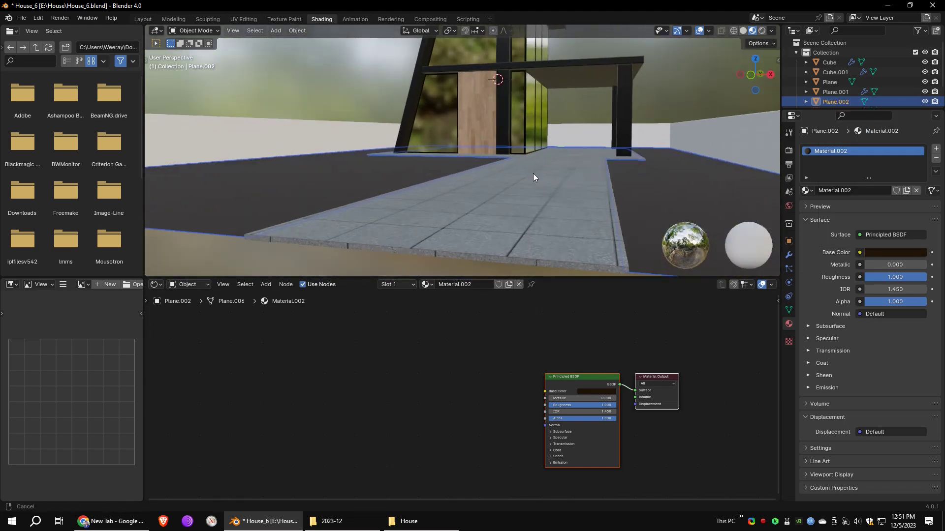
Step: Put the tiled walkway in Edit Mode in the UV Editing workspace and select the thin face along its front edge
left_click(526, 194)
key("Tab")
left_click(243, 19)
scroll(546, 305, "up", 5)
middle_click_drag(571, 324, 512, 283)
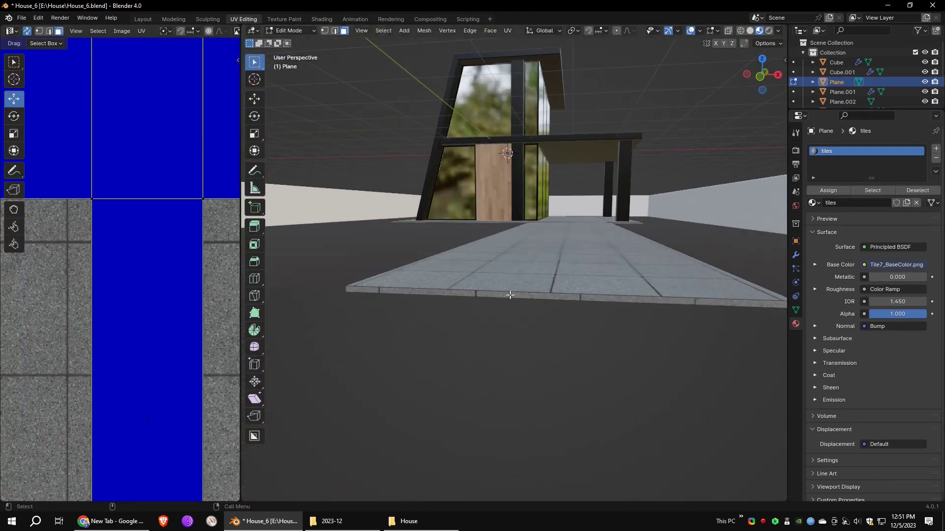
scroll(635, 344, "up", 3)
middle_click_drag(635, 344, 642, 364)
scroll(635, 383, "down", 3)
scroll(192, 206, "up", 6)
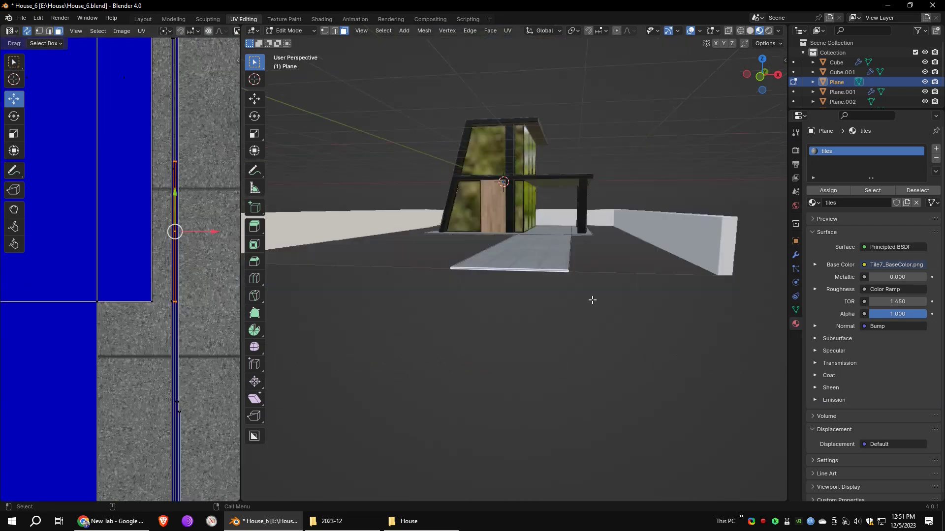
Step: Adjust the position of the walkway front edge's UVs on the tile texture
left_click(200, 169)
scroll(84, 196, "up", 4)
scroll(547, 271, "down", 4)
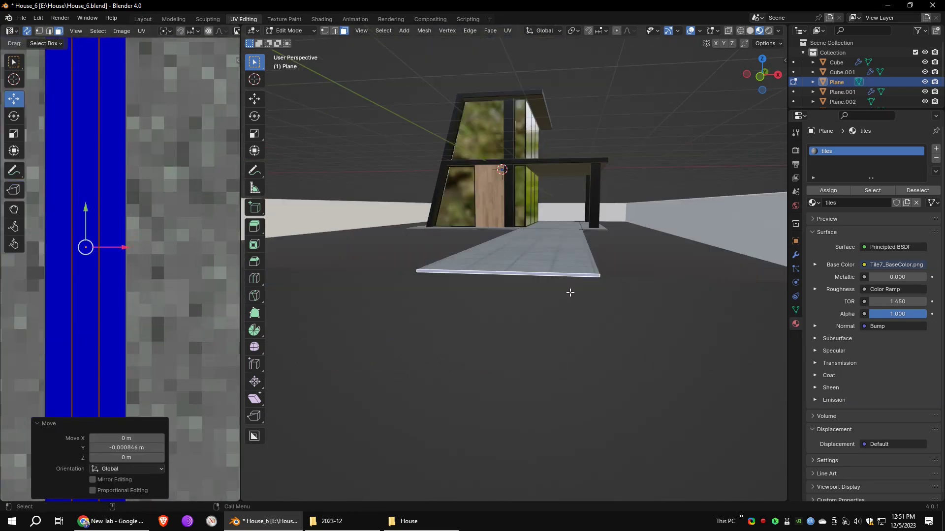
scroll(547, 270, "up", 4)
left_click(570, 339)
middle_click_drag(569, 322, 536, 327)
scroll(535, 325, "down", 4)
Step: Add a 2 m plane at the origin in the Layout workspace and isolate it in local view
left_click(143, 19)
middle_click_drag(497, 236, 524, 241)
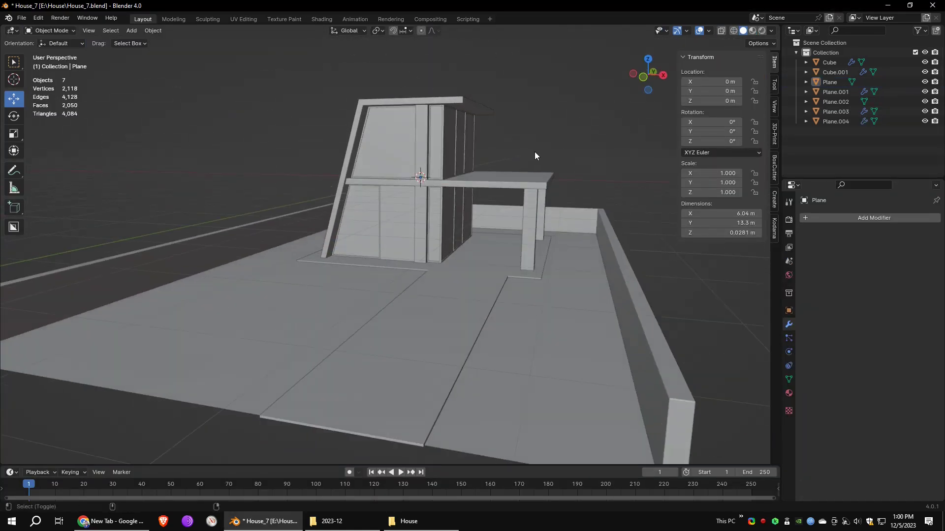
left_click(132, 30)
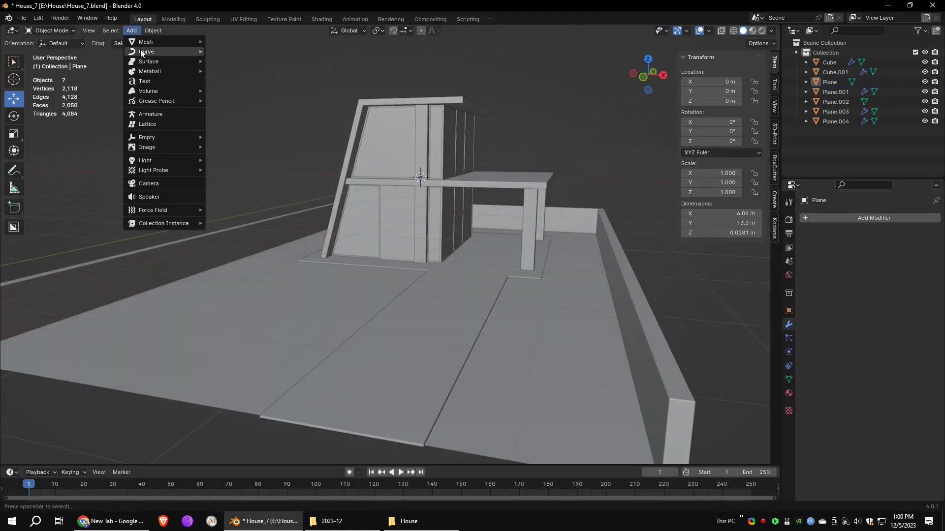
left_click(225, 44)
middle_click_drag(541, 196, 546, 231)
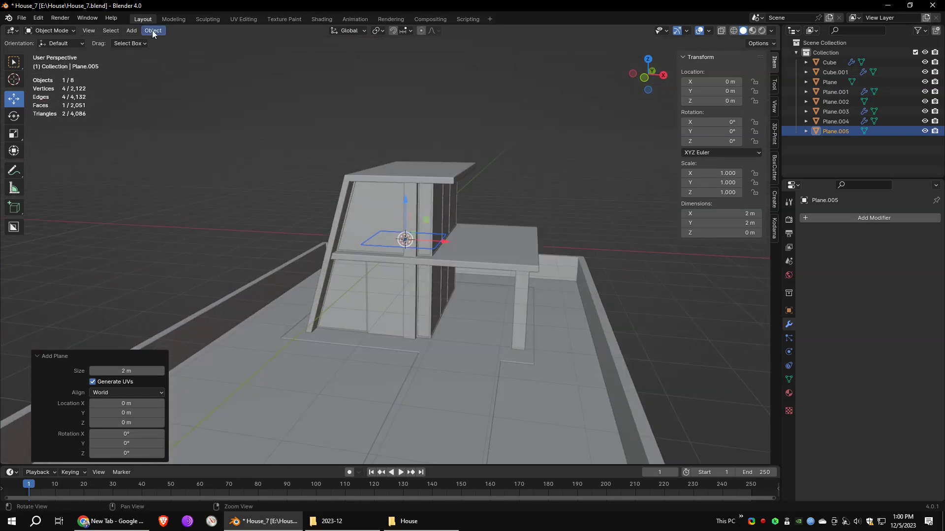
left_click(152, 31)
mouse_move(163, 119)
left_click(226, 118)
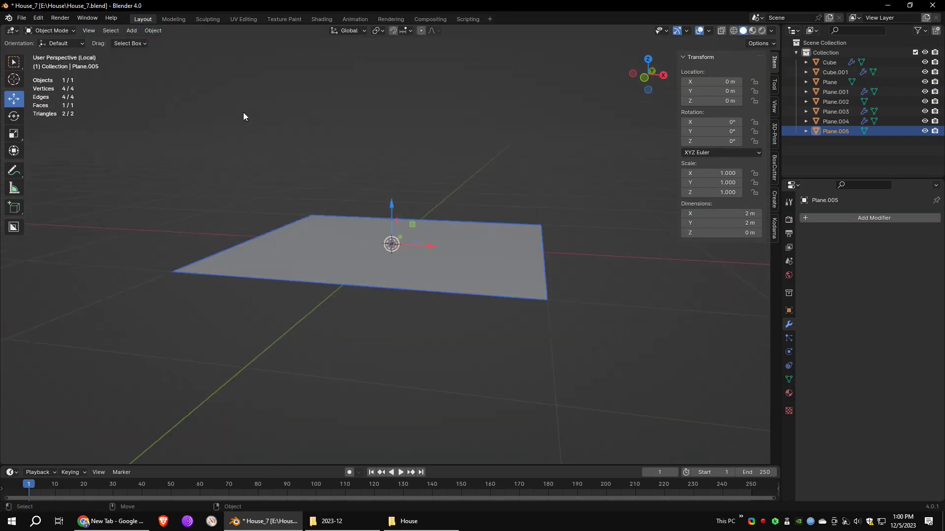
middle_click_drag(468, 203, 428, 209)
scroll(443, 207, "down", 2)
Step: Raise one edge of the plane in Edit Mode to form the slanted base of a grass blade
key("Tab")
left_click(547, 247)
left_click(397, 214, "shift")
left_click_drag(470, 193, 468, 86)
scroll(455, 140, "down", 3)
middle_click_drag(453, 142, 440, 161)
left_click_drag(435, 148, 436, 95)
left_click_drag(464, 125, 392, 133)
Step: Extend the grass blade upward with a second segment and taper it toward the tip
middle_click_drag(377, 119, 378, 188, "shift")
left_click_drag(366, 179, 381, 85)
left_click_drag(380, 84, 4, 87, "alt")
left_click_drag(406, 94, 390, 101)
left_click_drag(473, 203, 281, 255)
middle_click_drag(281, 255, 268, 254)
left_click_drag(424, 203, 410, 209)
Step: Duplicate the whole grass blade beside the original and undo the copy's vertical move
key("a")
middle_click_drag(452, 212, 428, 223)
left_click(18, 100)
left_click(184, 30)
left_click(202, 74)
left_click(259, 55)
left_click_drag(450, 207, 420, 192, "alt")
middle_click_drag(431, 207, 413, 213)
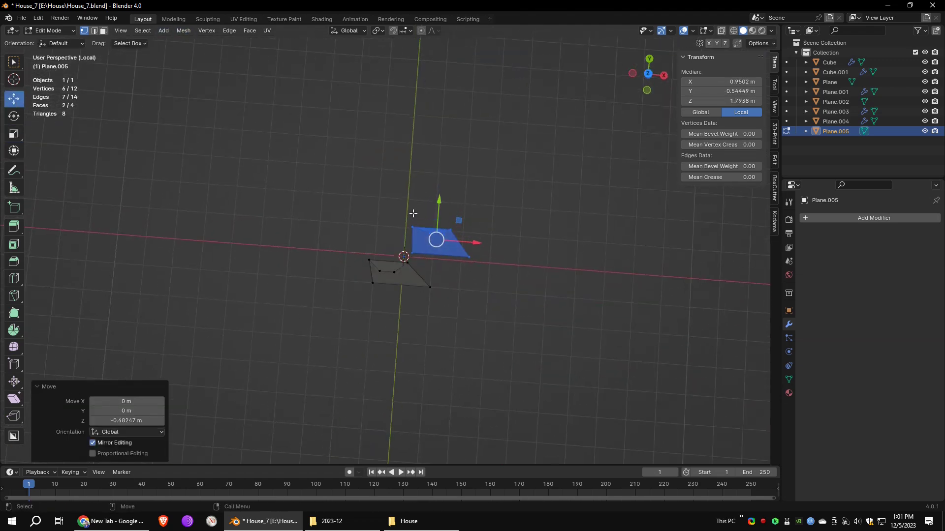
key("ctrl+z")
Step: Place four more duplicates of the grass blade, spread around the origin in top view
key("KP_7")
left_click(185, 30)
left_click(190, 75)
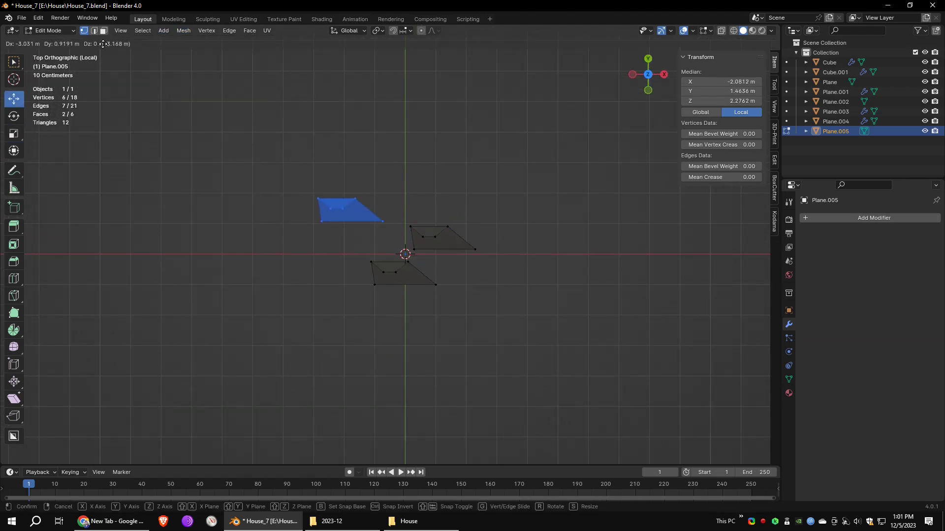
left_click(98, 47)
left_click(183, 31)
left_click(188, 74)
left_click(146, 137)
left_click(184, 30)
left_click(199, 75)
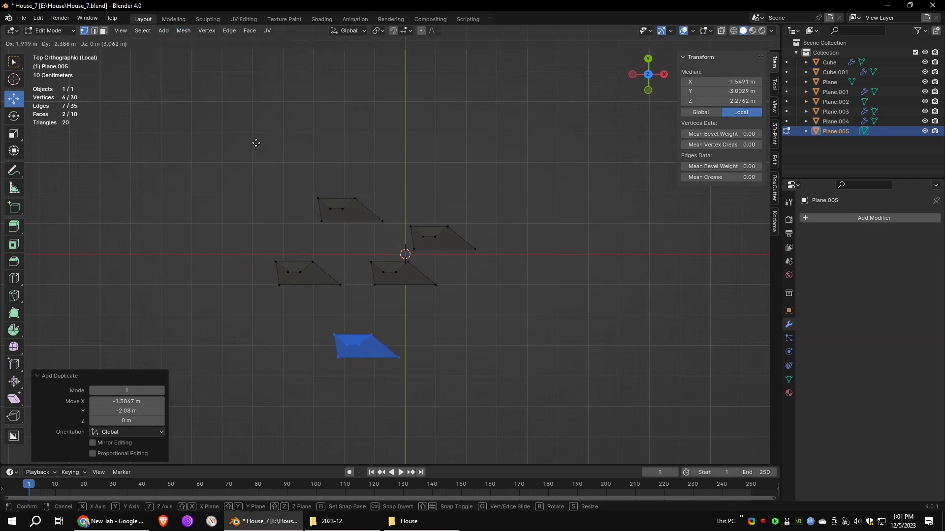
left_click(257, 143)
left_click(183, 31)
left_click(201, 75)
left_click(349, 90)
Step: Rotate the blade copies about the Z axis to face different directions and nudge one of them into place
left_click(13, 116)
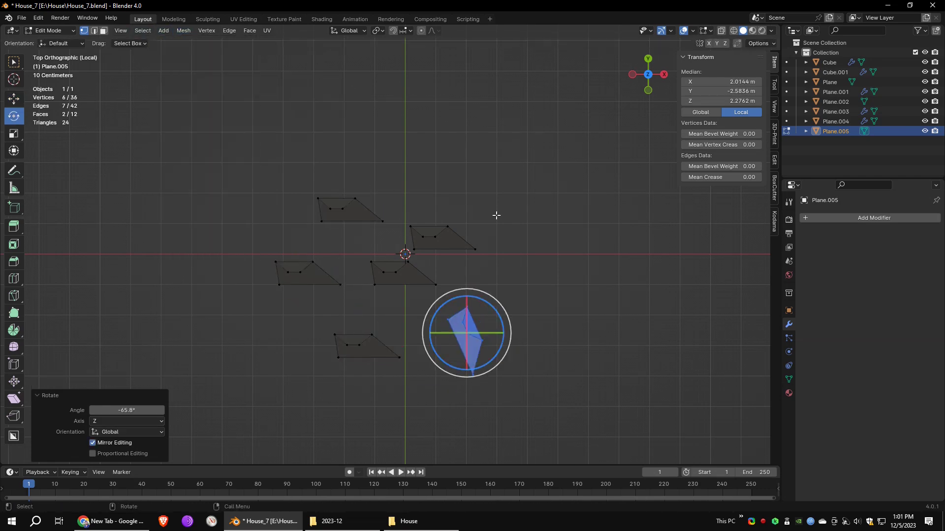
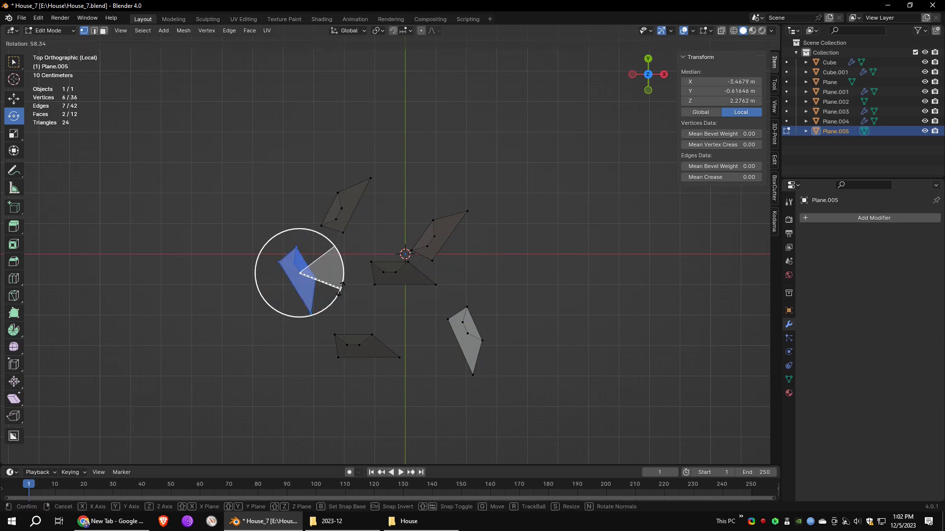
left_click_drag(392, 330, 390, 366)
left_click_drag(498, 201, 410, 268)
left_click(14, 99)
left_click_drag(434, 238, 439, 223)
left_click(480, 210)
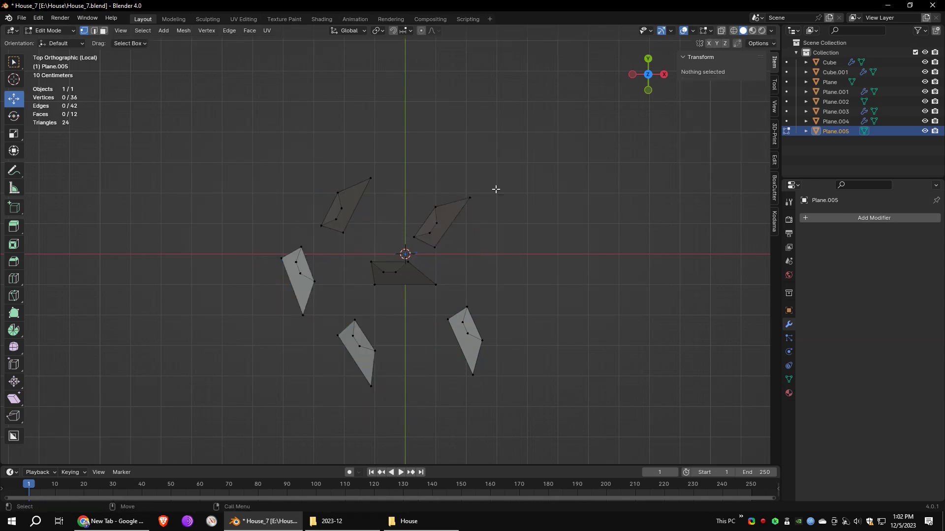
Step: Vary the size and shape of individual grass blades so that their heights differ across the clump
middle_click_drag(481, 210, 450, 162)
middle_click_drag(449, 220, 508, 129)
left_click_drag(380, 138, 419, 176)
left_click_drag(399, 127, 470, 162)
middle_click_drag(470, 148, 276, 162)
left_click_drag(403, 228, 412, 192)
middle_click_drag(296, 165, 571, 270)
left_click(341, 159)
left_click_drag(376, 177, 419, 212)
left_click_drag(367, 190, 362, 189)
middle_click_drag(398, 196, 531, 197)
left_click_drag(453, 154, 448, 154)
middle_click_drag(448, 163, 586, 216)
Step: Scale the whole grass clump down uniformly to 0.076 in Object Mode
key("Tab")
scroll(551, 220, "up", 4)
scroll(276, 143, "down", 4)
left_click(153, 31)
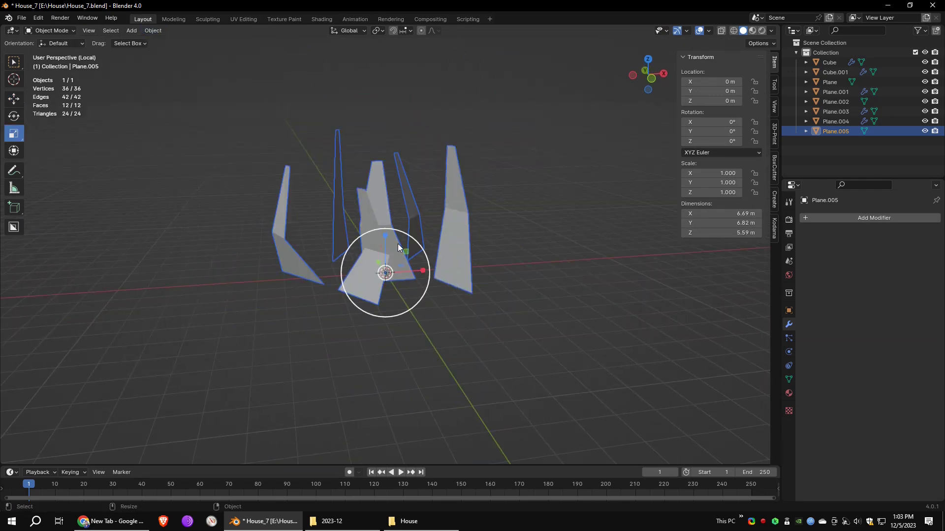
key("s")
left_click(375, 323)
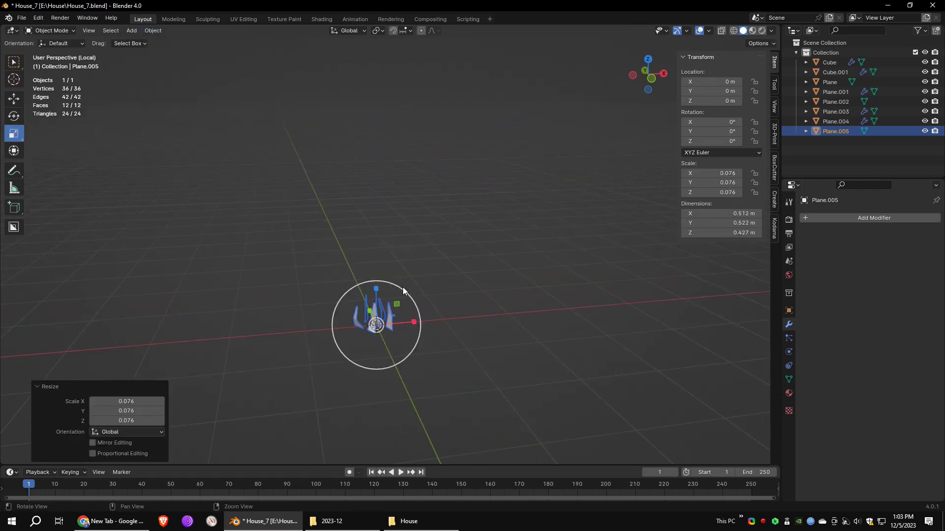
Step: Exit Local View to bring back the full scene, with the Move tool active for the grass clump
key("KP_Decimal")
key("Return")
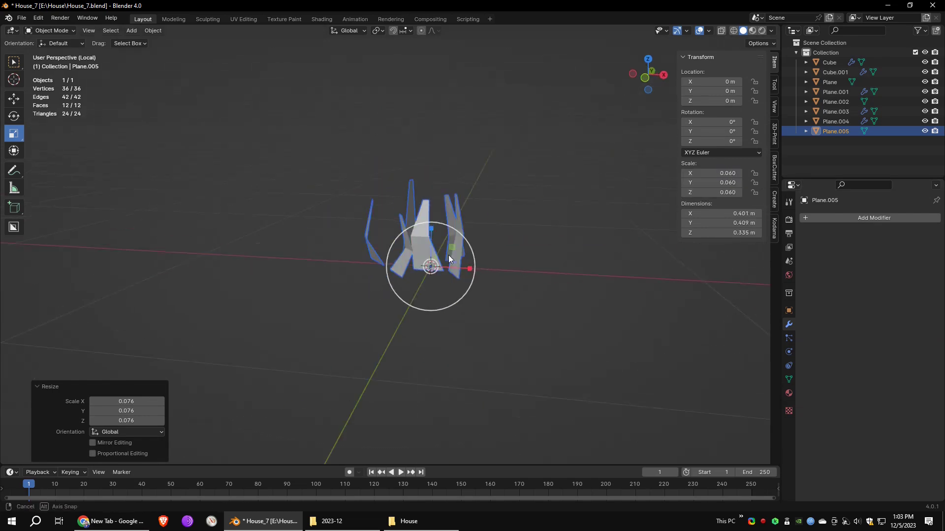
key("shift+space")
key("g")
left_click(88, 30)
mouse_move(116, 124)
left_click(237, 123)
Step: Isolate the grass clump together with the lawn and the paved path in Local View
middle_click_drag(406, 151, 391, 217)
key("shift+z")
middle_click_drag(266, 317, 304, 251, "shift")
left_click(328, 252, "shift")
left_click(328, 252, "shift")
left_click(89, 30)
mouse_move(123, 125)
left_click(235, 124)
Step: Move the grass clump down and along Y to about -3.2 m so it reaches the ground surface, using solid shading
scroll(361, 147, "up", 4)
left_click(365, 162)
left_click_drag(361, 133, 361, 222)
middle_click_drag(362, 222, 319, 220)
scroll(318, 246, "up", 6)
left_click(743, 31)
left_click_drag(400, 212, 506, 295)
scroll(492, 246, "up", 5)
left_click_drag(490, 231, 493, 195)
left_click_drag(456, 224, 447, 222)
middle_click_drag(473, 246, 443, 276)
left_click_drag(433, 279, 433, 270)
middle_click_drag(472, 315, 510, 282)
Step: Nudge the clump's mesh upward and sideways relative to its origin in Edit Mode
key("Tab")
left_click_drag(412, 281, 413, 262)
middle_click_drag(472, 275, 408, 274)
left_click_drag(441, 261, 450, 262)
key("Tab")
Step: Scale the grass clump down to about 0.010 and adjust its height to about -2.02 m on Z
middle_click_drag(457, 275, 462, 323)
left_click(447, 258)
key("s")
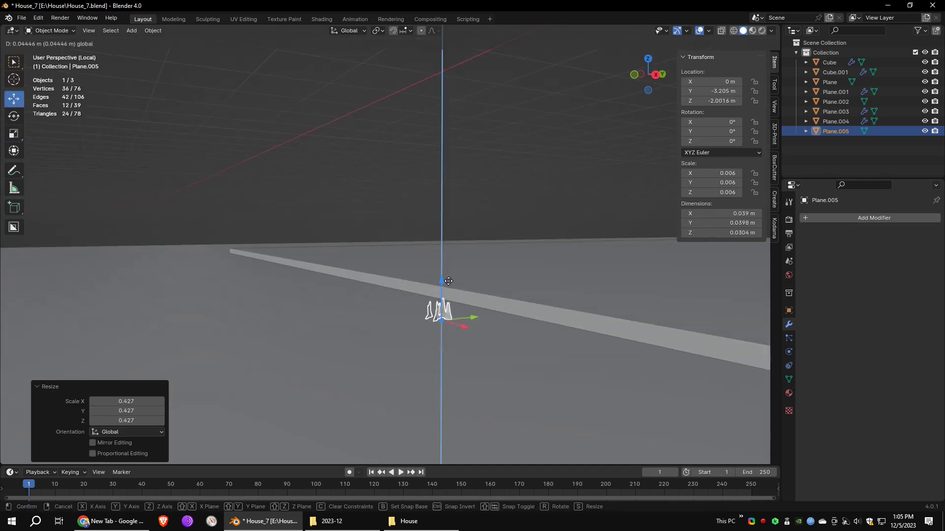
left_click_drag(471, 281, 477, 274)
middle_click_drag(477, 277, 467, 274)
left_click_drag(465, 280, 471, 274)
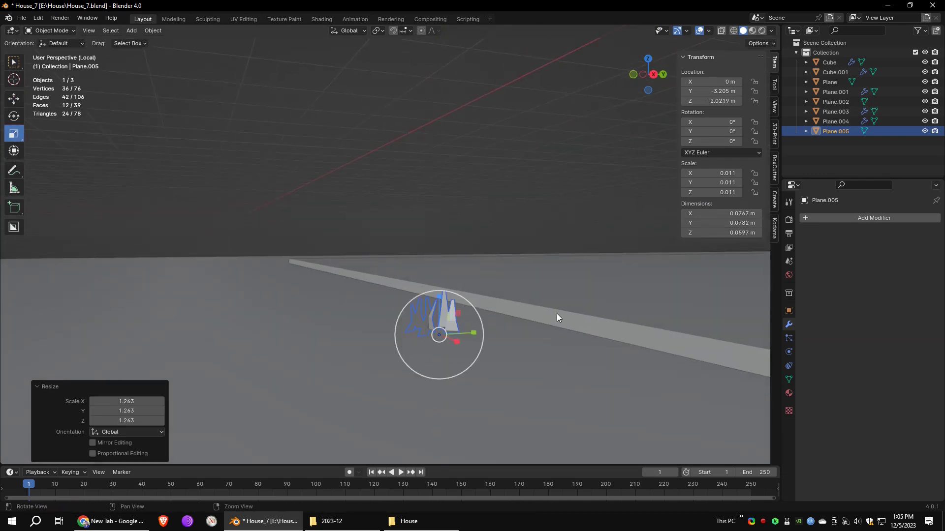
left_click_drag(556, 314, 520, 297, "alt")
left_click_drag(471, 317, 464, 319)
Step: Apply the scale of the grass clump
left_click(16, 97)
left_click_drag(445, 251, 540, 274, "alt")
left_click(153, 30)
mouse_move(170, 81)
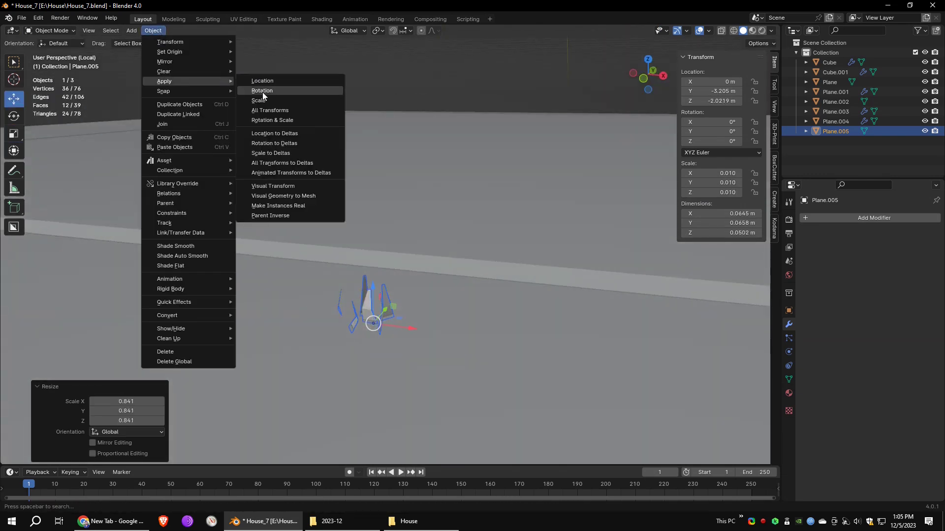
left_click(258, 101)
scroll(316, 219, "down", 2)
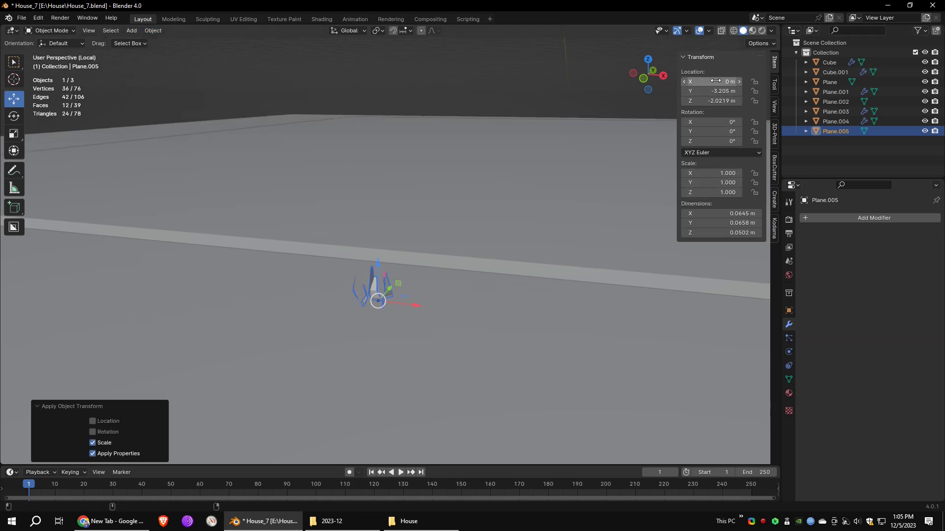
Step: Add a Hair particle system to the lawn plane
scroll(539, 152, "down", 5)
mouse_move(538, 152)
left_mouse_down("alt")
mouse_move(458, 121)
mouse_move(407, 140)
mouse_move(531, 161)
left_mouse_up("alt")
scroll(531, 161, "down", 2)
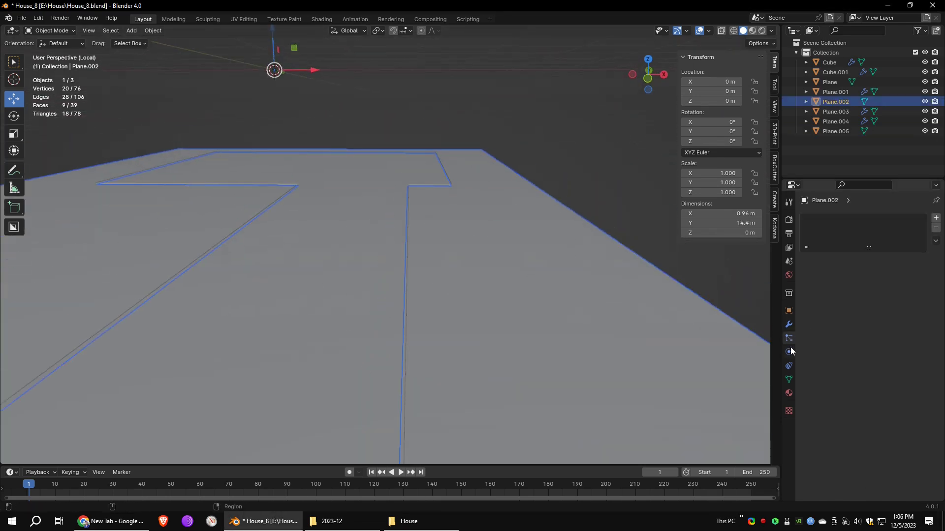
left_click(789, 352)
left_click(789, 338)
left_click(936, 218)
left_click(897, 271)
scroll(436, 199, "down", 5)
scroll(470, 221, "up", 2)
scroll(472, 207, "up", 3)
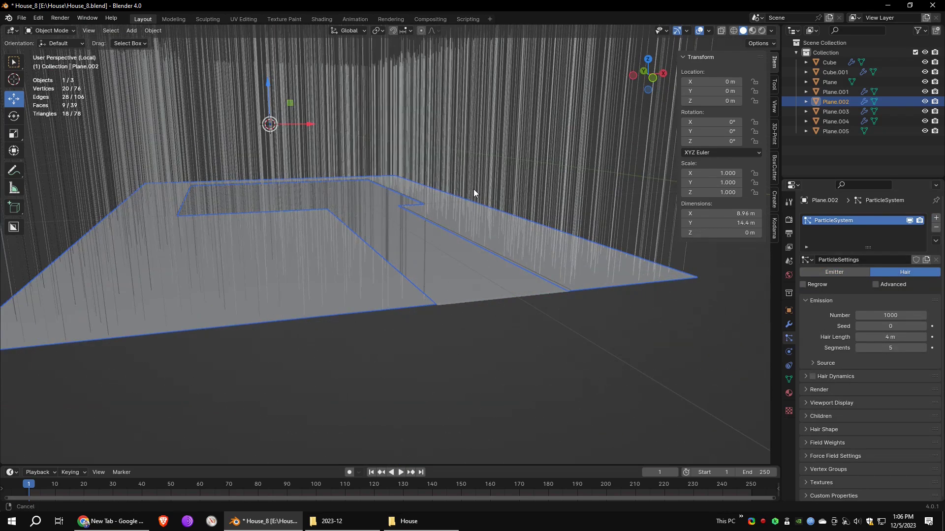
Step: Render the lawn's hair particles as Object, with the grass clump Plane.005 as the instance object
left_click(921, 391)
scroll(923, 396, "down", 3)
left_click(876, 347)
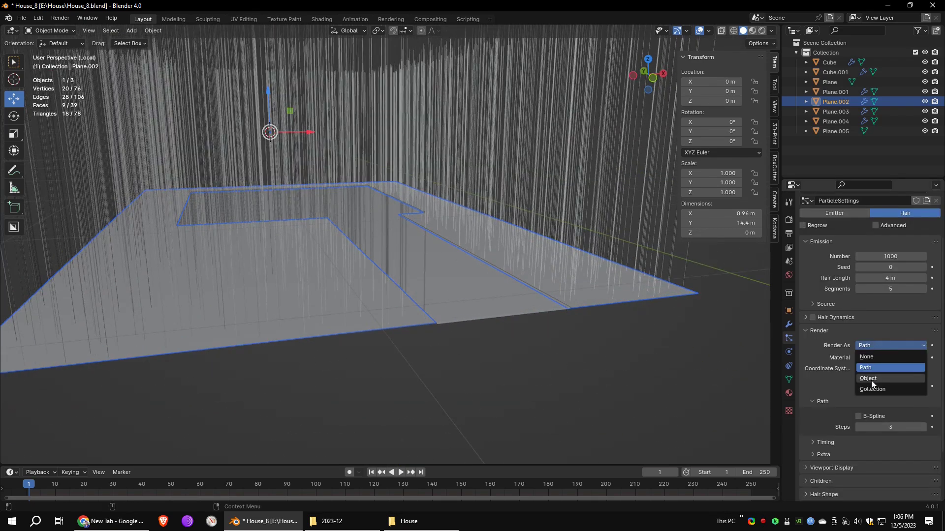
left_click(871, 380)
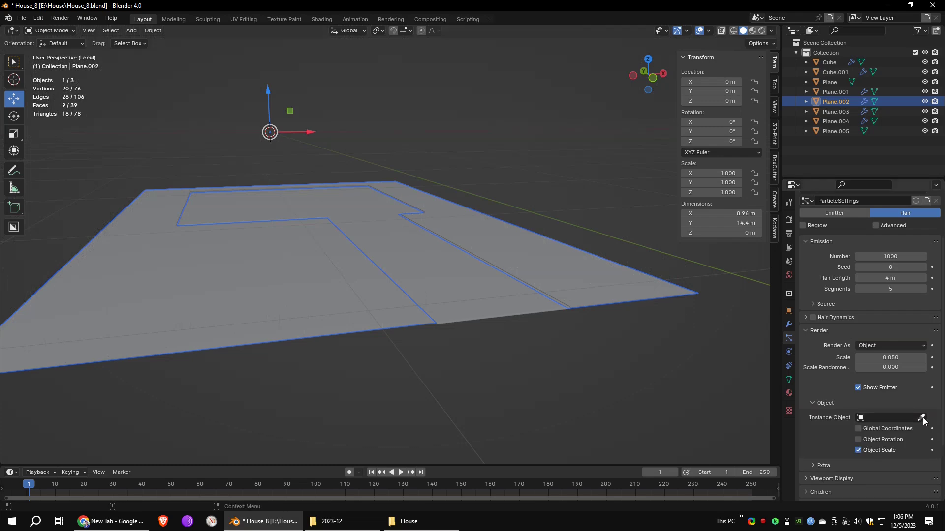
key("Escape")
middle_click_drag(270, 74, 450, 163)
left_click(435, 137)
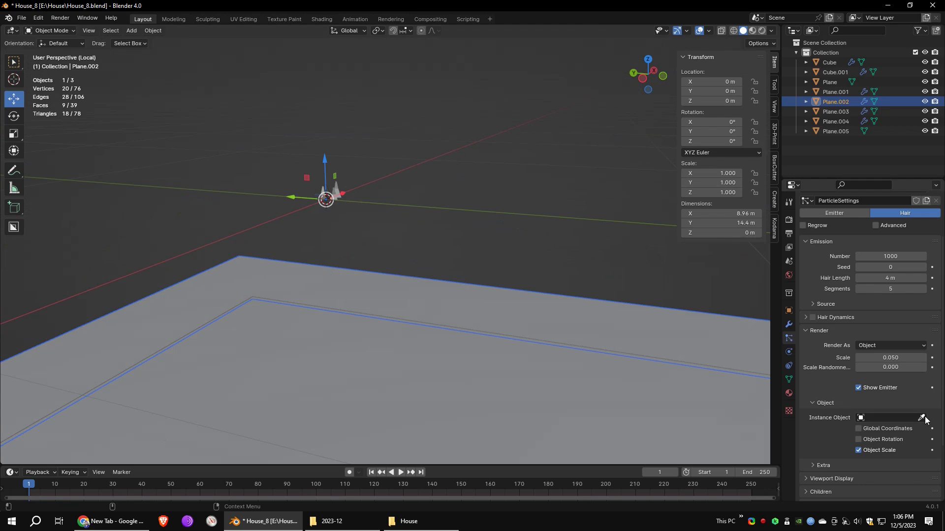
left_click(341, 185)
Step: Turn on the Advanced hair options and enable particle rotation with Global X as the orientation axis
middle_click_drag(564, 236, 350, 232)
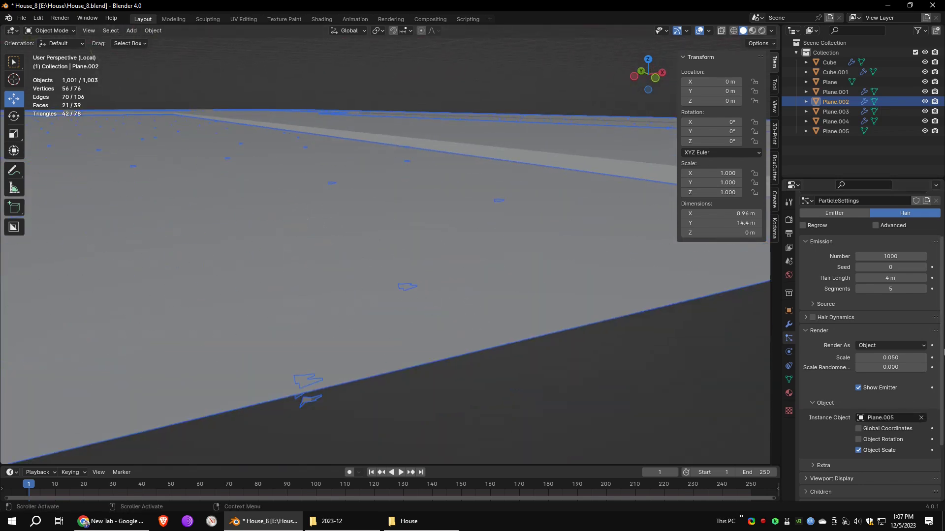
left_click_drag(935, 343, 944, 409)
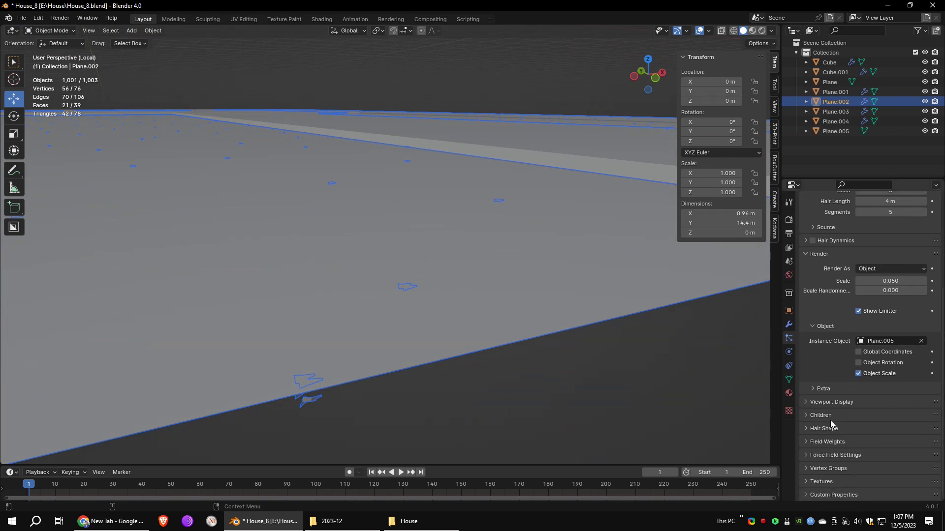
scroll(808, 284, "up", 5)
left_click(876, 247)
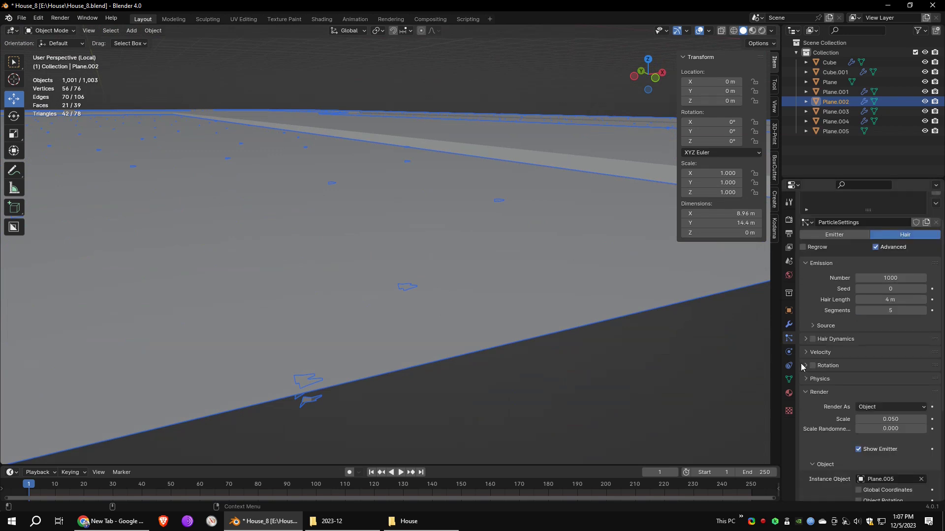
left_click(868, 379)
left_click(880, 437)
middle_click_drag(589, 323, 391, 305)
scroll(391, 305, "down", 5)
Step: Shift the original grass clump vertically in side view and apply its location
middle_click_drag(315, 220, 476, 346, "shift")
left_click(343, 251)
key("KP_Decimal")
key("KP_3")
scroll(442, 317, "up", 2)
left_click_drag(414, 286, 416, 305)
left_click(153, 30)
mouse_move(172, 84)
left_click(259, 80)
scroll(568, 228, "down", 3)
mouse_move(569, 228)
middle_mouse_down()
mouse_move(556, 282)
mouse_move(557, 173)
mouse_move(611, 167)
middle_mouse_up()
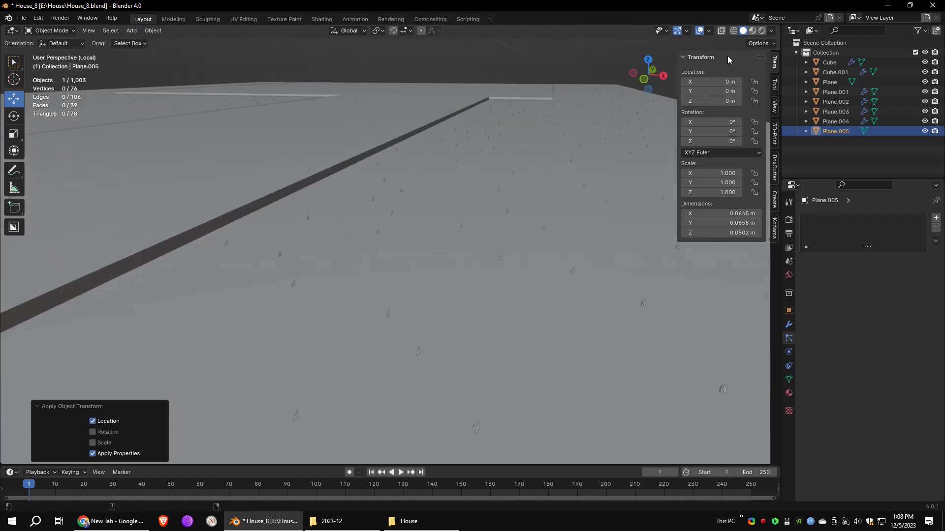
Step: Preview the scene in rendered shading, set the lawn's hair number to 100 and give it interpolated children with a display amount of 100
left_click(762, 30)
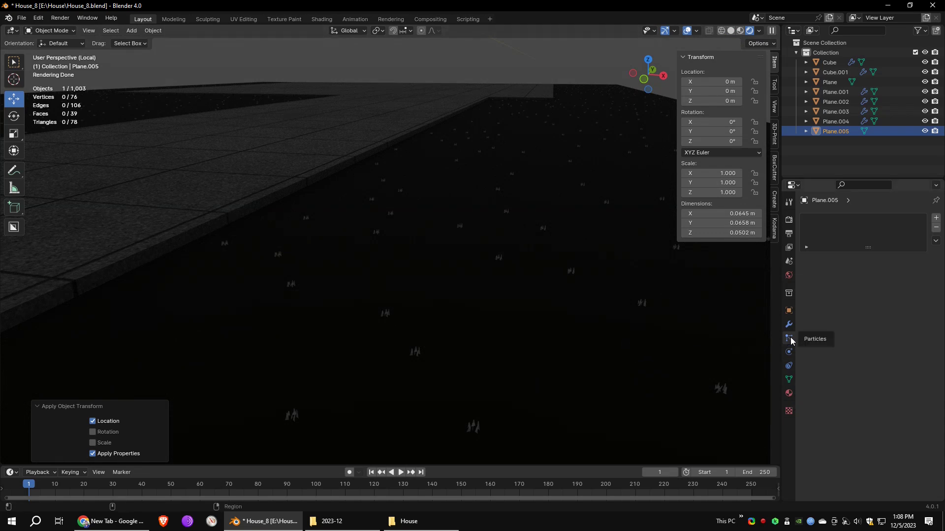
left_click(553, 186)
scroll(943, 307, "down", 1)
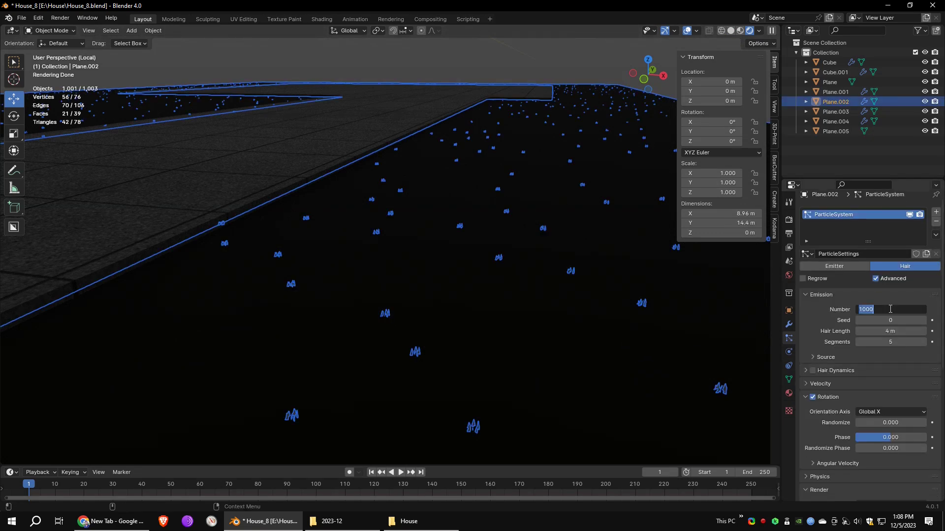
left_click(888, 156)
scroll(881, 315, "down", 12)
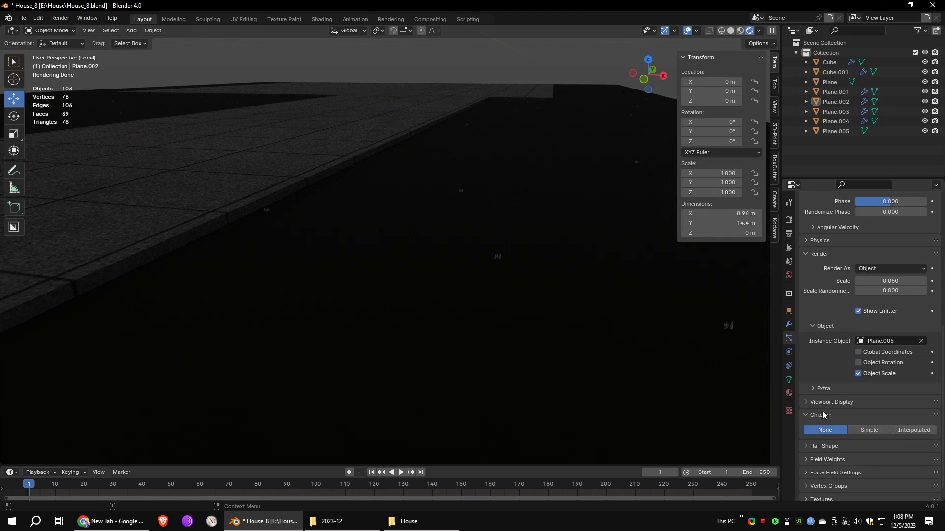
double_click(891, 442)
scroll(866, 271, "up", 9)
Step: Raise the lawn's hair particle number to 500 and finally to 1000
double_click(898, 291)
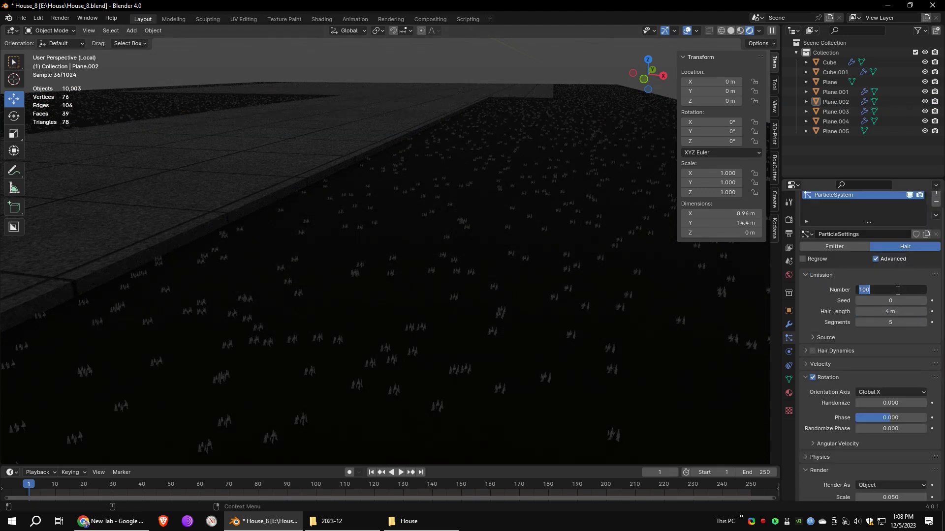
type("500")
key("Return")
scroll(566, 207, "down", 5)
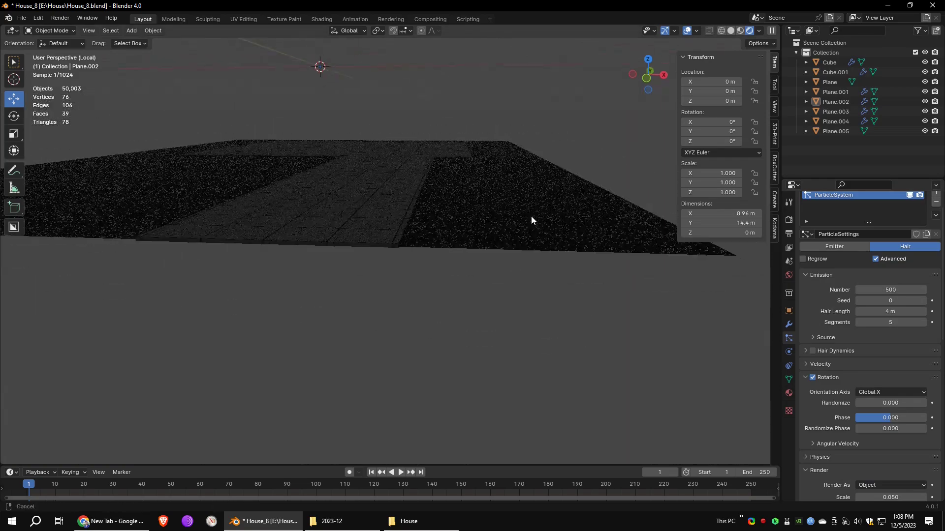
double_click(880, 290)
type("1000")
key("Return")
scroll(555, 246, "up", 5)
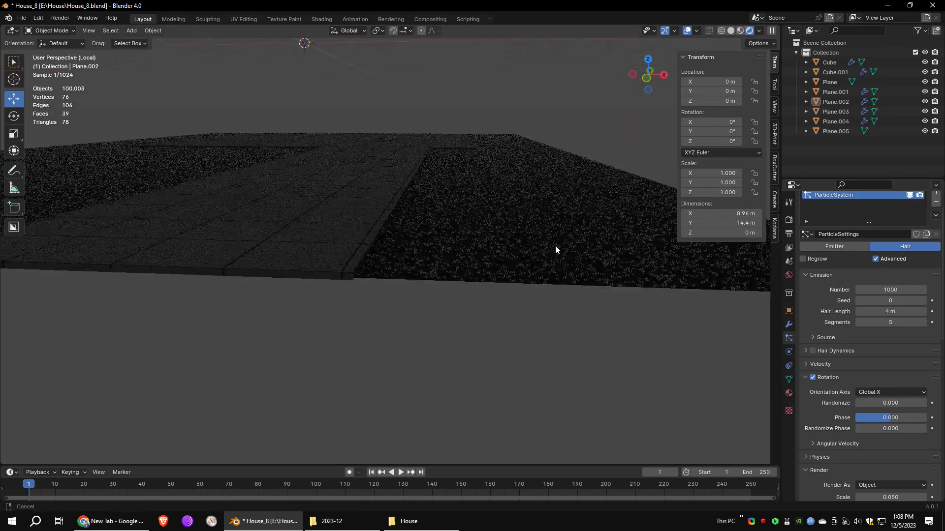
scroll(866, 320, "down", 12)
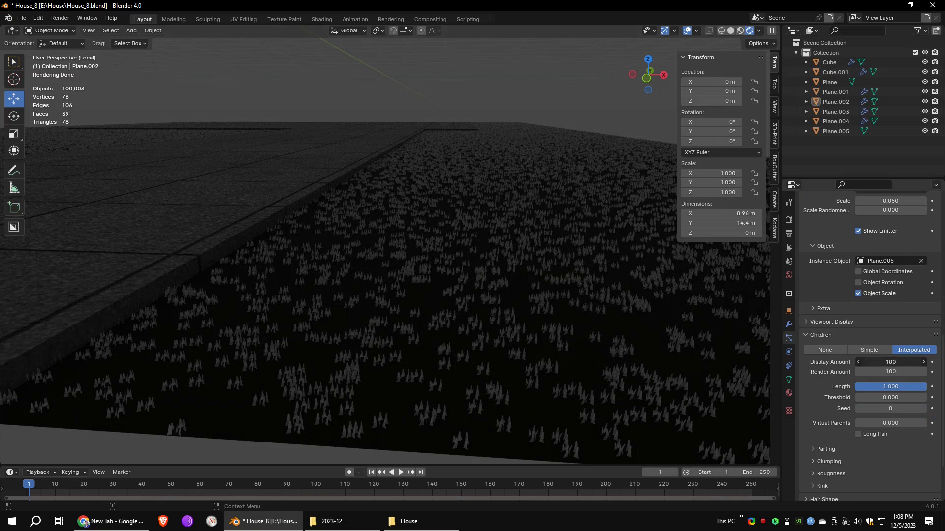
Step: Set the hair children's display amount to 10 and their render amount to 300
left_click(720, 31)
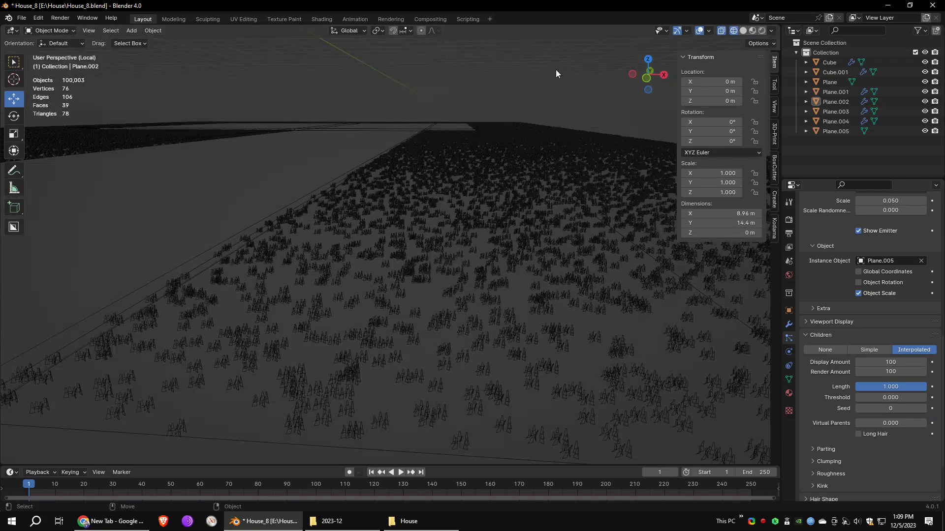
left_click(482, 348)
type("10")
key("Return")
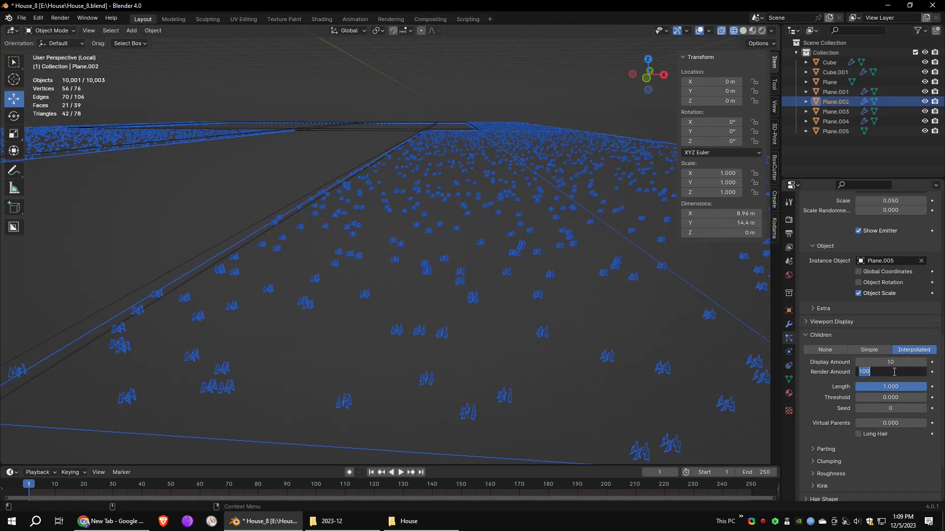
left_click(516, 94)
mouse_move(426, 158)
middle_mouse_down()
mouse_move(444, 179)
mouse_move(412, 217)
mouse_move(588, 127)
mouse_move(589, 111)
middle_mouse_up()
Step: Show the scene in material preview and create a new material for the grass clump
left_click(752, 31)
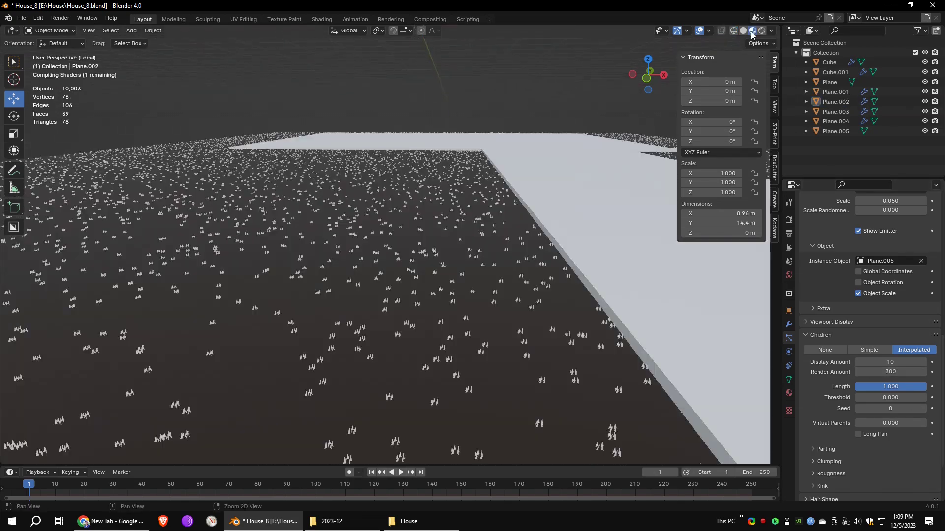
middle_click_drag(517, 144, 519, 207, "shift")
left_click(422, 88)
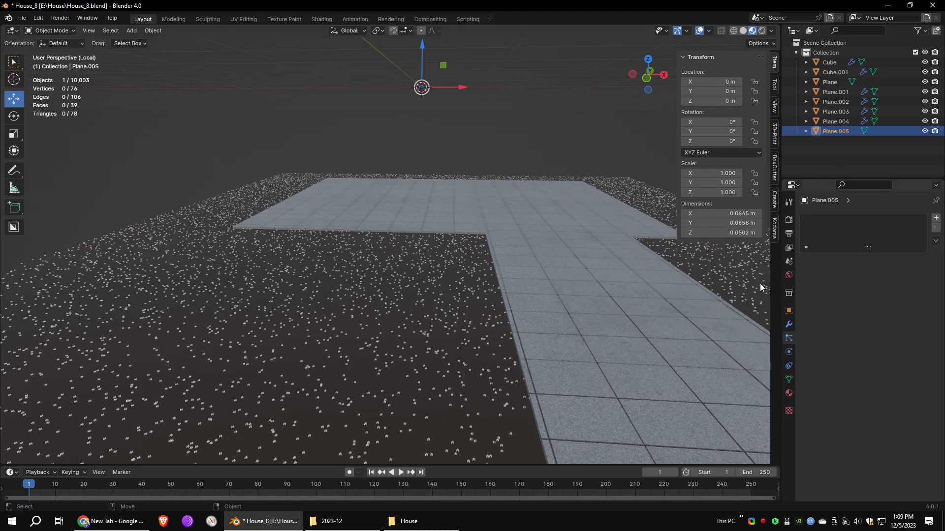
left_click(788, 393)
scroll(518, 232, "up", 5)
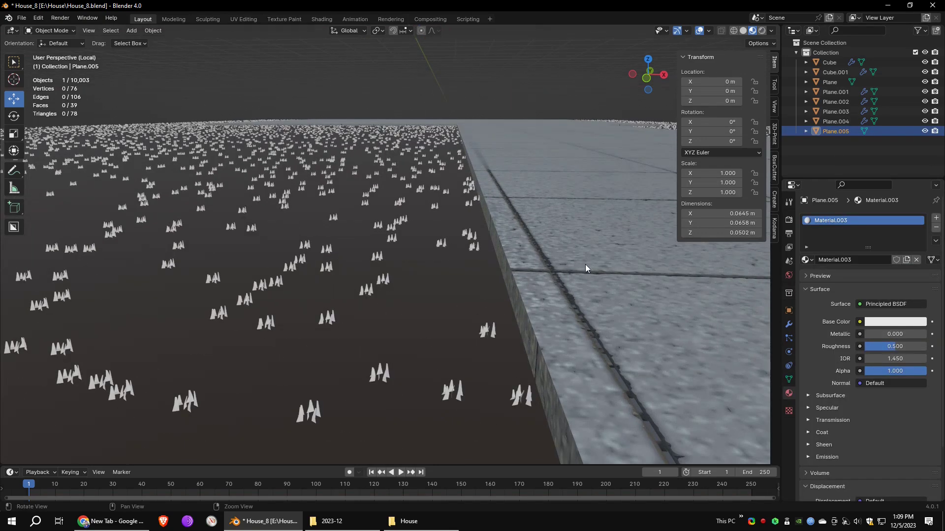
middle_click_drag(495, 118, 424, 167, "alt")
middle_click_drag(480, 136, 464, 323)
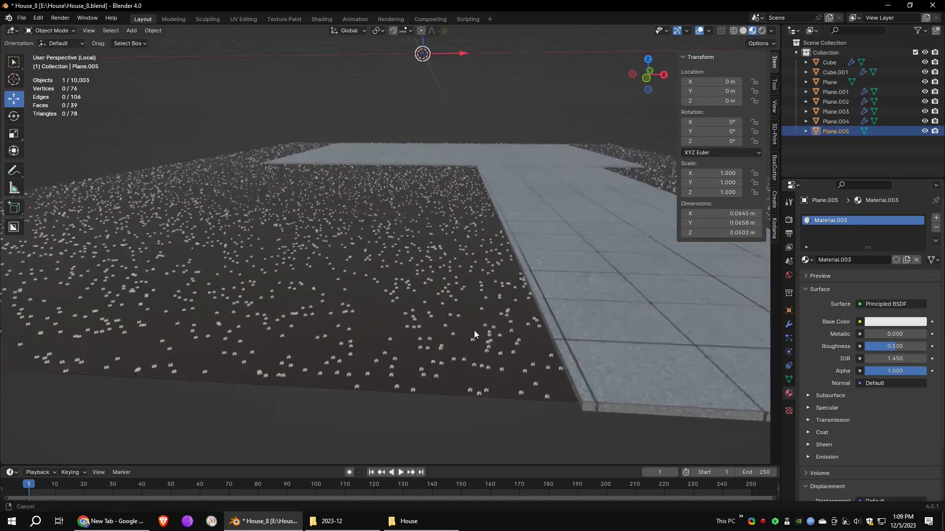
Step: Change the grass material's base color to dark green in the Shading workspace
left_click(321, 19)
middle_click_drag(512, 192, 525, 167, "shift")
scroll(525, 167, "up", 1)
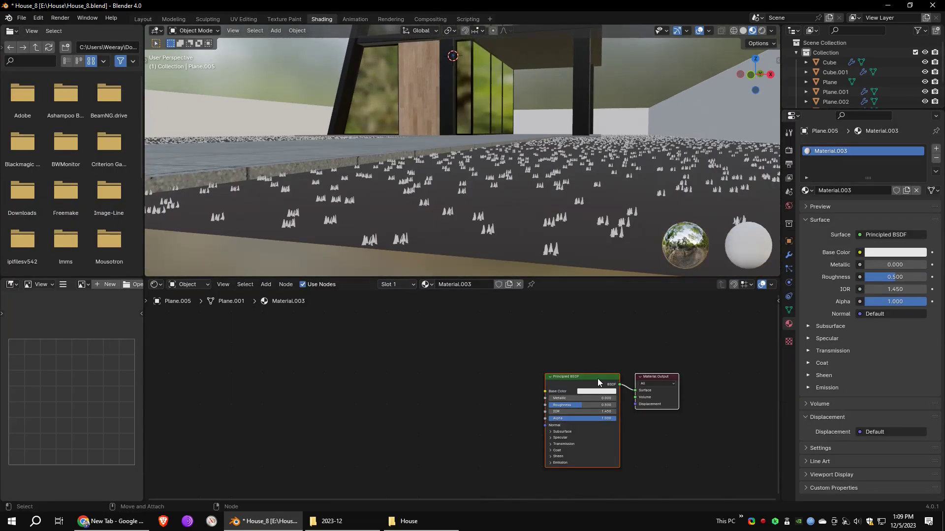
left_click_drag(591, 319, 580, 322)
left_click_drag(640, 299, 640, 331)
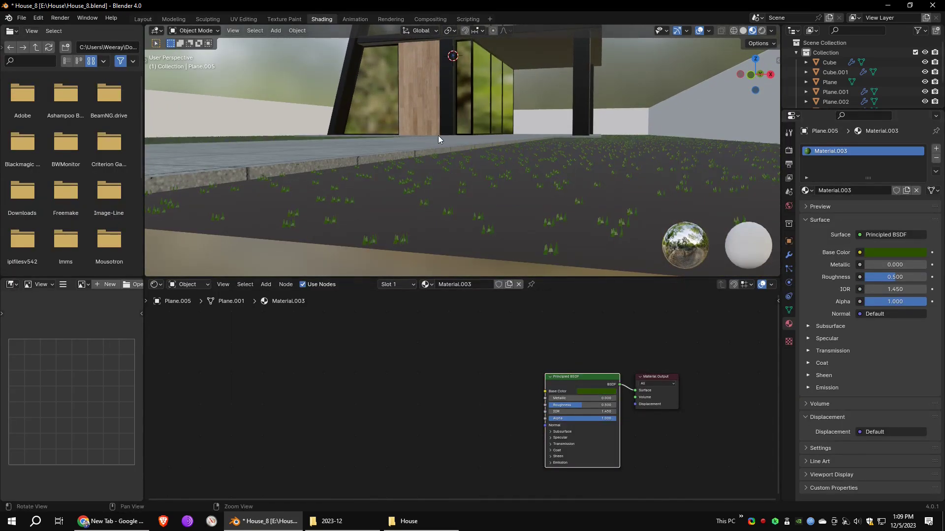
Step: Apply smooth shading to the grass clump
scroll(438, 135, "up", 3)
left_click(291, 30)
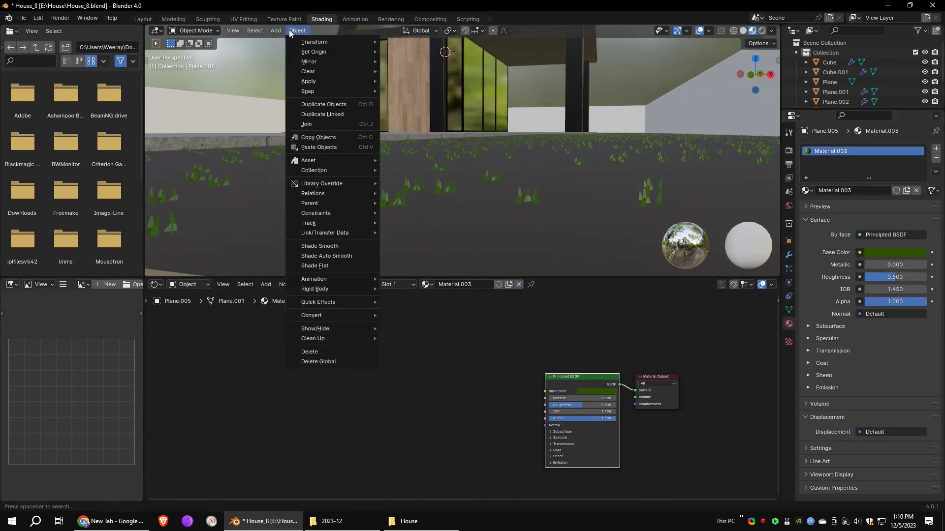
left_click(333, 246)
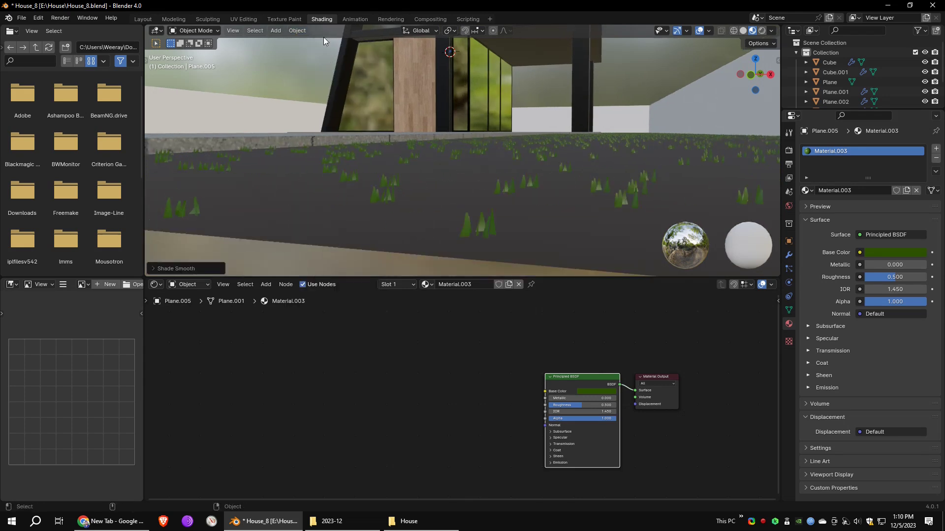
Step: Insert an Add Shader node between the Principled BSDF and Material Output, and connect a new Translucent BSDF to its second input
middle_click_drag(583, 377, 453, 351)
mouse_move(290, 339)
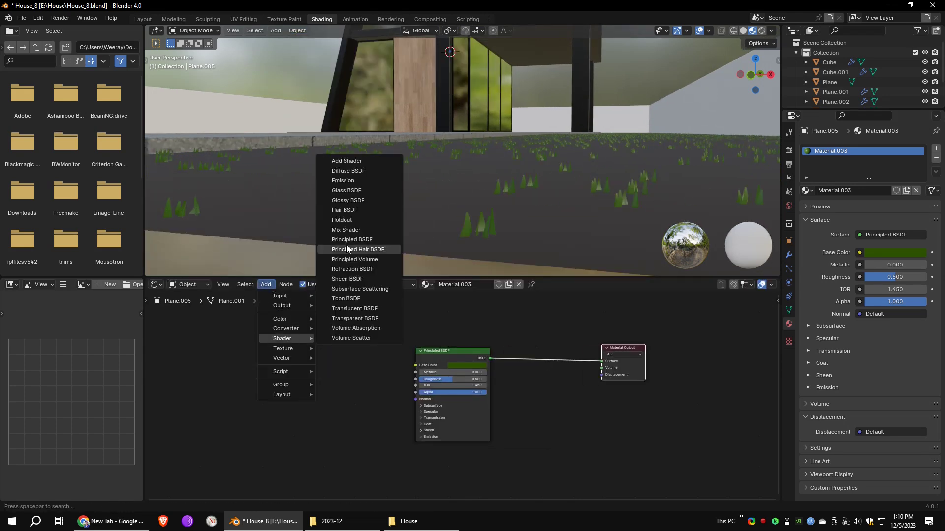
left_click(347, 161)
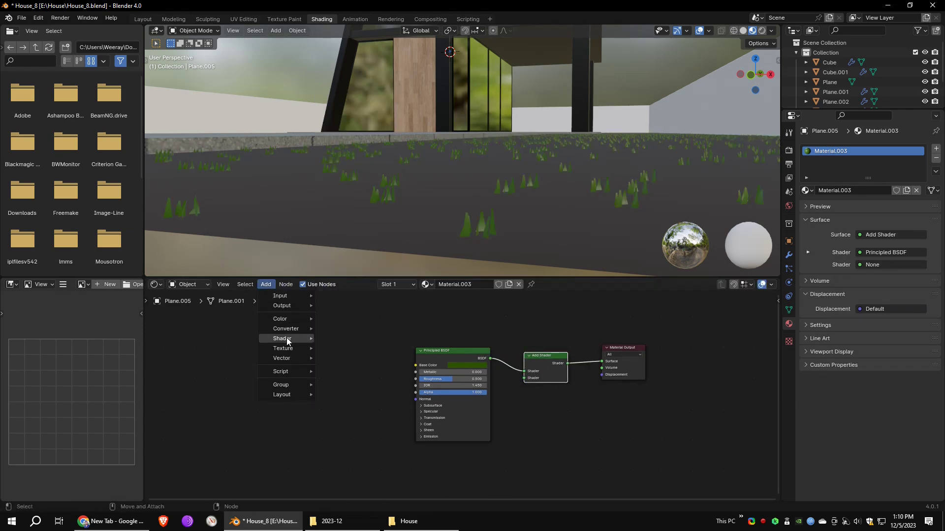
mouse_move(286, 338)
left_click(354, 309)
left_click(449, 453)
left_click_drag(489, 463, 529, 401)
Step: Set the Translucent BSDF color to green and darken the green base color of the Principled BSDF
left_click(482, 471)
left_click(476, 397)
left_click(469, 365)
left_click_drag(510, 304, 510, 315)
Step: Set the roughness of the grass material's Principled BSDF to 0.268
middle_click_drag(344, 128, 423, 123)
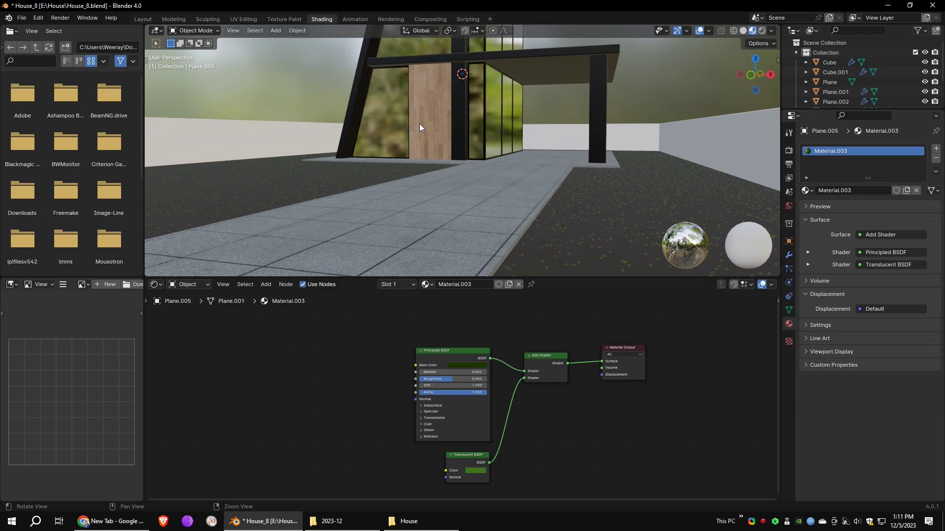
scroll(443, 383, "up", 2)
left_click_drag(445, 374, 428, 373)
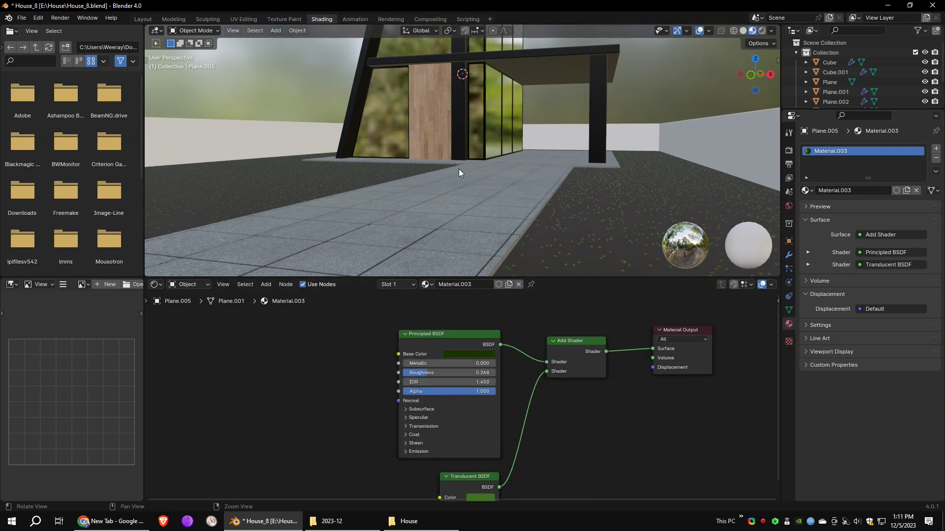
Step: Return to the Layout workspace and exit local view so the whole house scene is displayed
middle_click_drag(458, 172, 479, 43)
left_click(144, 19)
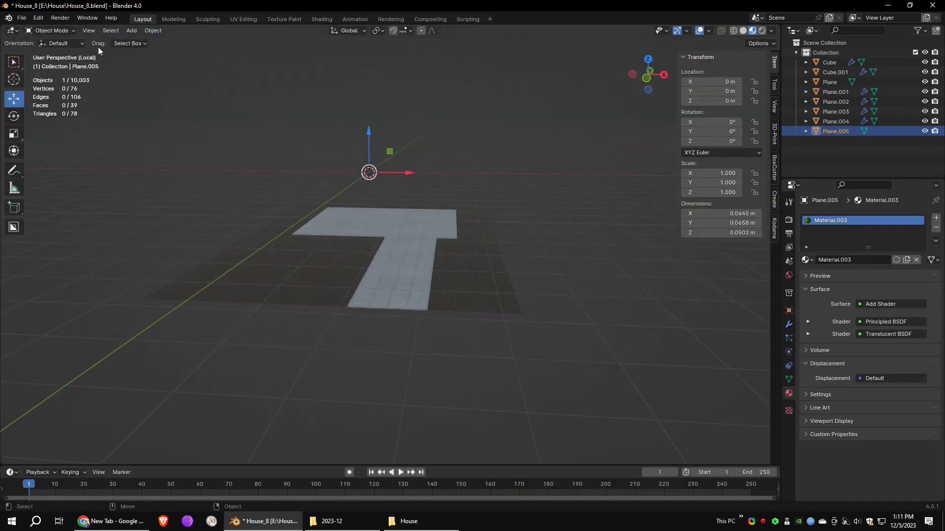
left_click(89, 31)
left_click(239, 125)
left_click_drag(548, 297, 442, 276, "alt")
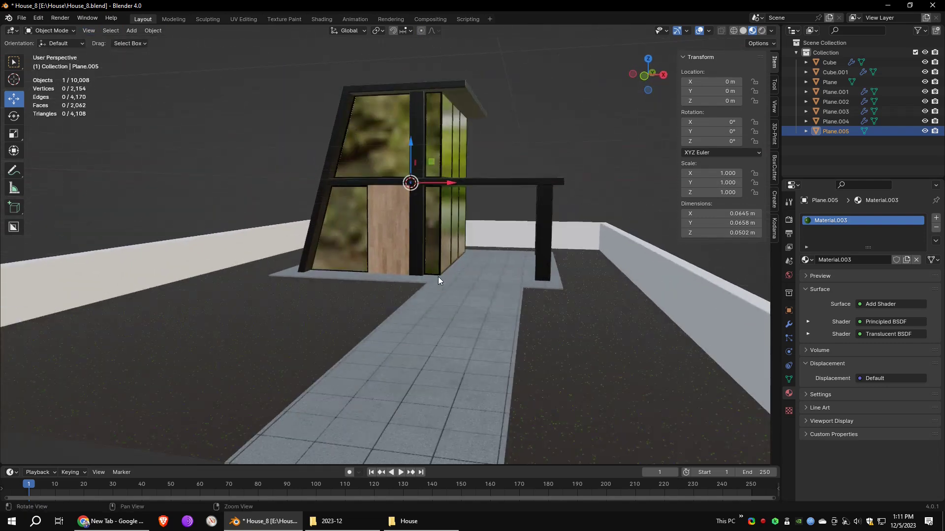
Step: Select the black house frame and apply smooth shading to it
scroll(442, 280, "up", 1)
left_click(486, 299)
scroll(477, 300, "up", 3)
scroll(301, 299, "up", 8)
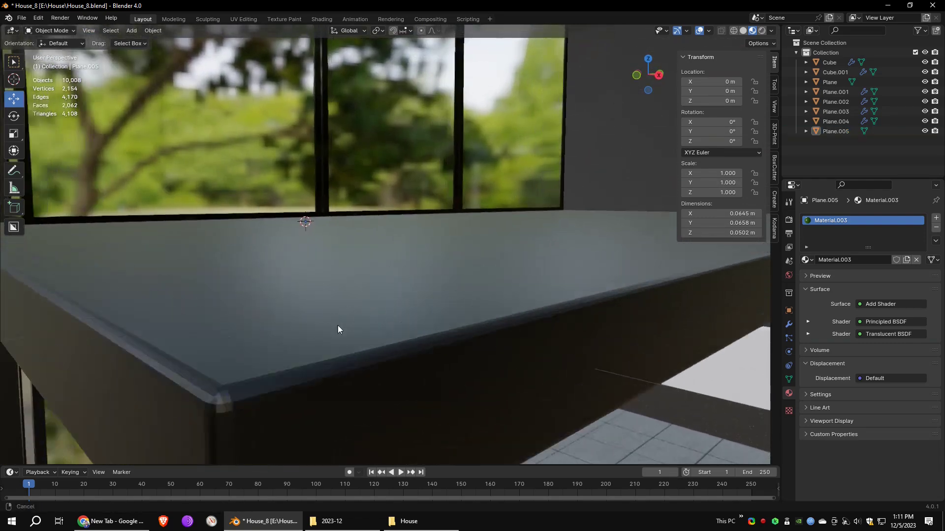
left_click(221, 401)
scroll(221, 400, "down", 4)
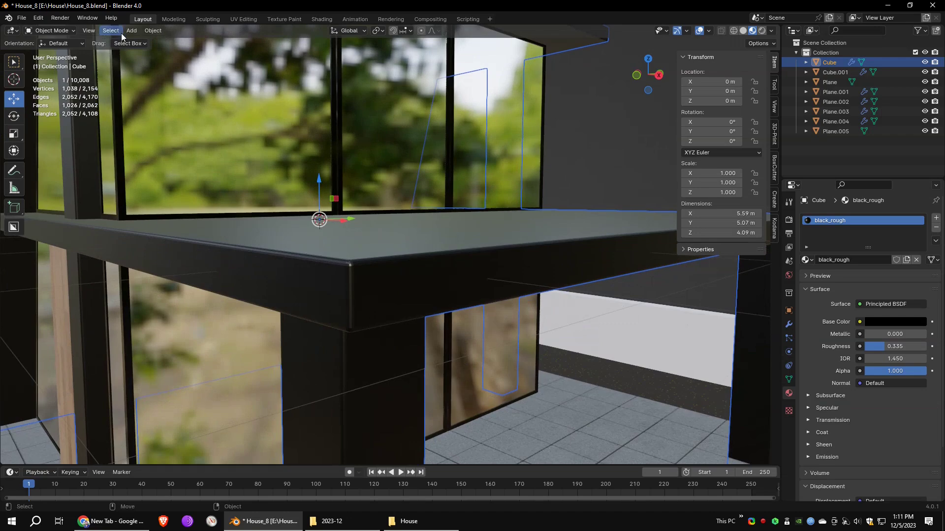
left_click(153, 30)
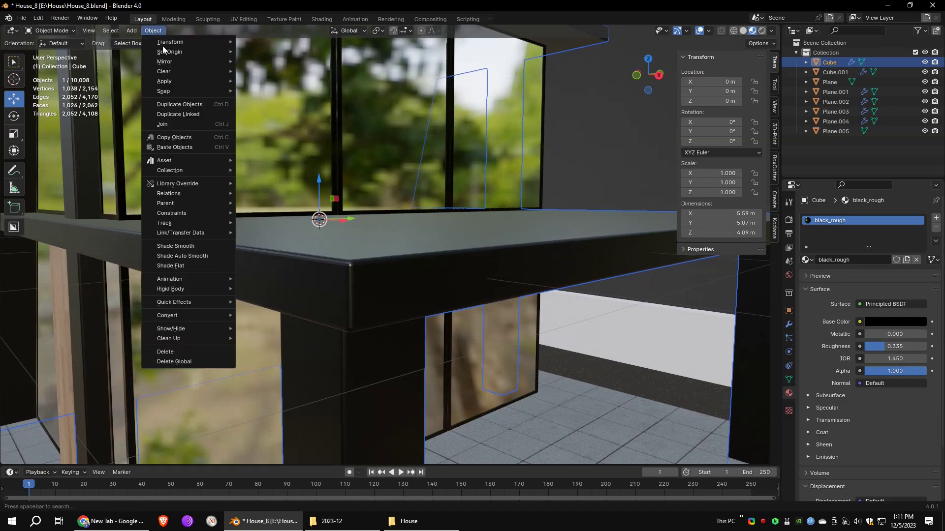
left_click(178, 246)
Step: Add a Weighted Normal modifier with Keep Sharp to the house frame and enable Auto Smooth for its normals
middle_click_drag(268, 228, 636, 287)
left_click(788, 324)
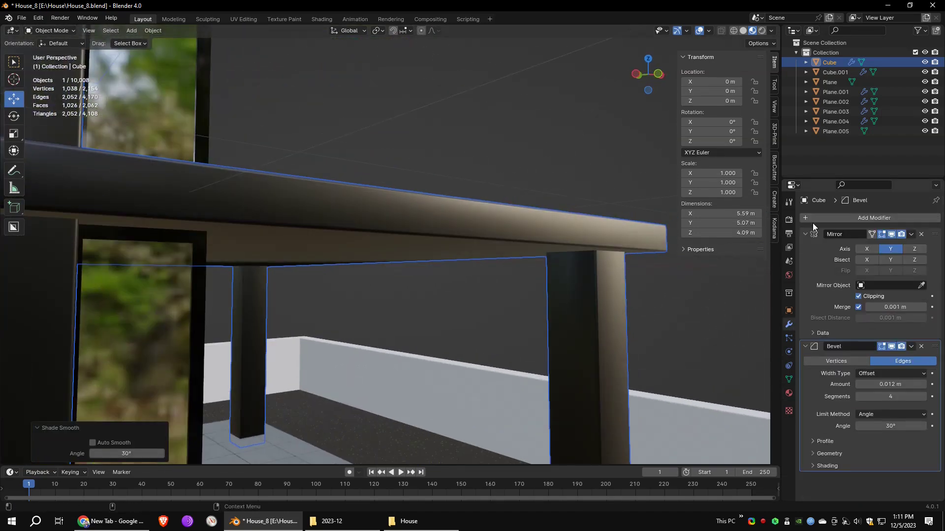
left_click(811, 217)
mouse_move(813, 207)
left_click(866, 248)
scroll(866, 248, "down", 4)
left_click(858, 458)
left_click(788, 379)
left_click(858, 422)
Step: Select the perimeter wall and apply smooth shading to it
left_click_drag(583, 299, 426, 256, "alt")
scroll(584, 356, "down", 7)
left_click(426, 256)
scroll(426, 257, "up", 2)
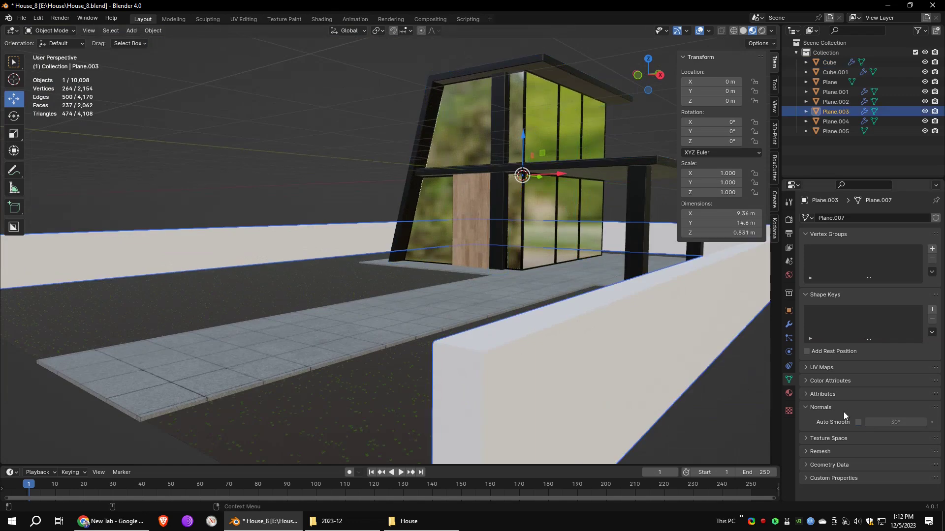
left_click(152, 31)
left_click(157, 245)
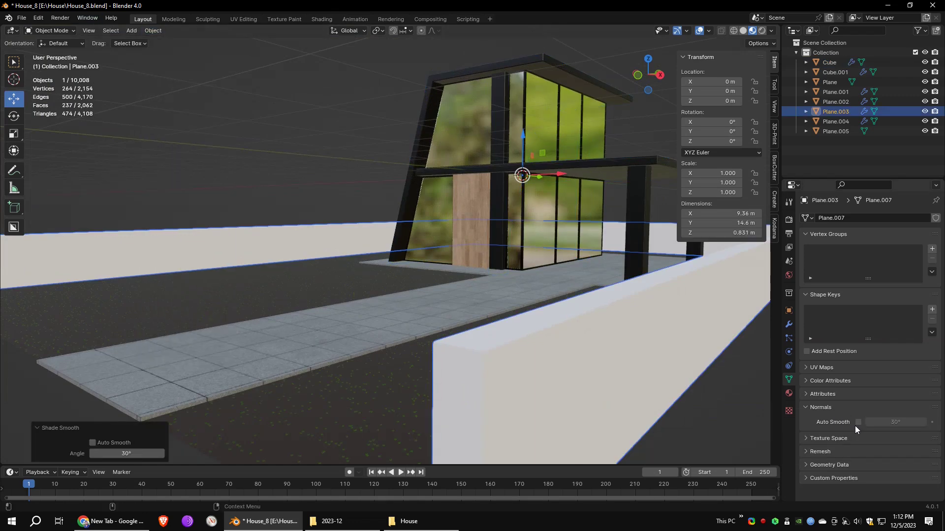
Step: Add a Weighted Normal modifier to the perimeter wall and enable Keep Sharp
left_click(788, 325)
left_click(812, 218)
mouse_move(804, 211)
left_click(879, 254)
left_click(858, 419)
middle_click_drag(526, 291, 478, 277)
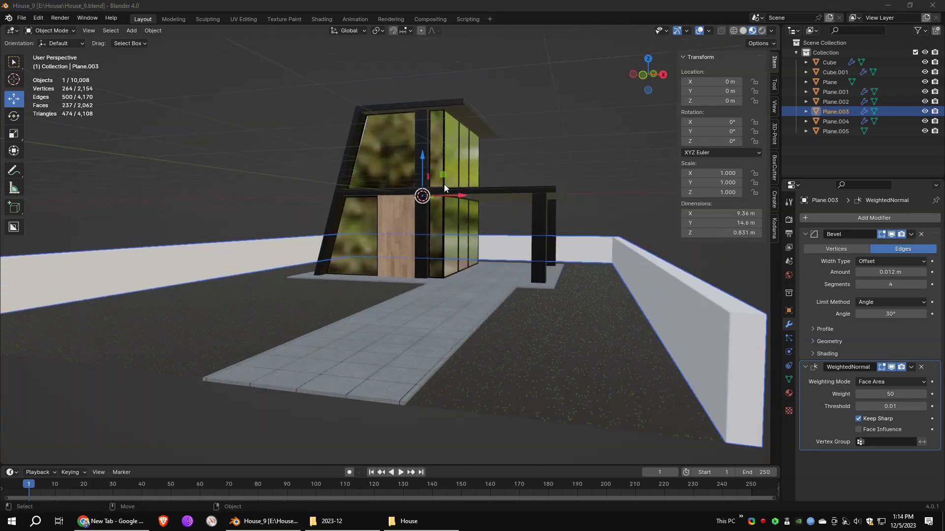
Step: Add a camera to the scene and move it about -6.74 m along Y
middle_click_drag(544, 136, 531, 138)
left_click(146, 32)
mouse_move(113, 30)
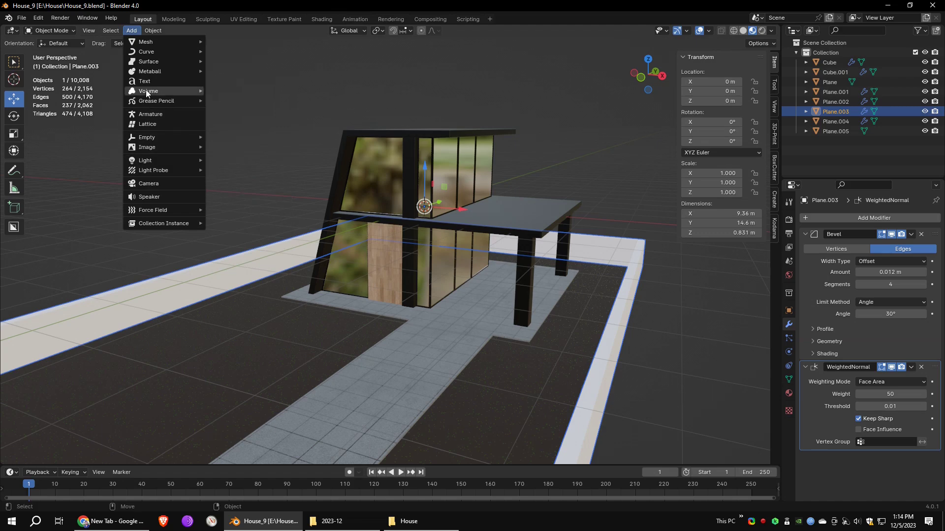
left_click(149, 183)
middle_click_drag(481, 218, 420, 238)
left_click_drag(569, 193, 268, 229)
middle_click_drag(268, 227, 336, 203)
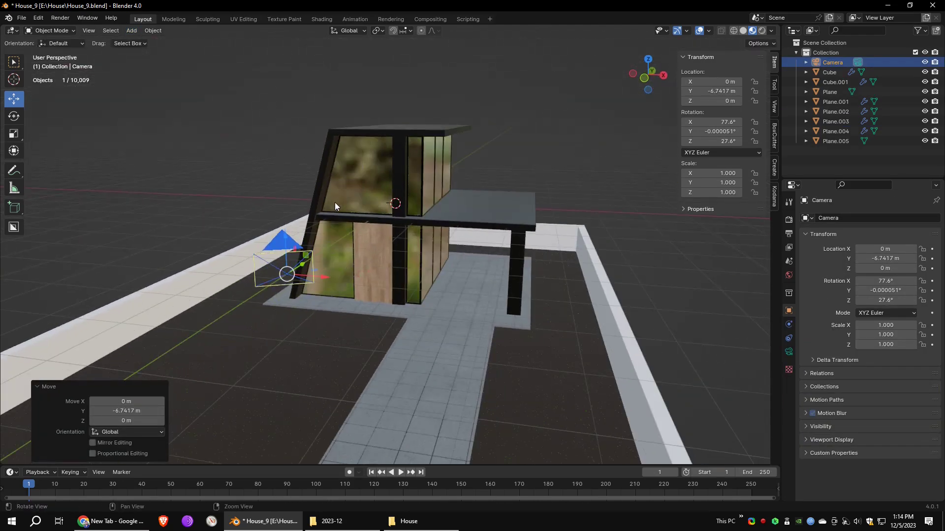
Step: Look through the active camera and frame the house front from about X 4.2, Y -14.5, Z -0.78 m
left_click(89, 30)
mouse_move(189, 147)
left_click(231, 156)
middle_click_drag(418, 231, 375, 266)
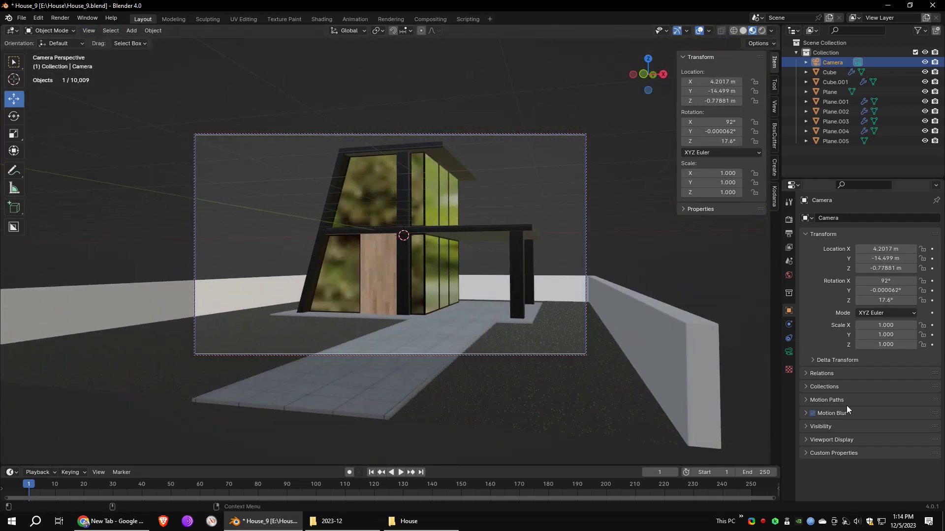
Step: Reframe the camera farther from the house, at about X 4.99, Y -18.19, Z -1.41 m, and save the file
left_click(789, 353)
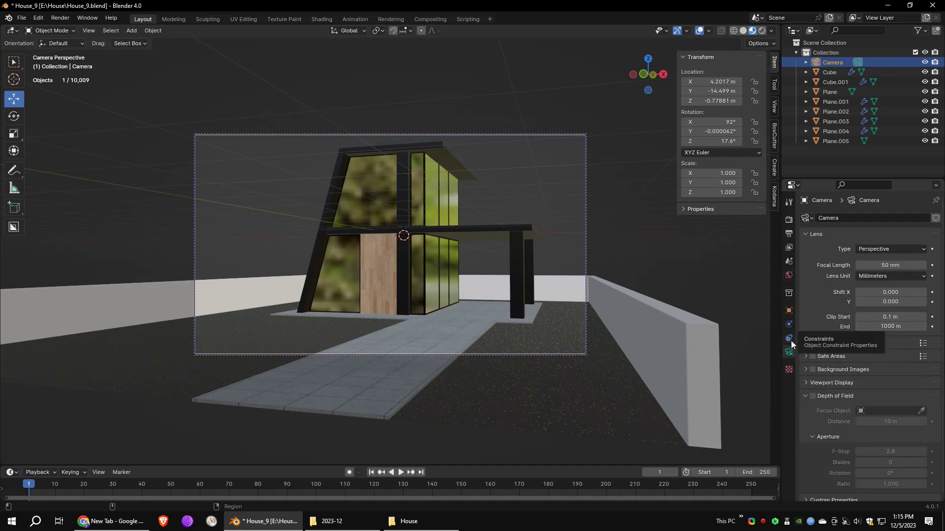
left_click(923, 343)
left_click(889, 277)
middle_click_drag(560, 295, 535, 288, "ctrl")
key("ctrl+s")
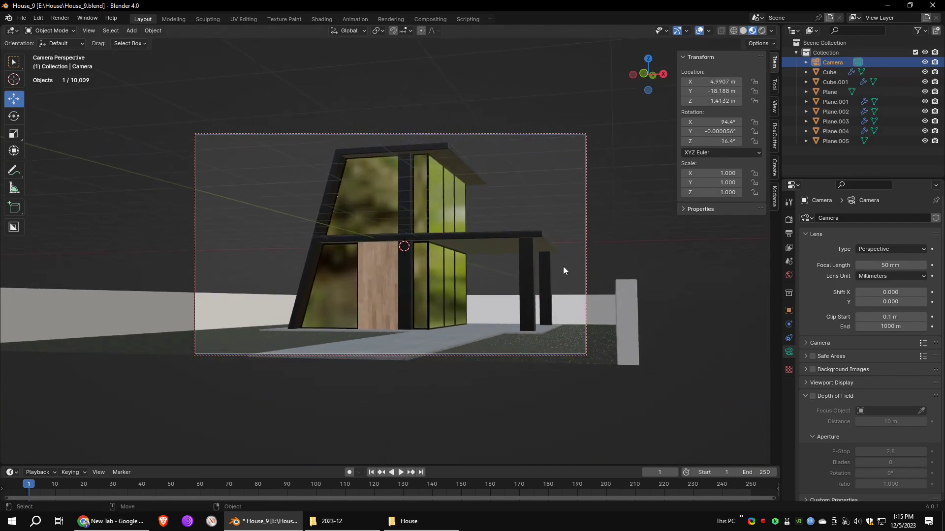
Step: Add an Environment Texture to the world shader, connect it to the Background color, and load gothic_manor_02_4k.hdr
left_click(321, 20)
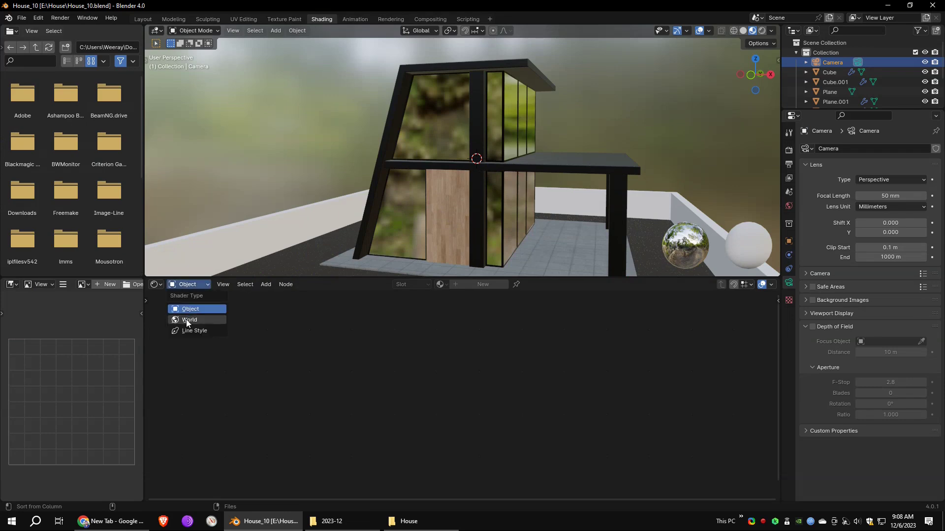
left_click(187, 320)
mouse_move(282, 349)
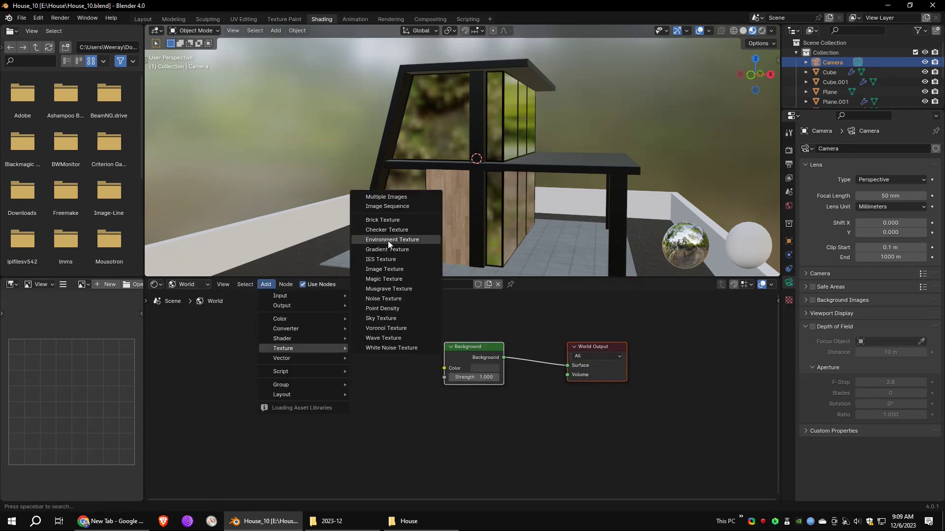
left_click(390, 238)
left_click(417, 362)
left_click_drag(455, 373, 446, 369)
left_click(391, 368)
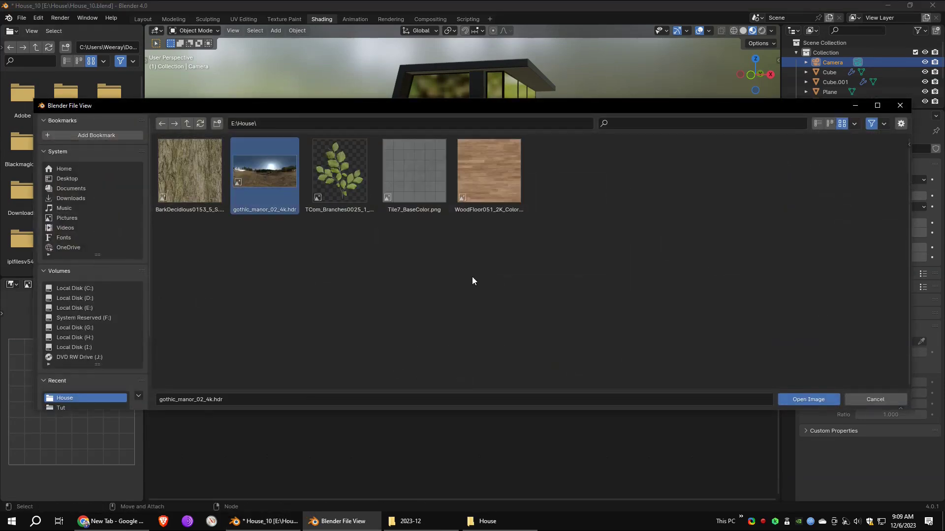
key("Return")
Step: Preview the house and its surroundings in rendered shading with the HDR environment
key("z")
mouse_move(568, 220)
middle_mouse_down()
mouse_move(596, 183)
mouse_move(592, 171)
mouse_move(552, 174)
mouse_move(524, 155)
middle_mouse_up()
scroll(592, 171, "down", 1)
scroll(544, 157, "up", 2)
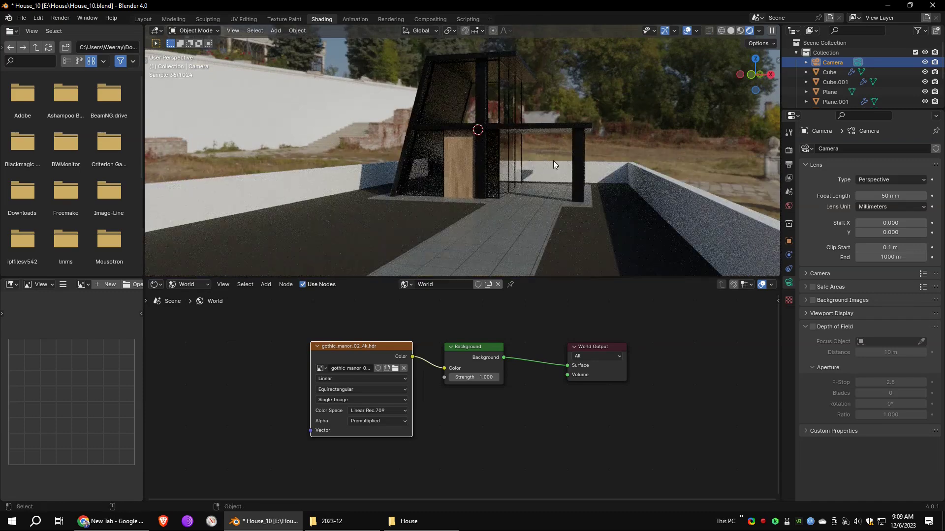
Step: Leave the camera view in the Layout workspace, add a 2 m plane, and display the scene in wireframe
left_click(143, 18)
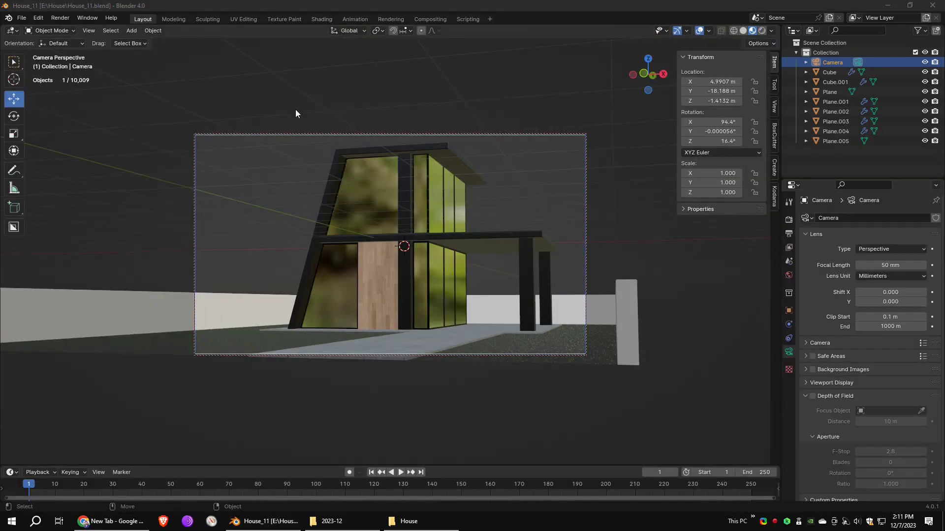
left_click(89, 30)
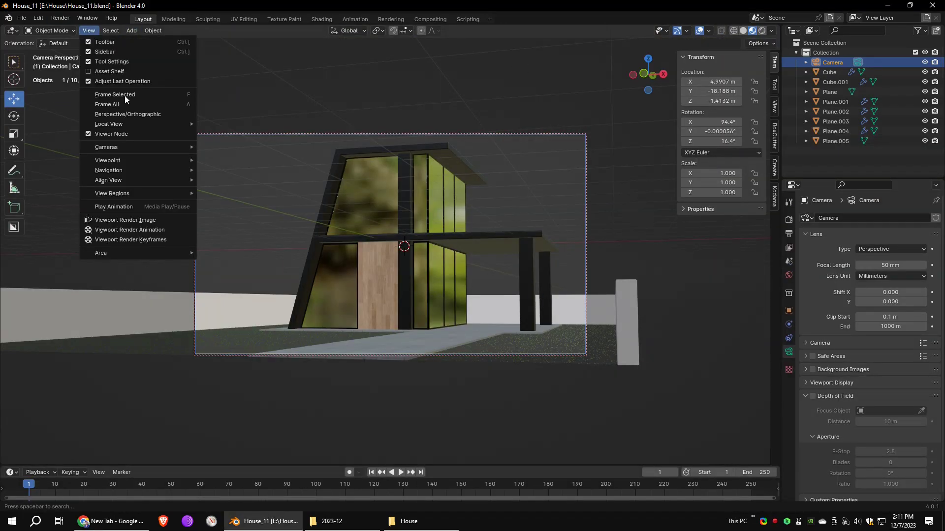
left_click(267, 156)
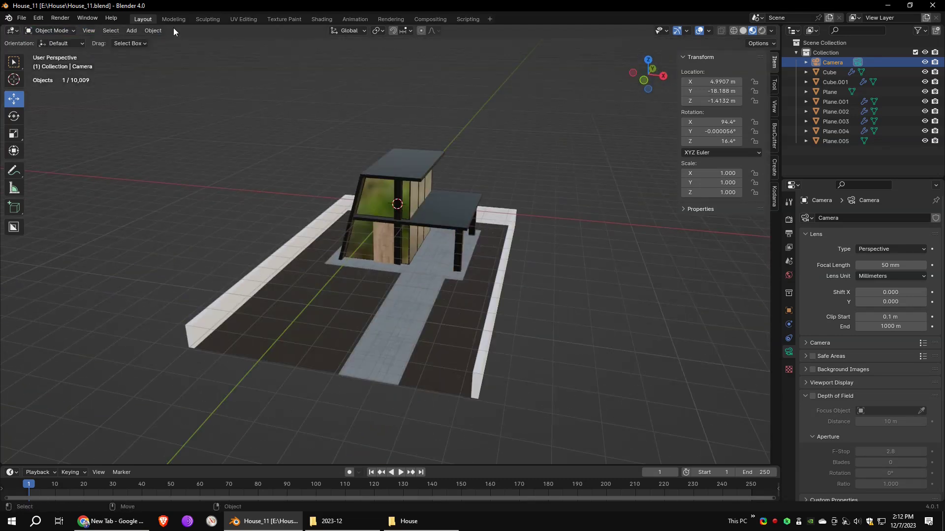
left_click(131, 31)
mouse_move(143, 43)
left_click(224, 42)
middle_click_drag(559, 227, 556, 185)
left_click(734, 30)
Step: Enter Edit Mode on the new plane and lower its mesh about 1.92 m to ground level
middle_click_drag(488, 169, 487, 207)
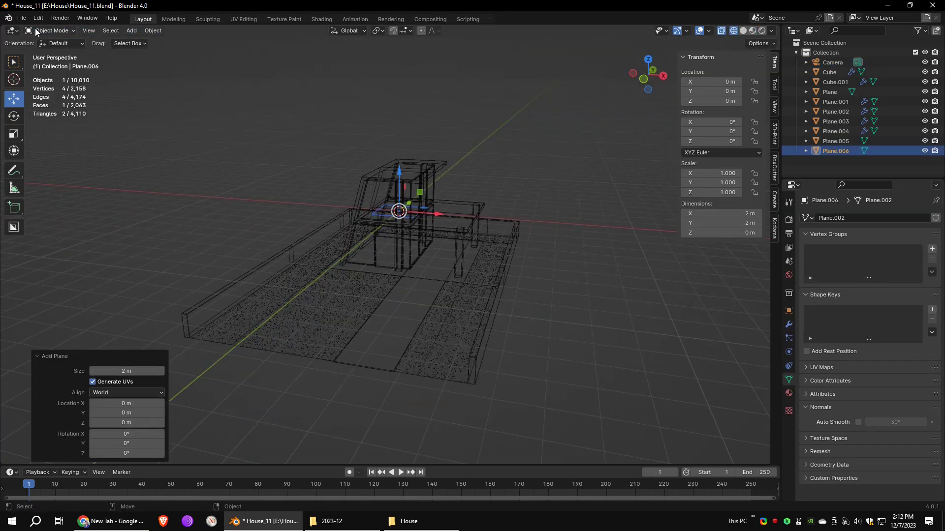
left_click(51, 52)
middle_click_drag(427, 220, 446, 193)
left_click_drag(370, 209, 384, 255)
middle_click_drag(460, 249, 430, 274)
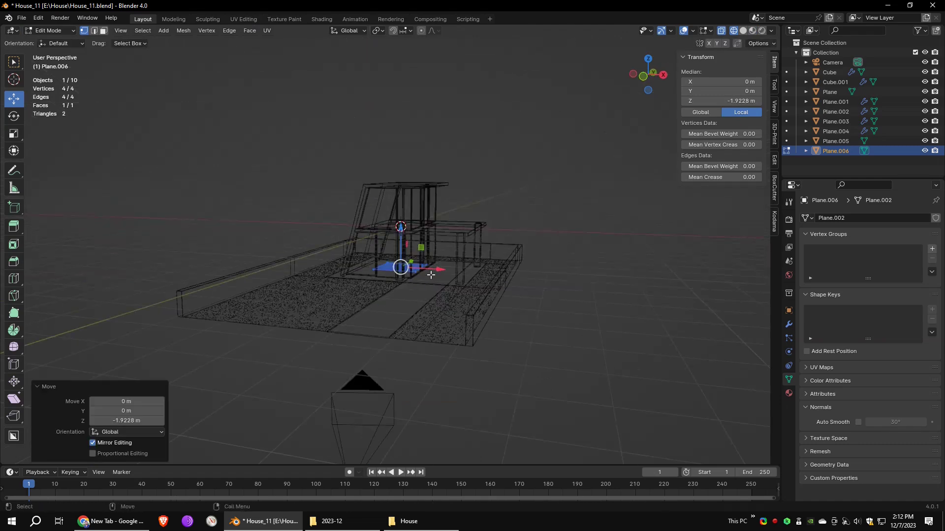
Step: Move the plane along X outside the perimeter wall and stretch it into a long strip beside the wall
left_click_drag(436, 269, 593, 277)
middle_click_drag(593, 277, 530, 303)
left_click_drag(465, 258, 514, 340)
left_click_drag(530, 290, 276, 343)
middle_click_drag(494, 322, 473, 335, "shift")
middle_click_drag(454, 271, 47, 131)
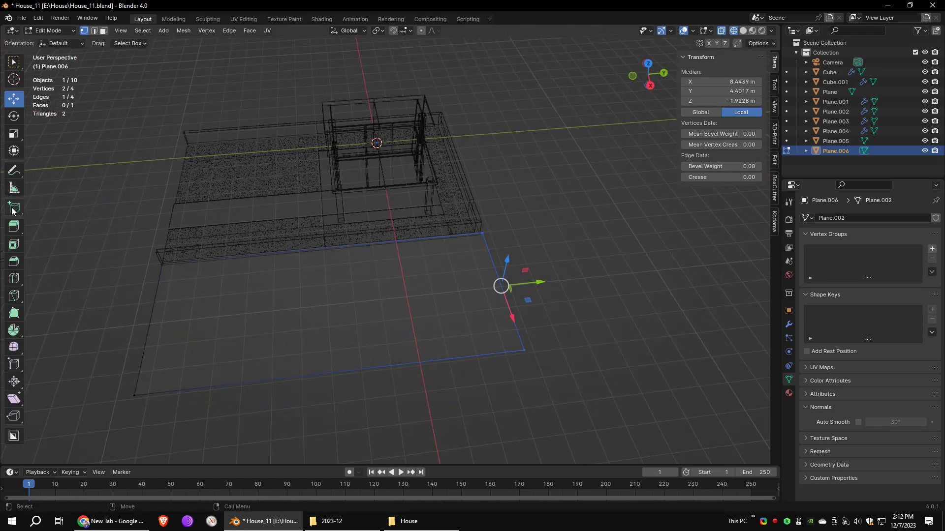
Step: Extrude the strip's rear edge along Y past the back wall, and extend the new section along X behind the house
left_click(12, 232)
left_click_drag(515, 266, 657, 236)
key("y")
middle_click_drag(398, 226, 518, 220)
left_click_drag(445, 195, 293, 120)
key("x")
middle_click_drag(293, 120, 444, 150)
middle_click_drag(246, 276, 551, 173, "shift")
Step: Extend the rear strip along X beyond the opposite side wall to form the second back corner
left_click(14, 99)
left_click_drag(343, 178, 338, 181)
key("x")
left_click_drag(276, 184, 151, 238)
middle_click_drag(325, 242, 384, 232)
left_click_drag(330, 234, 389, 349)
Step: Extrude the corner's front edge along Y beside the opposite wall, adjust the strip, and return to Object Mode
left_click_drag(368, 264, 639, 286)
key("y")
left_click(14, 99)
left_click_drag(590, 312, 605, 312)
middle_click_drag(606, 313, 472, 236)
left_click(50, 30)
left_click(58, 42)
Step: Select the ground strip surrounding the wall and isolate it in local view
left_click(580, 153)
middle_click_drag(580, 153, 444, 129)
left_click(445, 129)
left_click(88, 31)
mouse_move(128, 146)
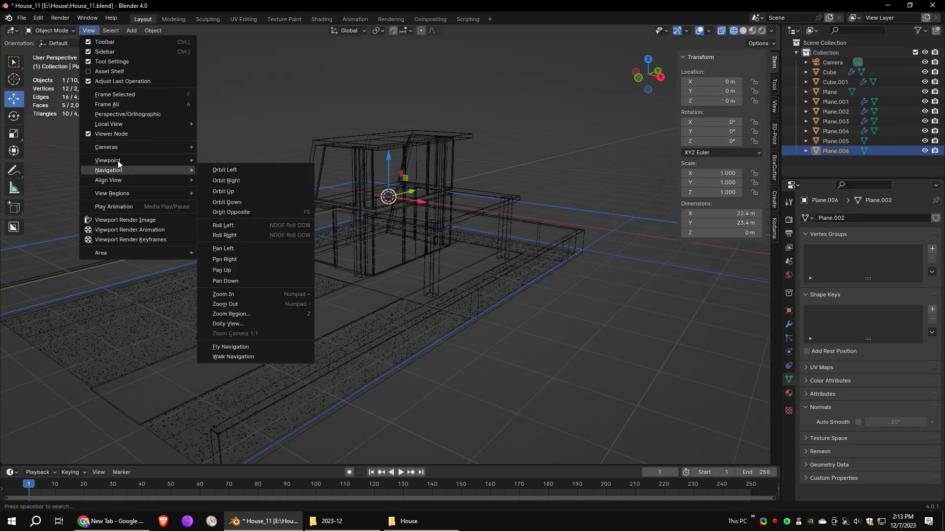
mouse_move(131, 124)
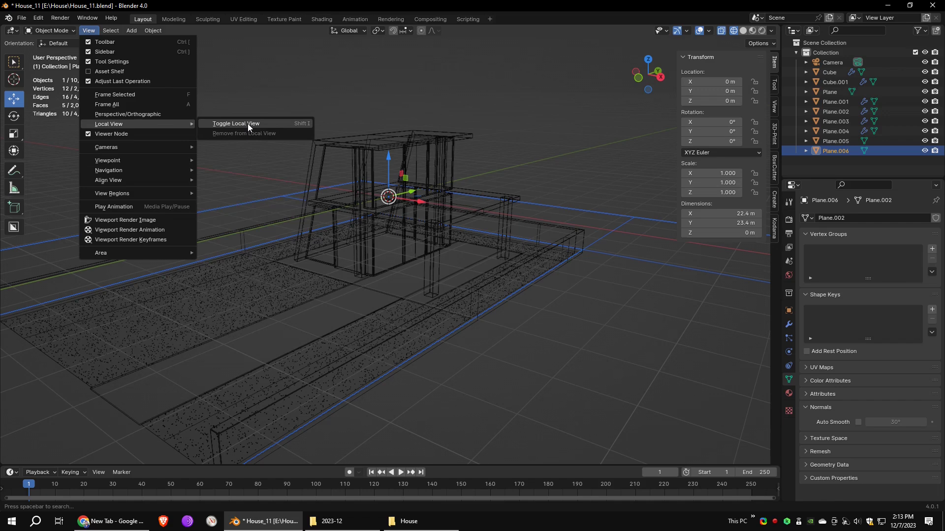
left_click(248, 124)
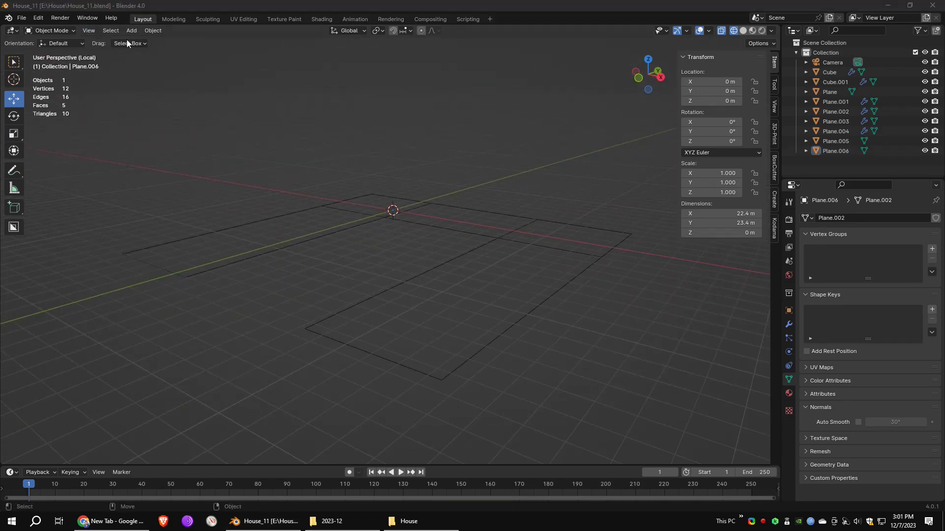
Step: Search the add-ons for "sap" to check that Add Curve: Sapling Tree Gen is enabled, and close the preferences
left_click(39, 17)
left_click(54, 145)
left_click(271, 36)
type("sap")
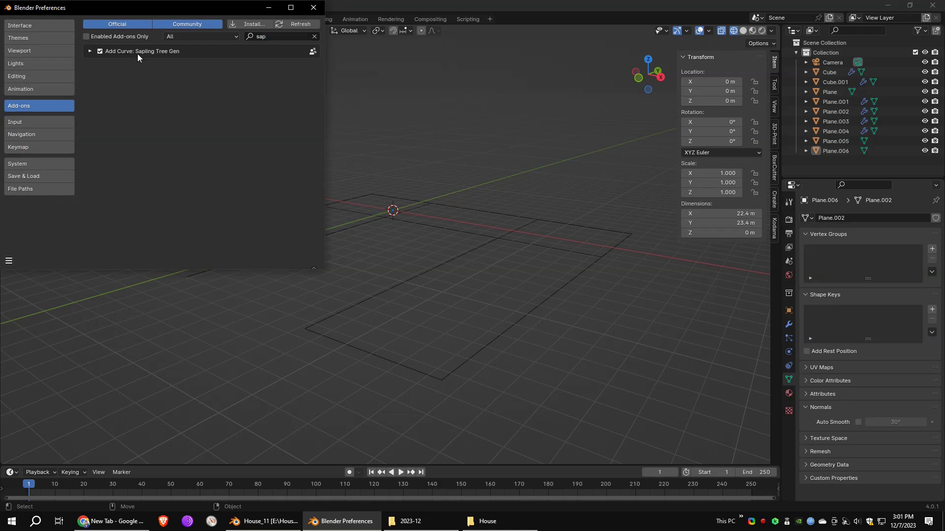
left_click(313, 8)
Step: Add a Sapling Tree Gen tree and load the white_birch preset
left_click(129, 31)
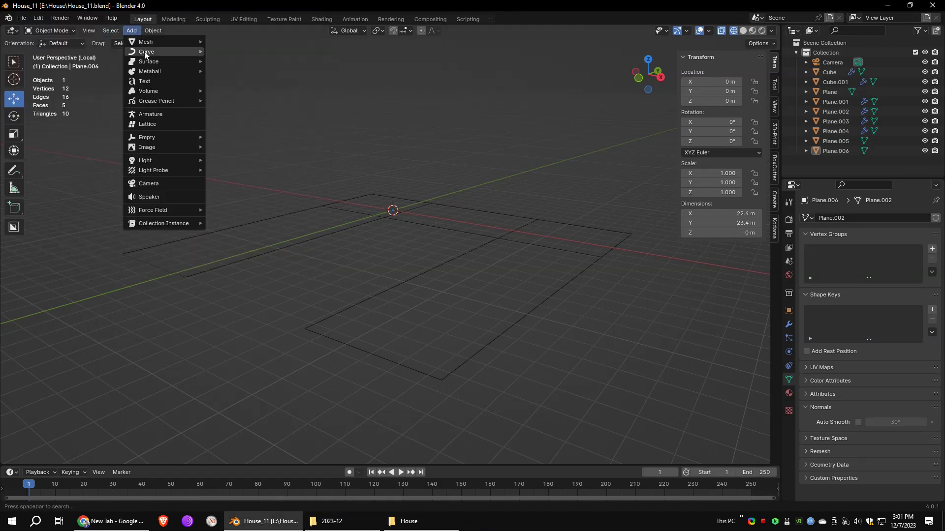
mouse_move(167, 52)
left_click(241, 126)
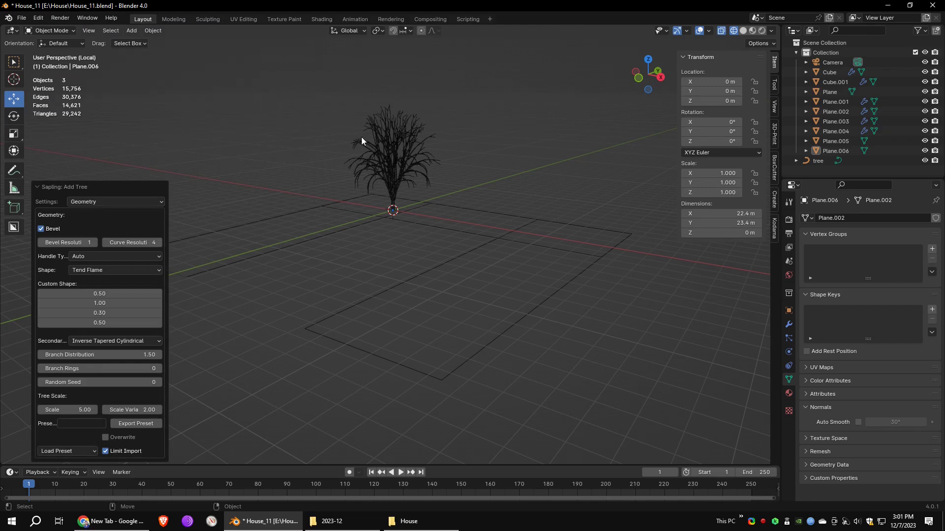
scroll(423, 158, "up", 6)
middle_click_drag(466, 171, 464, 163)
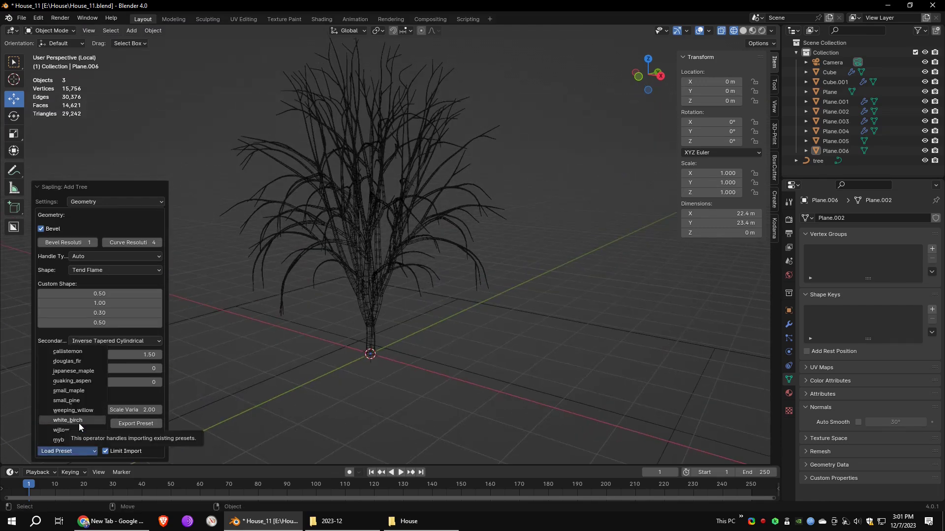
left_click(69, 421)
scroll(455, 266, "down", 3)
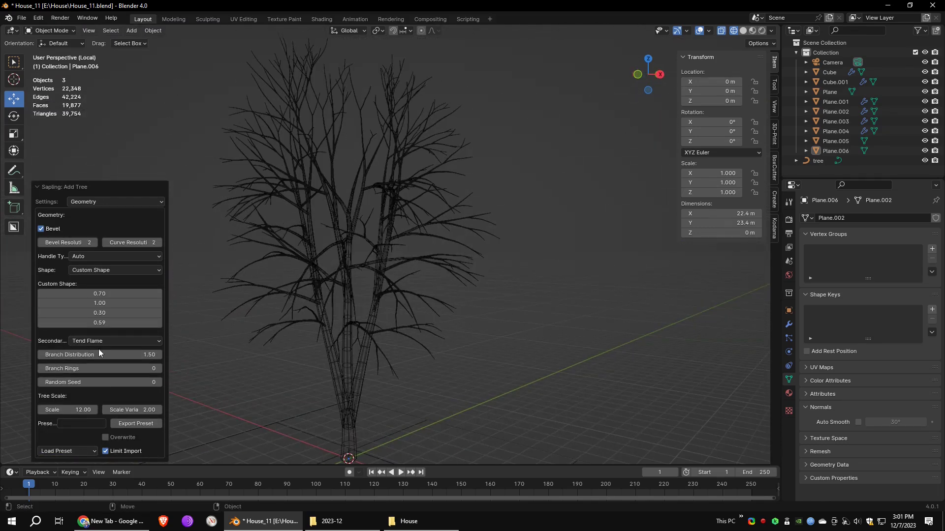
Step: Set the tree's branch splitting levels to 3 and its third Branches value to 50
left_click(105, 235)
left_click(160, 126)
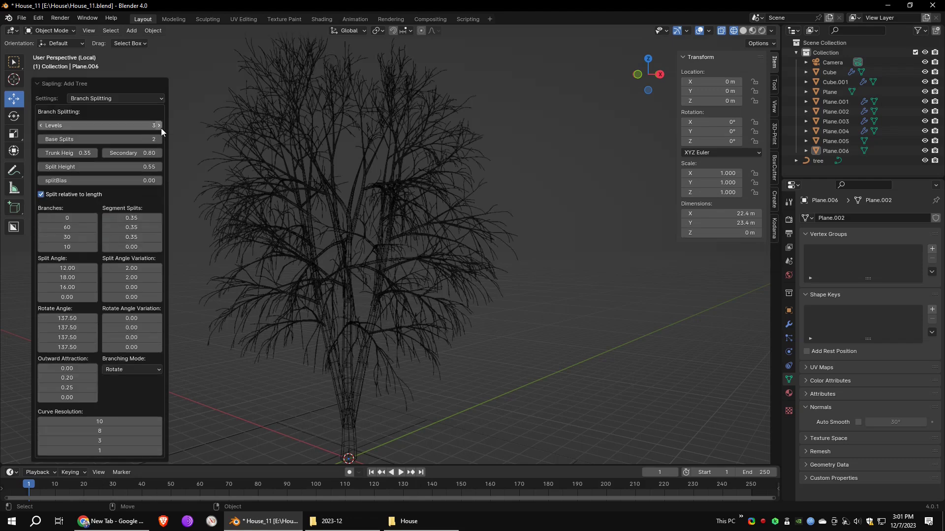
type("50")
key("Return")
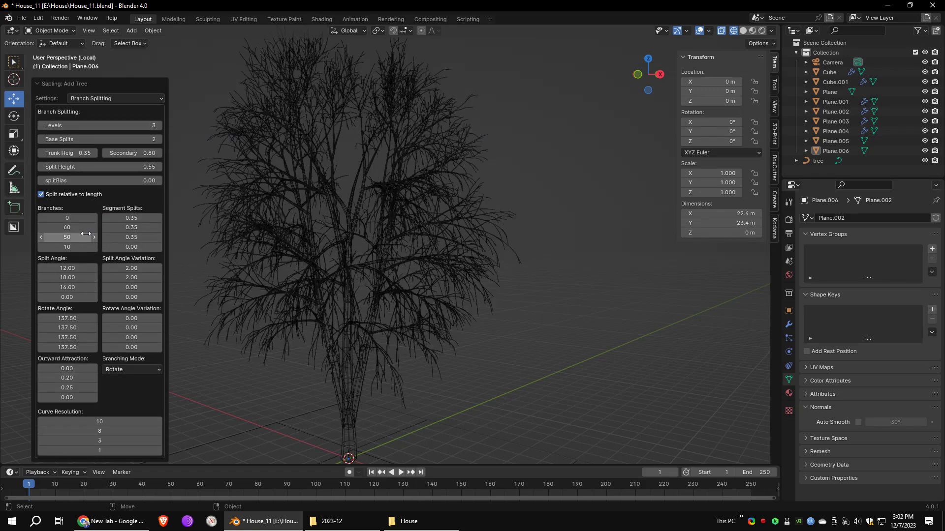
Step: Switch the tree generator to the Leaves settings and show the tree's leaves
left_click(111, 98)
left_click(123, 153)
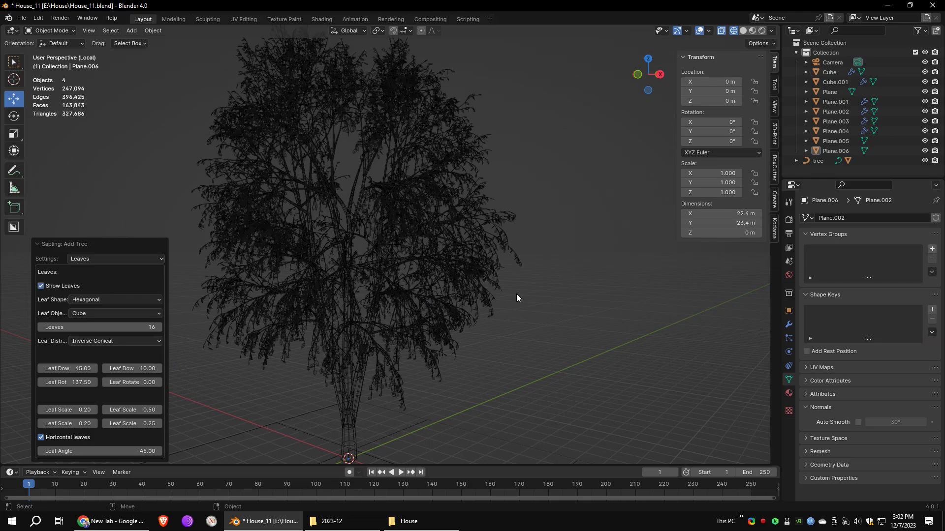
Step: Show the viewport in solid shading and set the tree's leaf shape to Rectangular
left_click(743, 30)
scroll(440, 271, "up", 6)
middle_click_drag(441, 275, 435, 219, "shift")
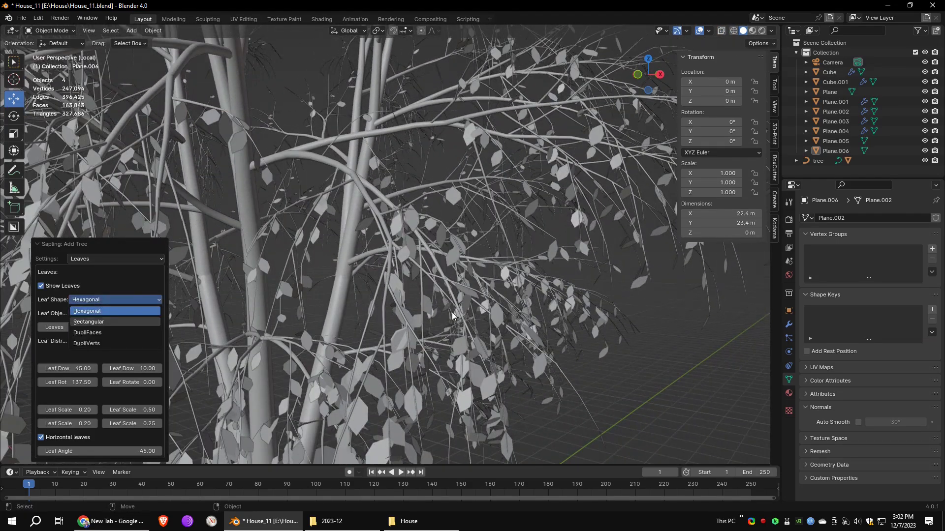
middle_click_drag(301, 392, 319, 320, "shift")
scroll(502, 332, "up", 3)
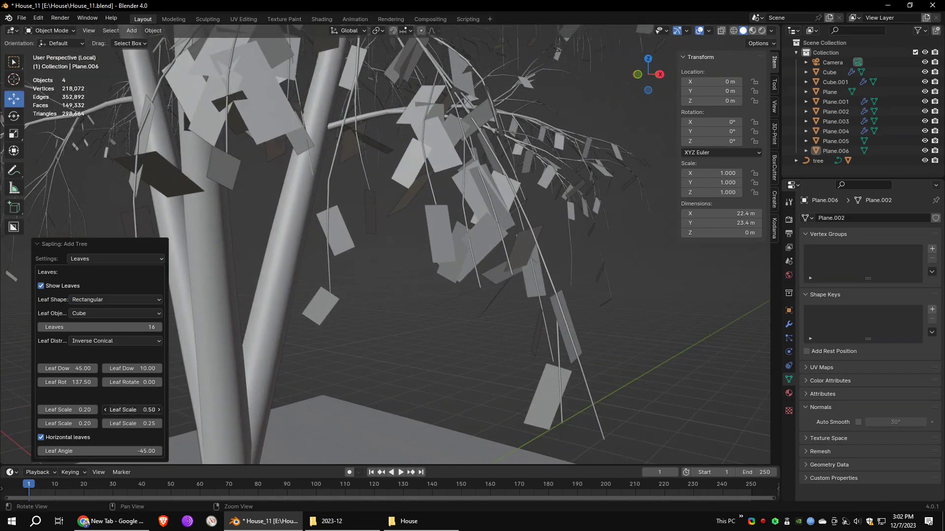
Step: Enlarge the leaves by setting the first pair of Leaf Scale values to 0.6 and 1
type("1")
key("Return")
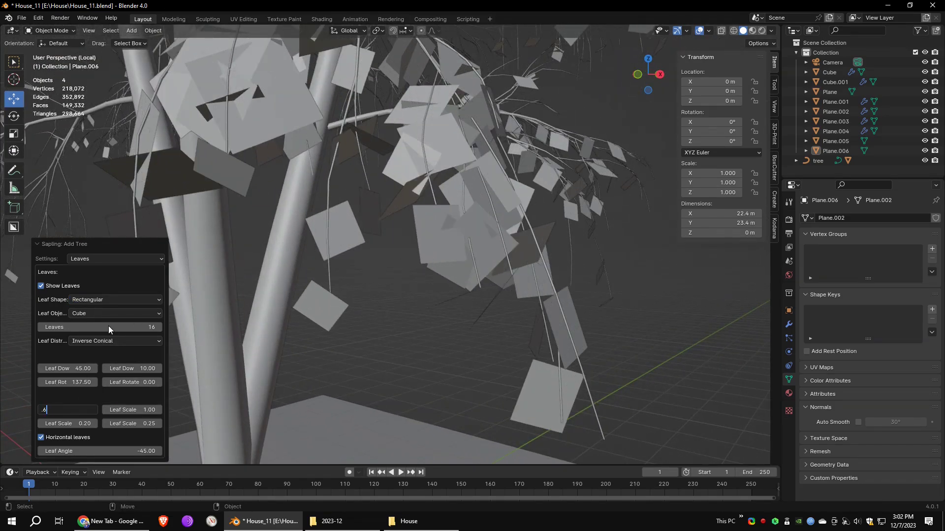
key("Return")
scroll(325, 289, "down", 7)
middle_click_drag(325, 289, 407, 289)
Step: Set the first Leaf Scale value to 0.5 and check the foliage around the tree
left_click(78, 409)
type(".")
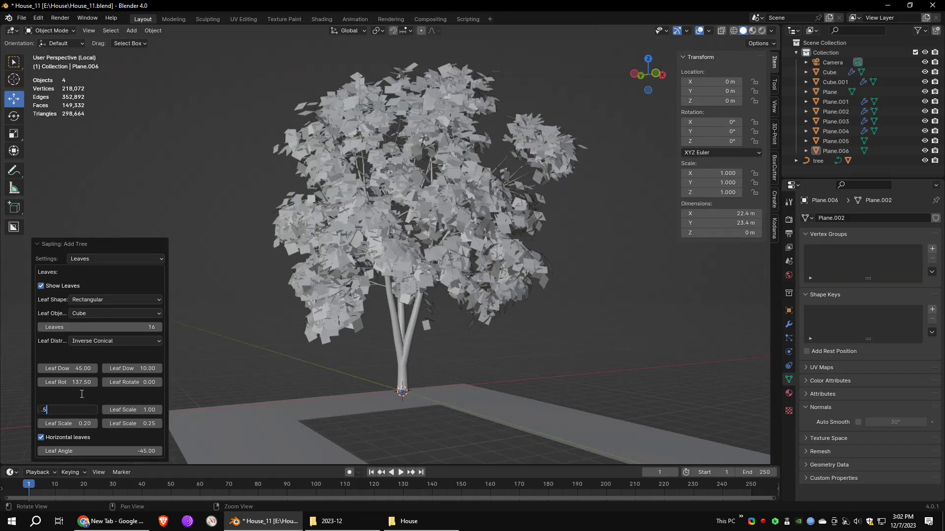
type("5")
key("Return")
scroll(479, 294, "up", 6)
key("Return")
scroll(394, 307, "down", 5)
middle_click_drag(450, 298, 382, 307)
scroll(358, 277, "down", 5)
middle_click_drag(358, 276, 461, 303)
scroll(462, 303, "up", 4)
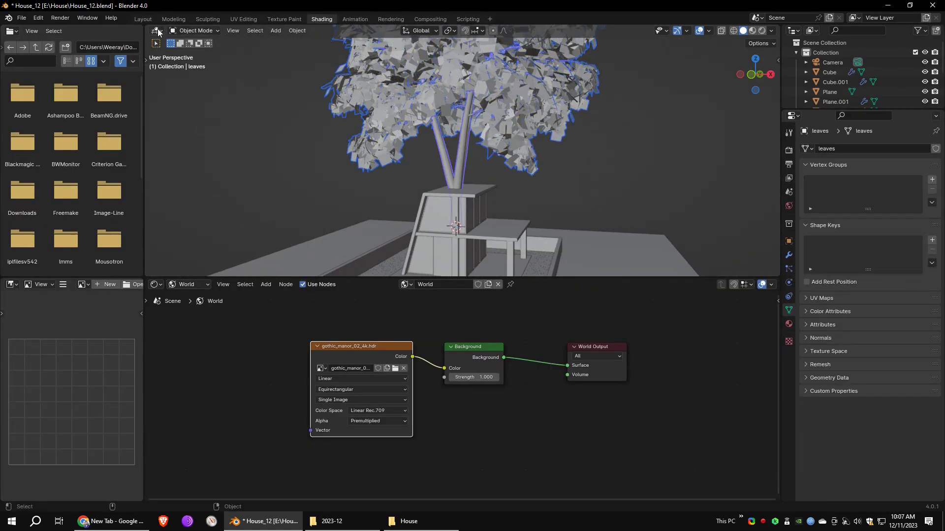
Step: Isolate the tree in local view and give its trunk a new material
left_click(232, 30)
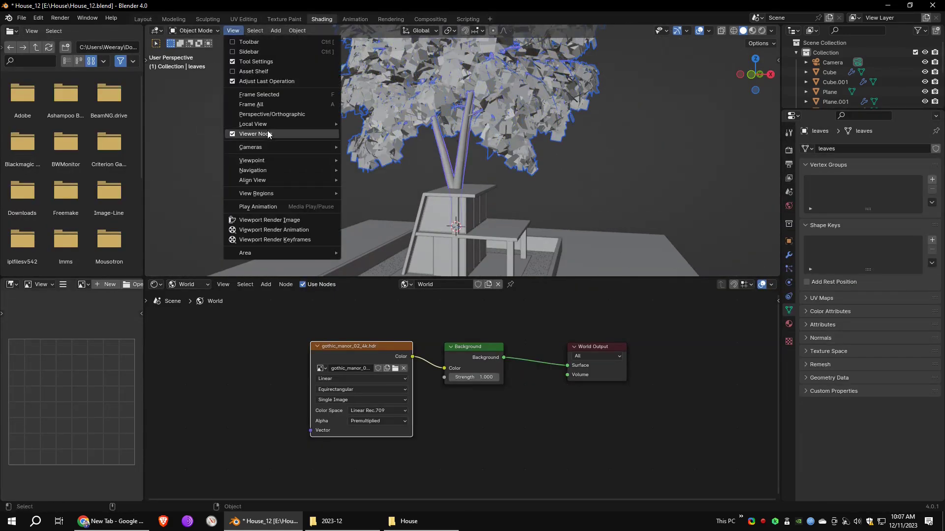
left_click(366, 124)
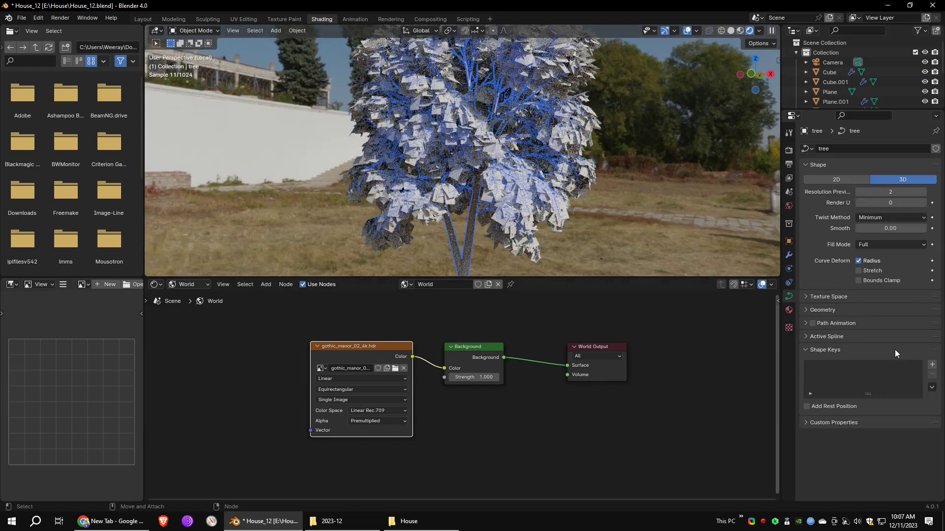
left_click(919, 190)
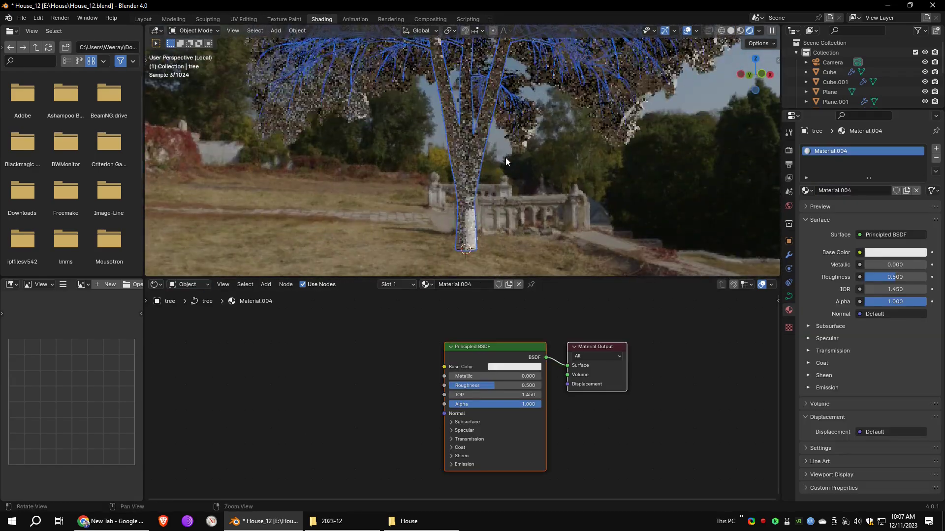
Step: Add an Image Texture node with BarkDecidious0153_5_S.jpg and connect its color to the trunk material's Base Color
left_click(266, 285)
mouse_move(325, 348)
left_click(378, 270)
left_click(316, 359)
left_click_drag(395, 369, 448, 373)
left_click(376, 385)
double_click(195, 173)
middle_click_drag(340, 392, 470, 382)
Step: Drive the bark texture with Texture Coordinate UV through a Mapping node scaled to 6 on all axes
left_click(271, 286)
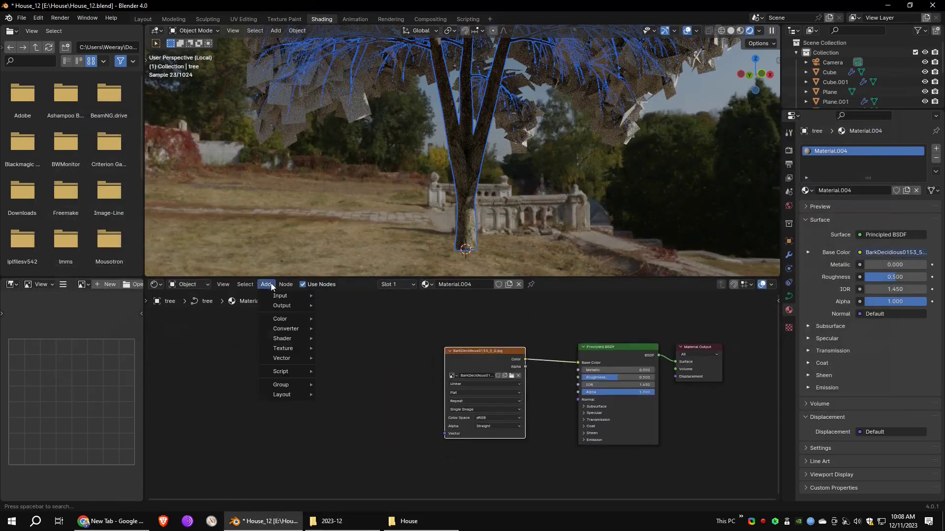
mouse_move(291, 296)
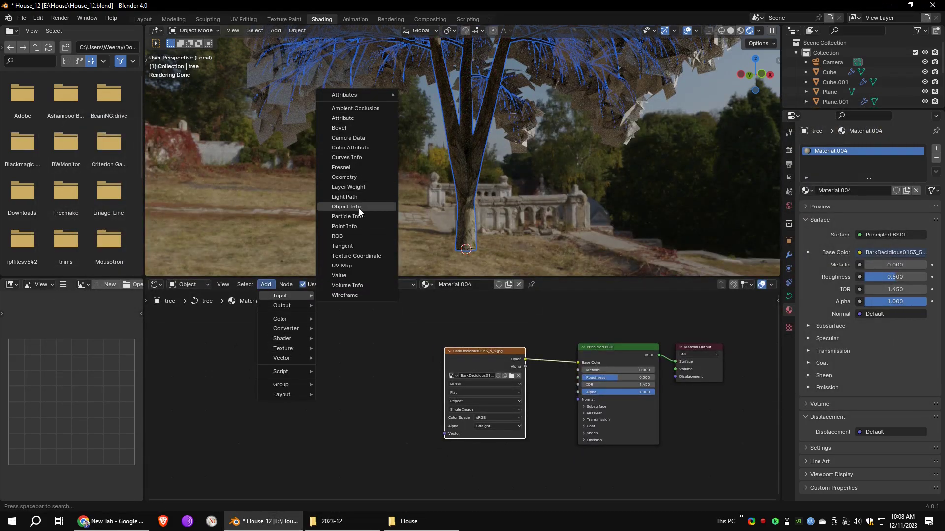
left_click(356, 256)
left_click(342, 377)
left_click(326, 350)
left_click_drag(280, 381, 301, 398)
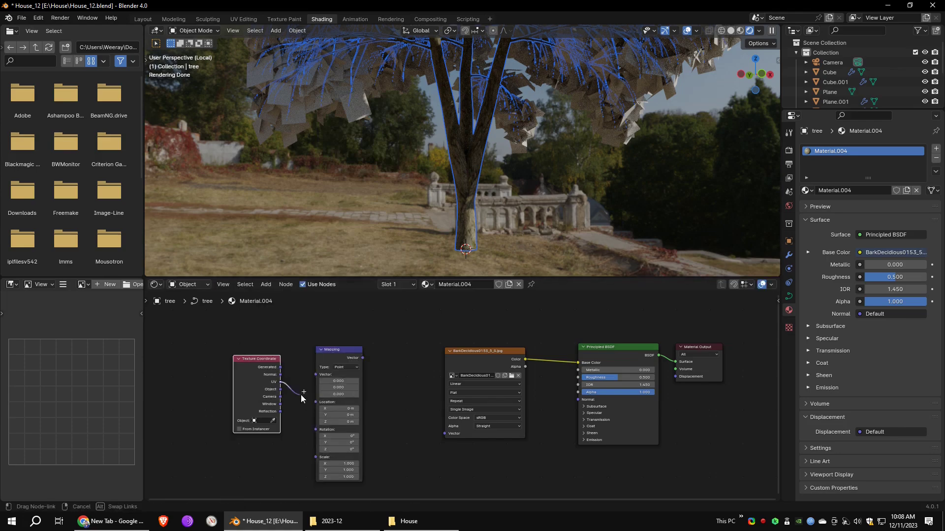
left_click_drag(459, 415, 445, 433)
left_click_drag(340, 443, 329, 462)
type("6")
key("Return")
Step: Space out the nodes and add a Bump node linking the bark color to the Principled BSDF's Normal through Height
left_click_drag(472, 351, 432, 350)
left_click_drag(631, 346, 679, 339)
left_click_drag(716, 349, 780, 342)
middle_click_drag(344, 349, 235, 348)
left_click(269, 286)
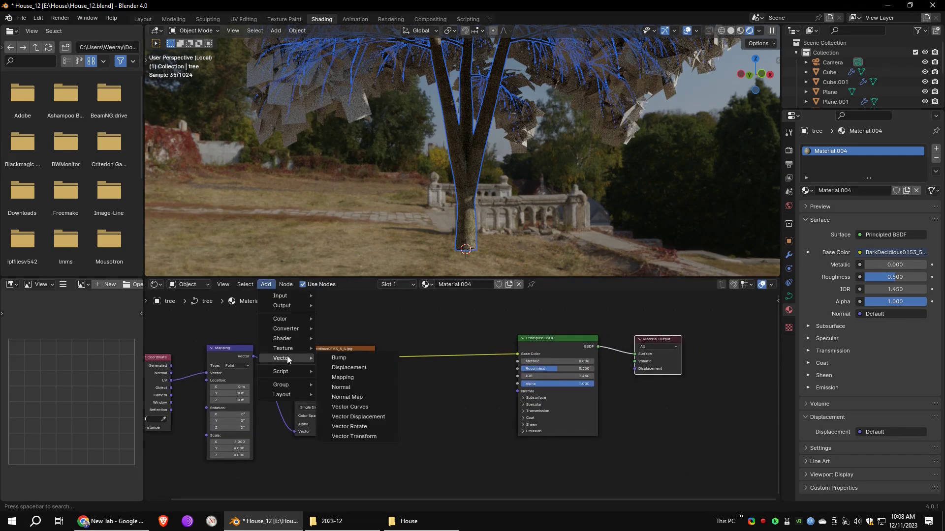
left_click(338, 357)
left_click(438, 409)
left_click_drag(375, 357, 404, 395)
left_click_drag(520, 397, 518, 392)
Step: Lower the Bump strength while inspecting the bark on the trunk up close
scroll(472, 216, "up", 4)
middle_click_drag(480, 231, 484, 143)
scroll(492, 172, "up", 2)
middle_click_drag(512, 187, 542, 238)
left_click_drag(458, 424, 444, 424)
scroll(507, 151, "down", 6)
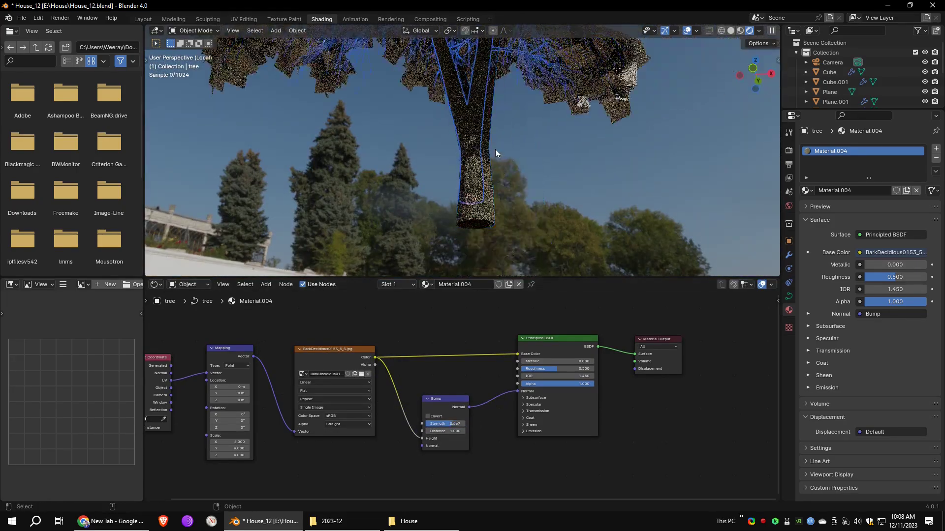
Step: Select the tree's leaves and give them a new material
middle_click_drag(497, 152, 504, 256, "shift")
scroll(506, 146, "down", 4)
left_click(505, 147)
middle_click_drag(466, 340, 560, 328)
Step: Add an Image Texture node with the TCom_Branches0025_1_S.png image and connect it to the leaf material's Base Color
left_click(265, 284)
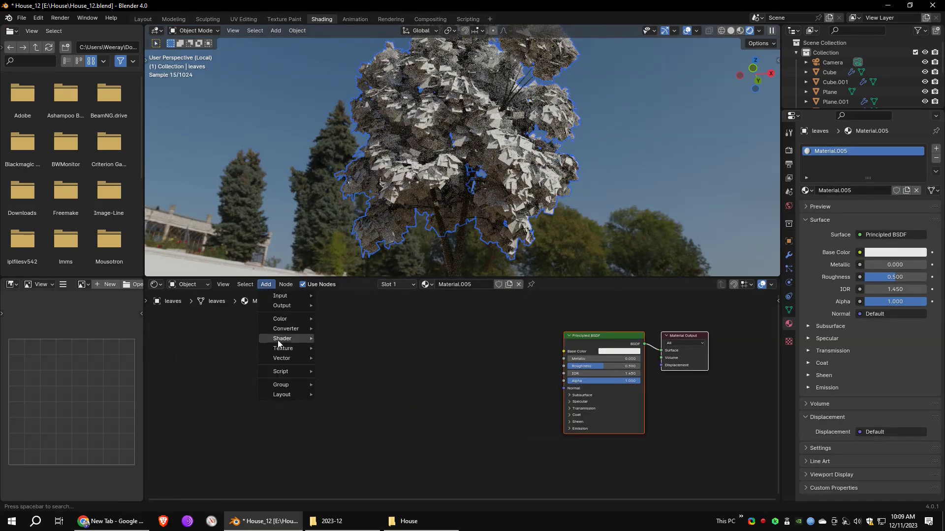
left_click(345, 253)
left_click(380, 343)
left_click_drag(460, 351, 563, 350)
scroll(417, 350, "down", 3)
middle_click_drag(417, 351, 308, 377)
left_click_drag(533, 365, 672, 354)
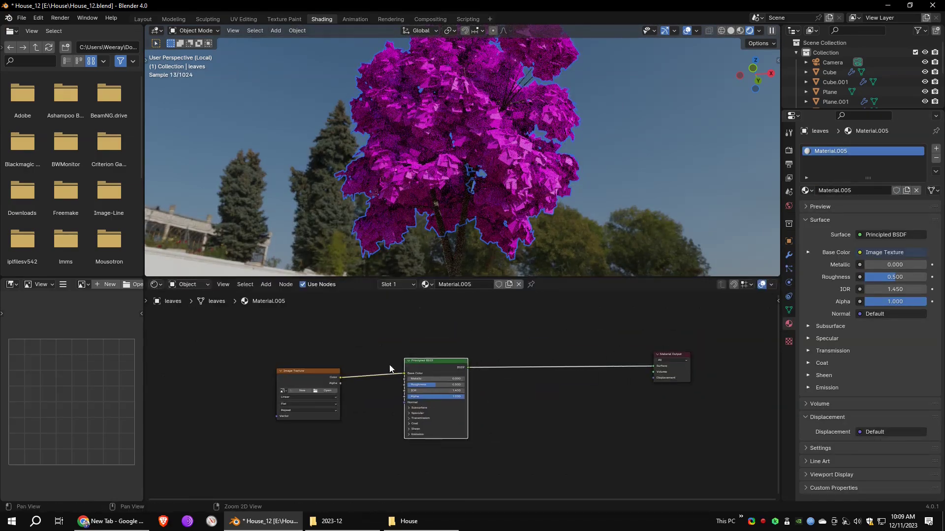
middle_click_drag(434, 364, 480, 357)
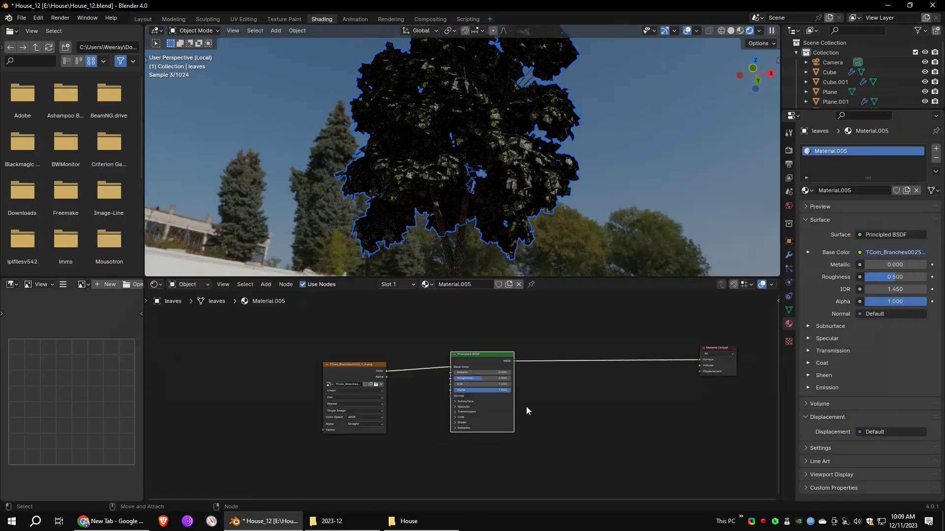
Step: Insert an Add Shader node between the leaf material's Principled BSDF and Material Output
scroll(519, 174, "up", 5)
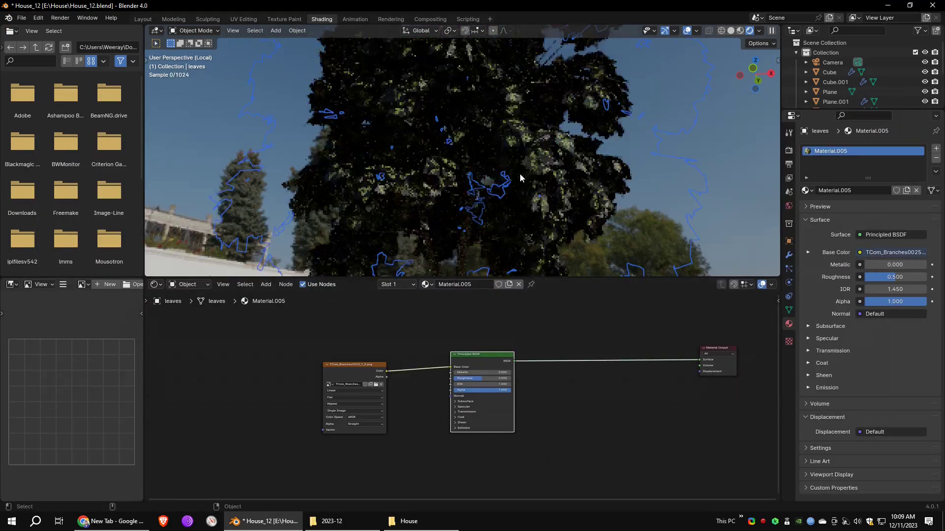
scroll(540, 318, "down", 2)
left_click(266, 284)
mouse_move(283, 348)
left_click(345, 161)
left_click(494, 380)
scroll(462, 395, "up", 7)
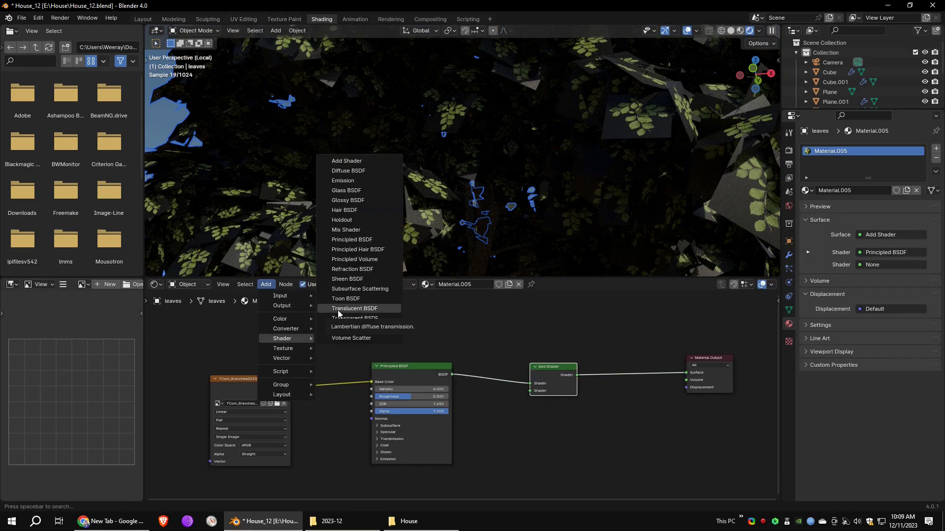
Step: Add a Translucent BSDF colored by the leaf texture and connect it to the Add Shader's second input
left_click(354, 309)
left_click(446, 438)
left_click_drag(527, 360, 528, 361)
left_click_drag(288, 357, 389, 462)
Step: Insert a Mix Shader before the Material Output, with the Add Shader in its second shader input
left_click(265, 285)
mouse_move(295, 339)
left_click(392, 220)
left_click(596, 402)
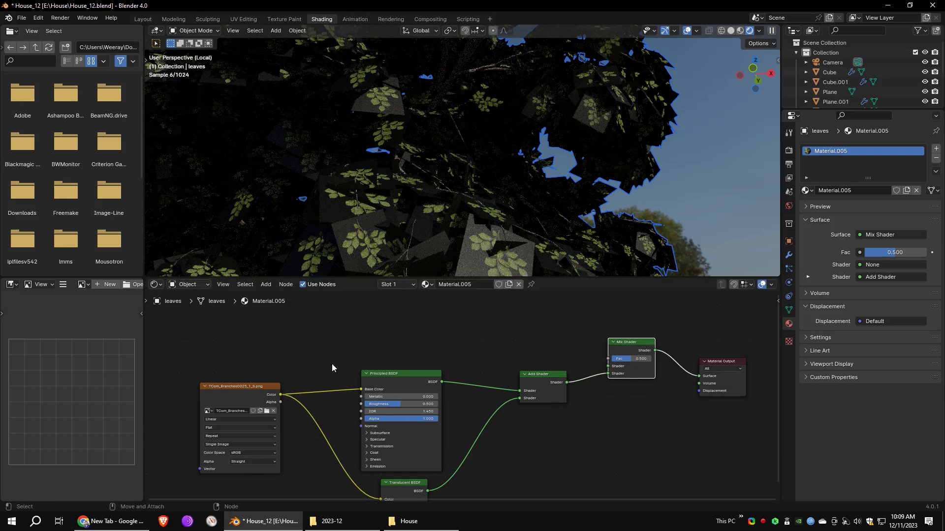
scroll(331, 364, "down", 1)
Step: Feed a Transparent BSDF into the Mix Shader's first shader input and the leaf texture's Alpha into its Fac
left_click(266, 284)
mouse_move(295, 339)
left_click(348, 318)
left_click(557, 332)
left_click_drag(555, 332, 597, 368)
left_click_drag(296, 401, 597, 361)
scroll(447, 452, "down", 4)
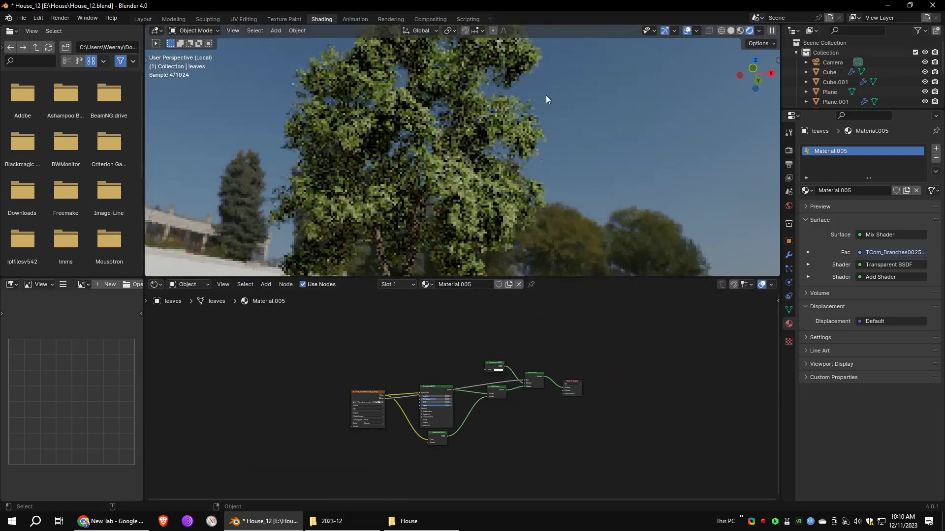
Step: Move the leaf texture node away from the shaders and add a Color Ramp node beside it
scroll(536, 411, "up", 9)
middle_click_drag(461, 451, 539, 392)
scroll(536, 392, "up", 4)
middle_click_drag(320, 317, 377, 359)
left_click_drag(355, 346, 180, 311)
scroll(179, 311, "down", 2)
mouse_move(290, 331)
left_click(335, 348)
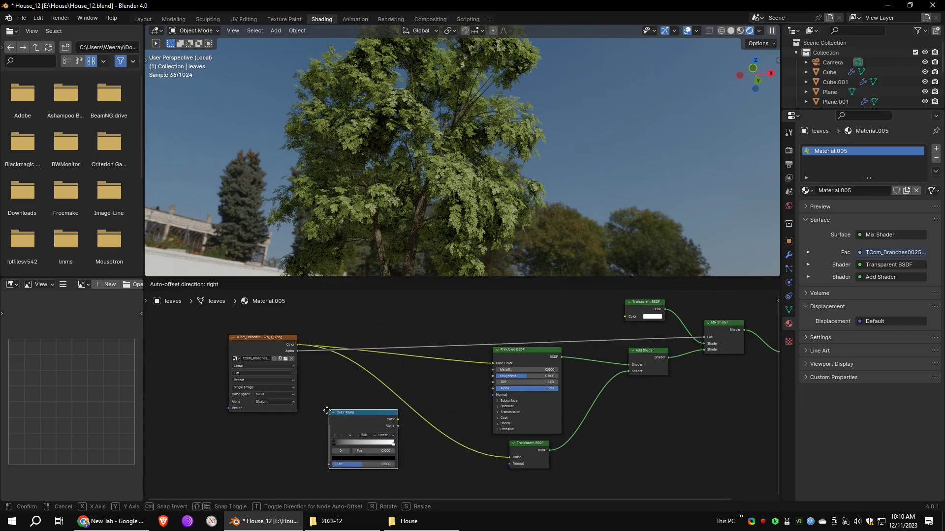
Step: Link the leaf texture through the Color Ramp to Roughness, adjusting the dark stop and placing the white stop at 0.177
left_click_drag(327, 447, 359, 447)
scroll(472, 158, "up", 8)
left_click_drag(327, 447, 337, 447)
scroll(423, 157, "down", 5)
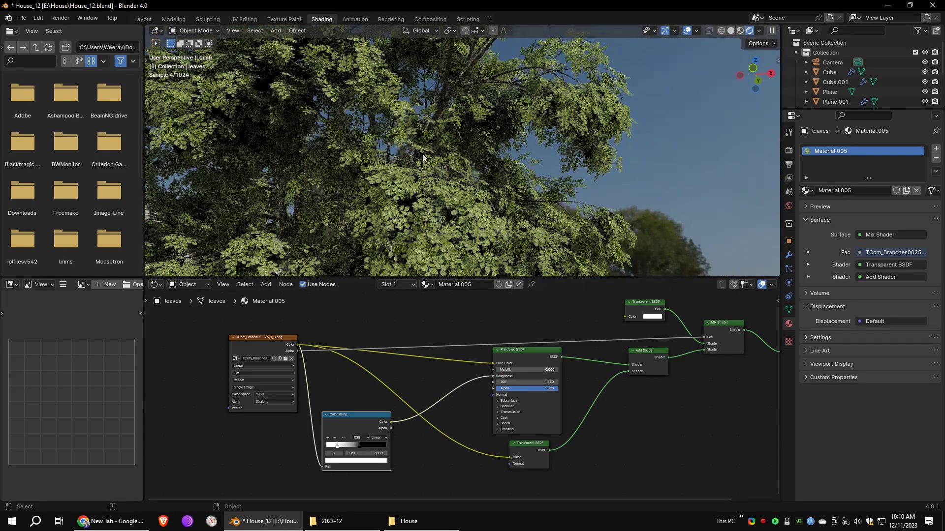
scroll(422, 157, "down", 5)
Step: Insert a Mix Color node before the Translucent BSDF's Color and set its blending mode to Multiply
left_click_drag(536, 444, 570, 453)
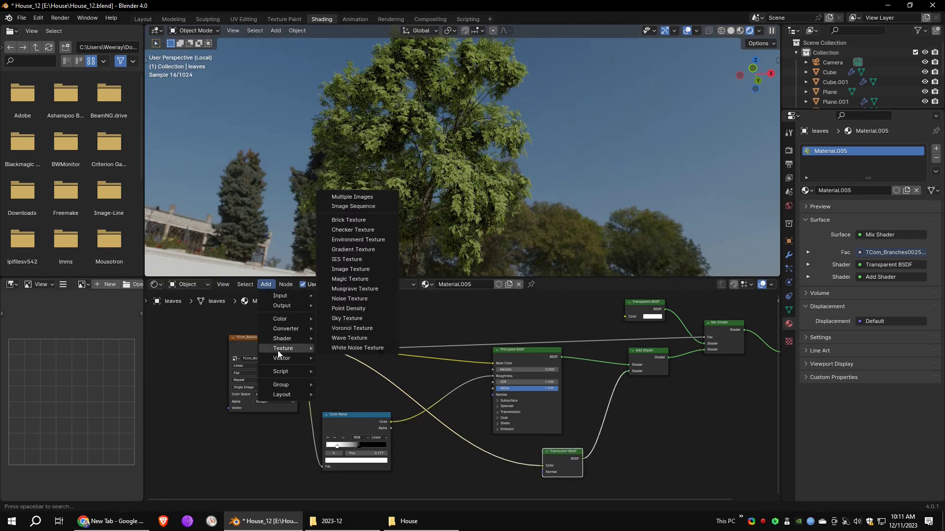
left_click(344, 368)
scroll(477, 397, "up", 1)
left_click(476, 397)
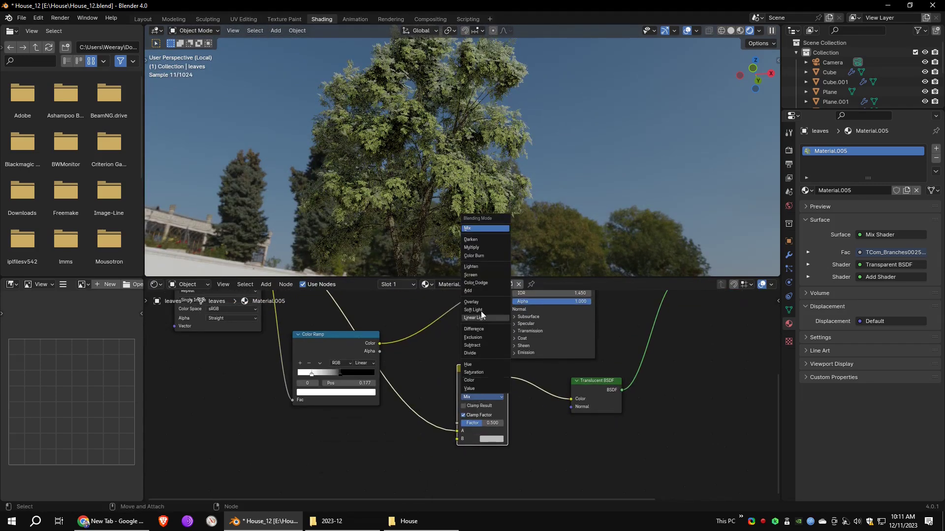
left_click(471, 247)
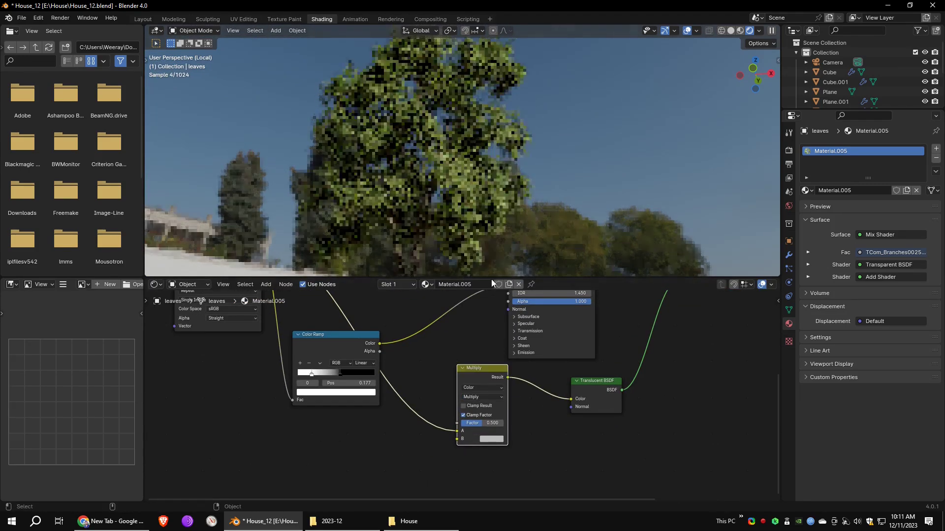
Step: Set the translucent Multiply node's factor to 1 and its B color to yellow-green
scroll(497, 455, "up", 1)
left_click_drag(487, 430, 519, 430)
left_click(498, 451)
left_click(502, 361)
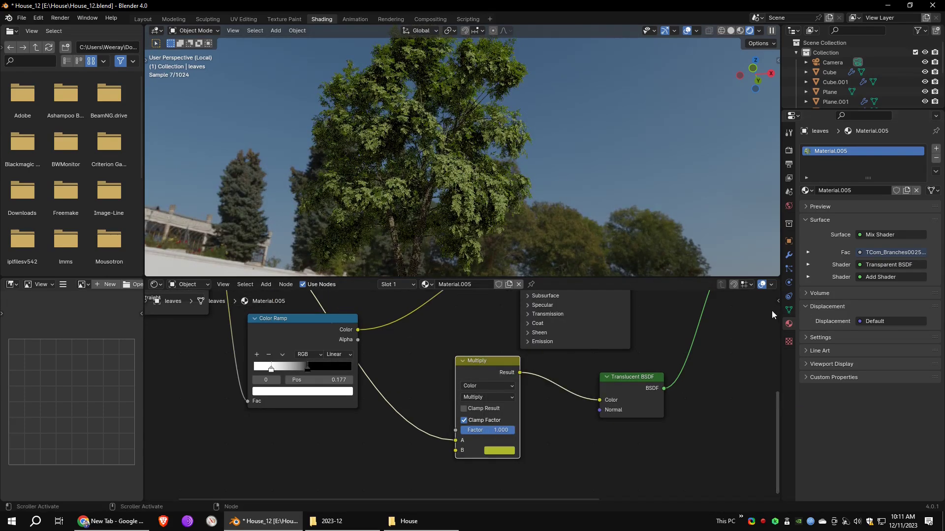
Step: Add a Mix Color node between the leaf texture's color and the Principled BSDF's Base Color
scroll(565, 397, "down", 4)
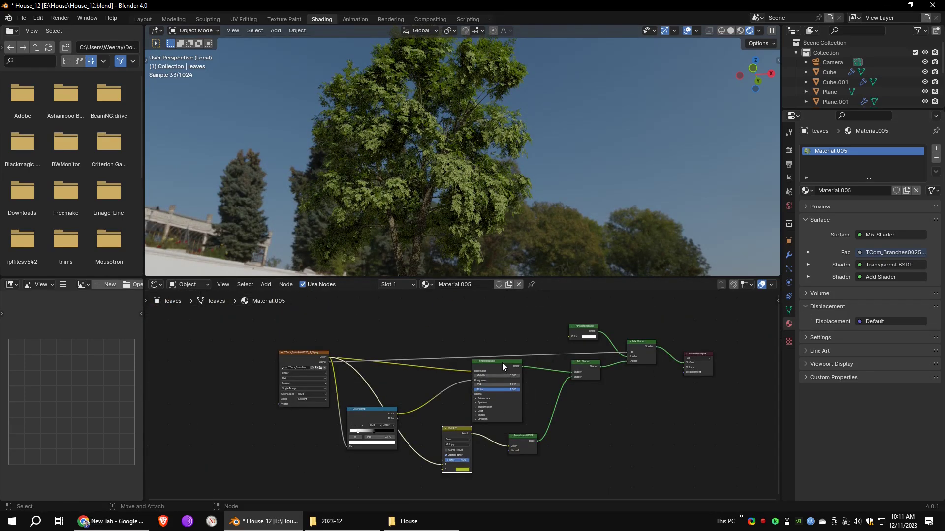
left_click_drag(502, 362, 513, 366)
middle_click_drag(513, 366, 566, 401)
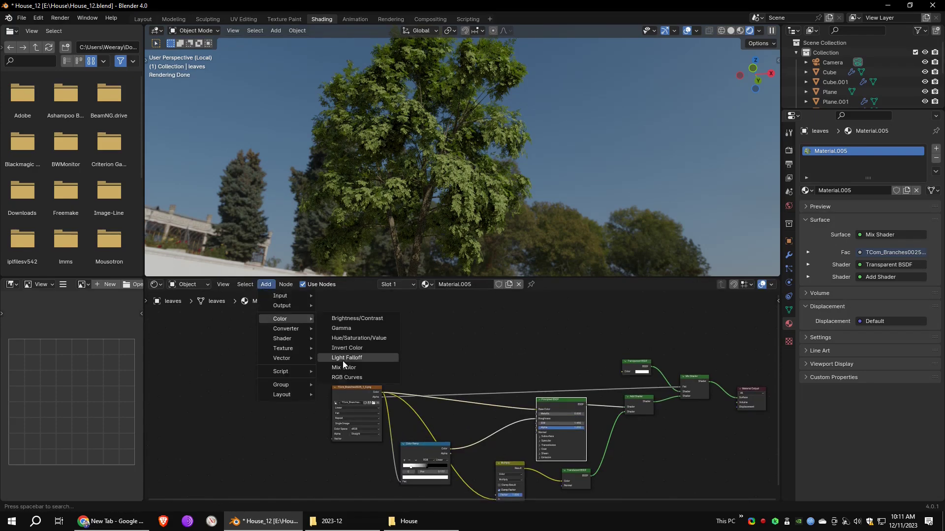
scroll(511, 341, "up", 6)
left_click_drag(444, 332, 551, 451)
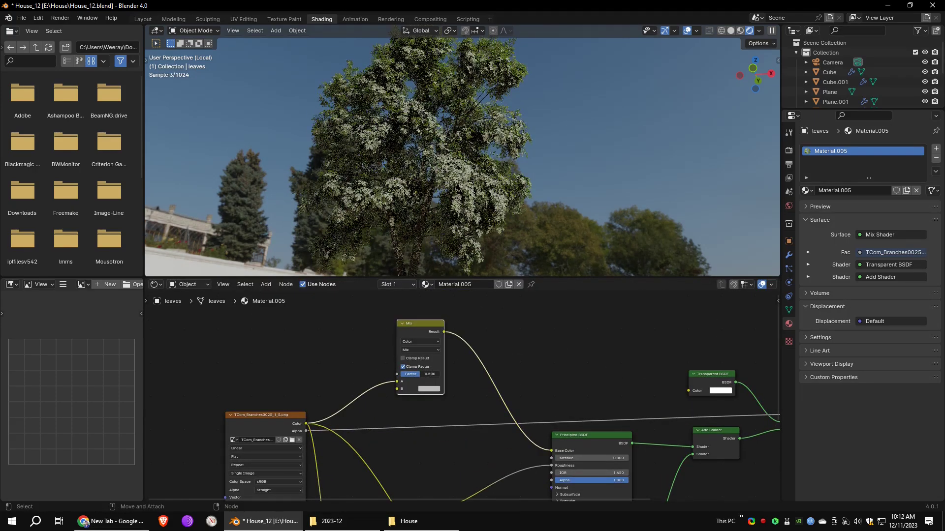
Step: Set the Base Color mix node to Multiply with factor 1 and a muted tan-yellow B color
left_click_drag(421, 375, 495, 384)
left_click(421, 350)
left_click(412, 212)
scroll(464, 396, "up", 5)
left_click(413, 385)
left_click(428, 289)
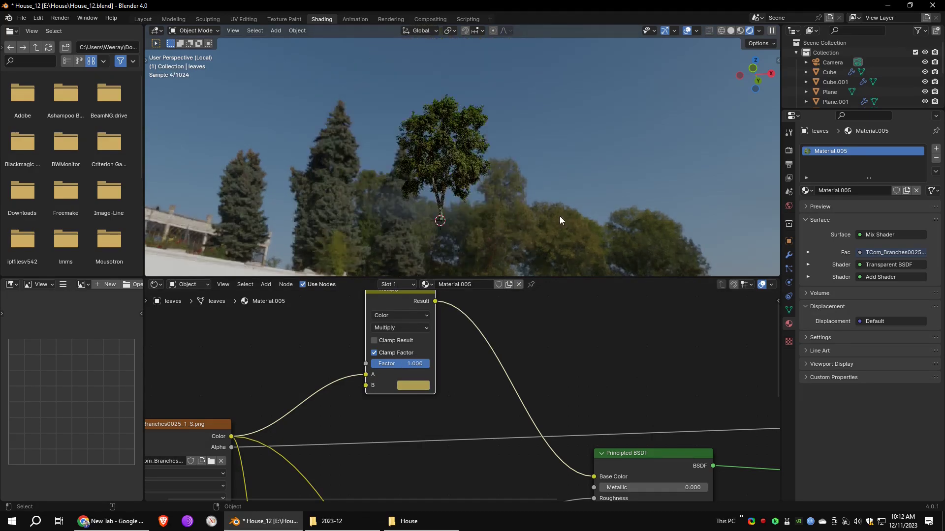
Step: Preview the tree in Material Preview shading, select its trunk, and leave local view
left_click(740, 31)
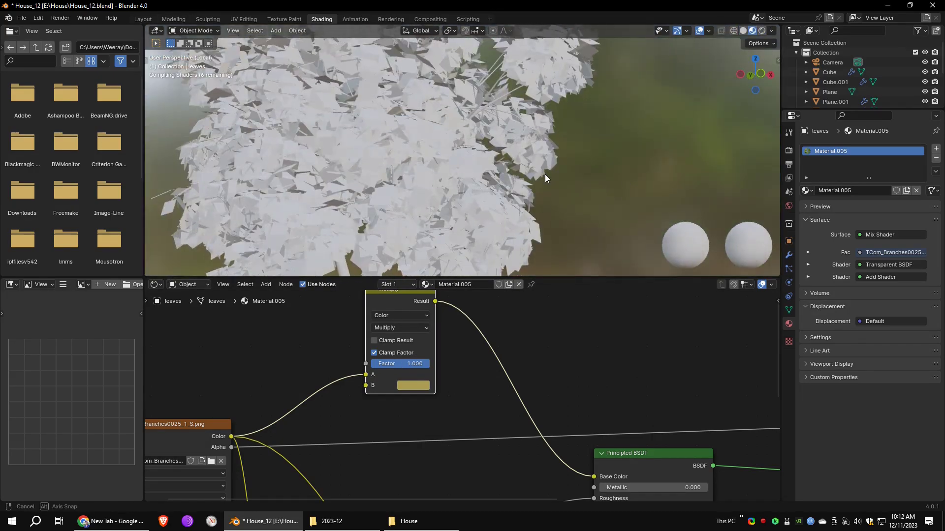
scroll(598, 161, "down", 4)
left_click(453, 237)
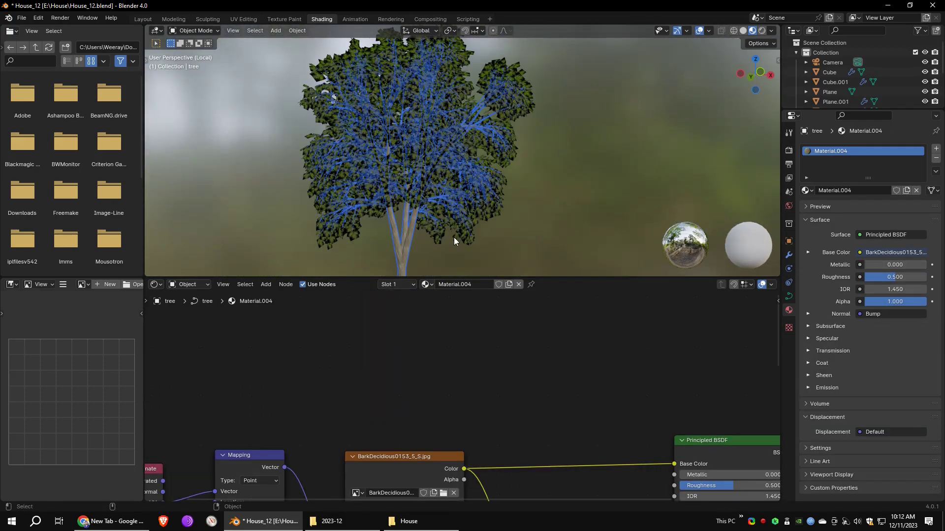
left_click(230, 30)
left_click(389, 124)
Step: Return to the Layout workspace and leave local view to show the whole scene
left_click(142, 19)
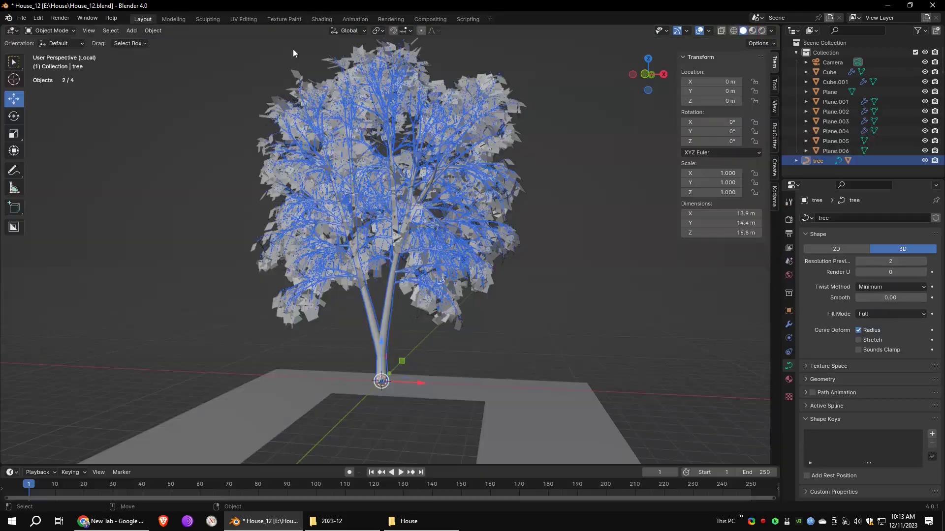
left_click(89, 31)
left_click(246, 124)
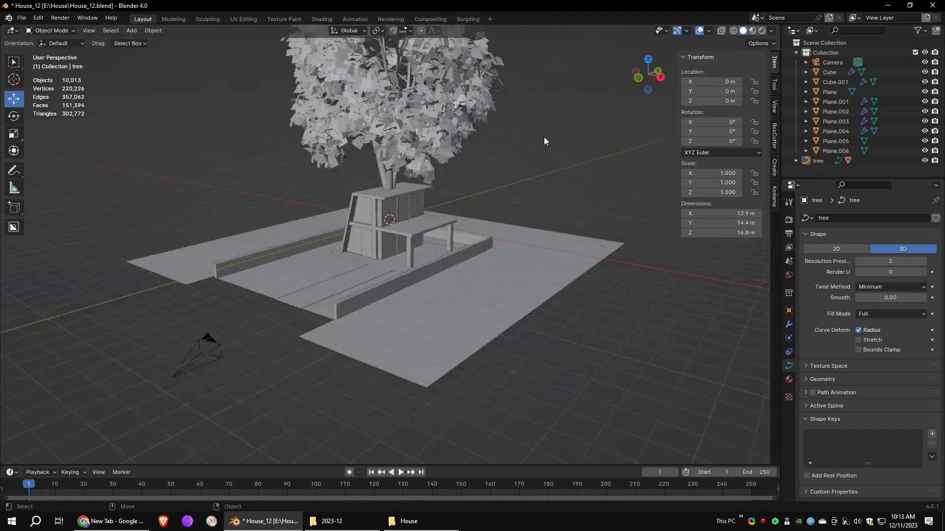
Step: Scale the tree together with its leaves to 0.616 with the Scale tool
left_click(13, 134)
left_click_drag(453, 255, 439, 263)
scroll(414, 238, "up", 4)
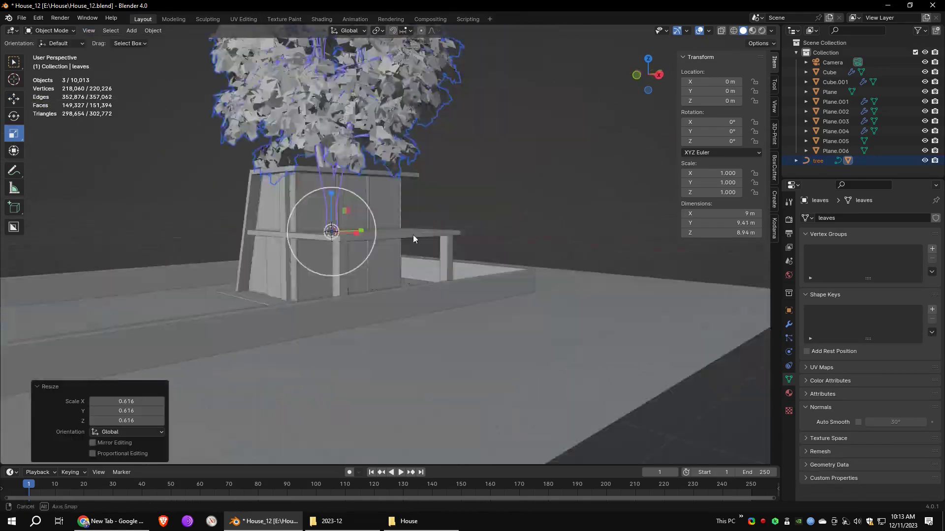
Step: Move the tree with its leaves beside the far corner of the perimeter wall, at about X 3.2, Y 6.4, Z -2.0 m
middle_click_drag(413, 238, 364, 241)
left_click(14, 99)
left_click_drag(392, 252, 598, 313)
left_click_drag(560, 266, 560, 315)
middle_click_drag(546, 300, 384, 288)
left_click_drag(445, 278, 418, 276)
mouse_move(394, 236)
middle_mouse_down()
mouse_move(437, 226)
mouse_move(384, 221)
middle_mouse_up()
Step: Scale the tree and its leaves uniformly by 0.908 at the wall corner
left_click(13, 133)
middle_click_drag(394, 265, 433, 275)
left_click_drag(442, 278, 439, 280)
left_click(438, 280)
scroll(438, 279, "down", 3)
middle_click_drag(439, 280, 423, 296)
Step: Apply the scale transform to the selected tree and leaves
left_click(153, 31)
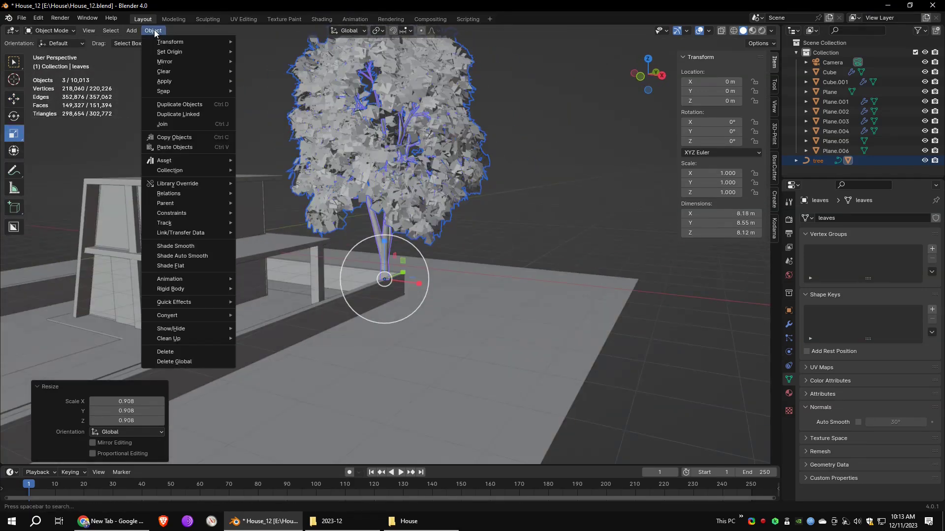
mouse_move(197, 81)
left_click(259, 100)
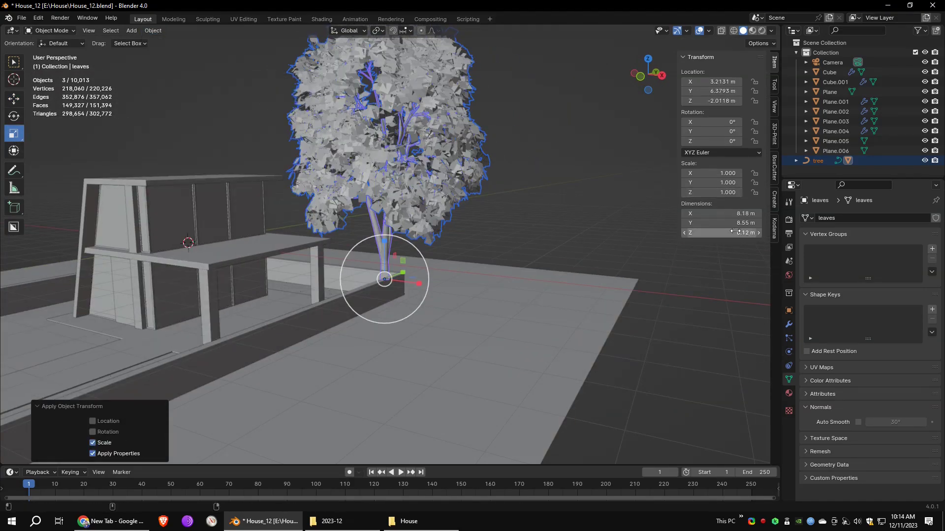
middle_click_drag(480, 231, 487, 227)
scroll(485, 215, "down", 3)
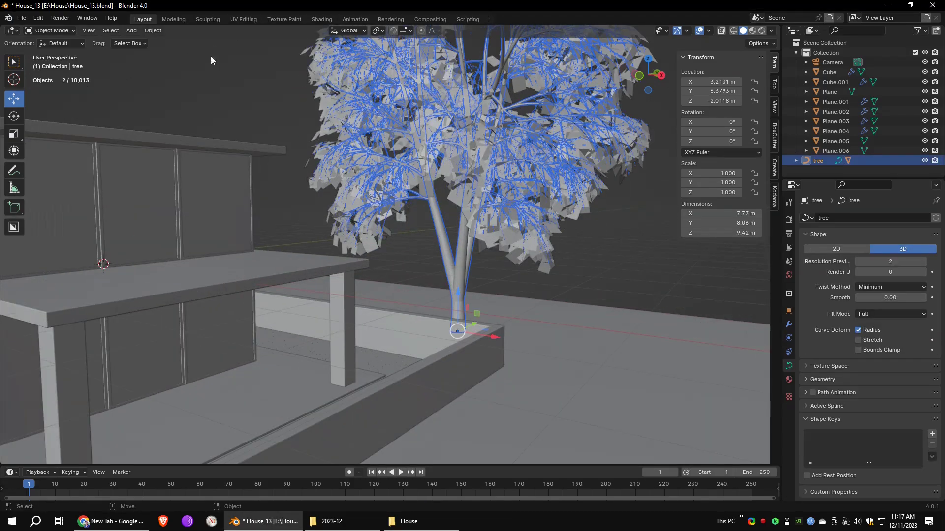
Step: Convert the tree's trunk and branch curve to a mesh
left_click(153, 30)
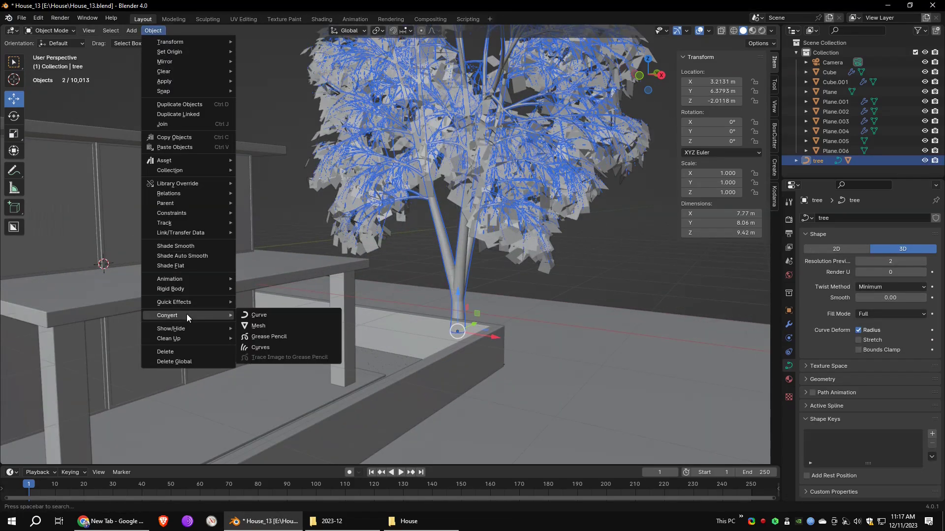
left_click(270, 326)
middle_click_drag(615, 200, 547, 238, "alt")
Step: Select the leaves object, open its material settings, and preview the tree in Material Preview shading
left_click(443, 297)
left_click_drag(547, 238, 497, 276, "alt")
left_click(790, 392)
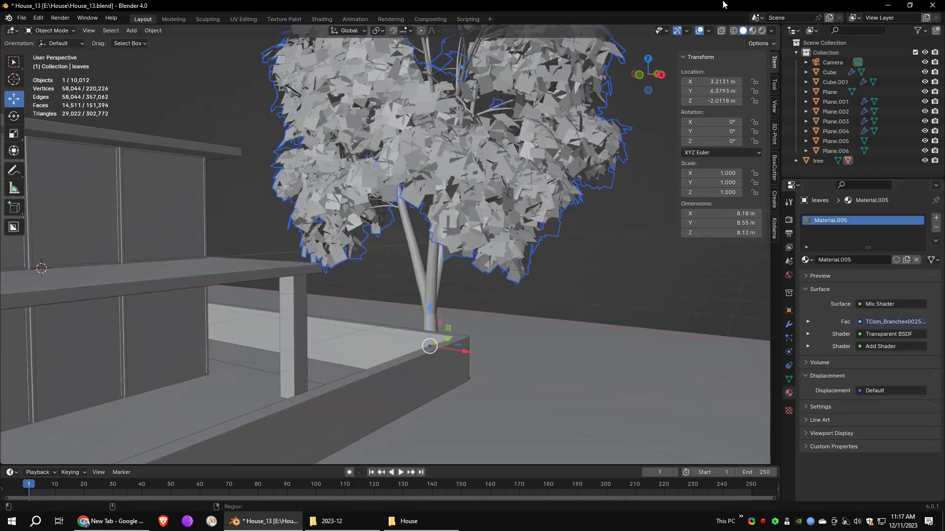
left_click(752, 30)
right_click_drag(502, 246, 555, 258, "alt")
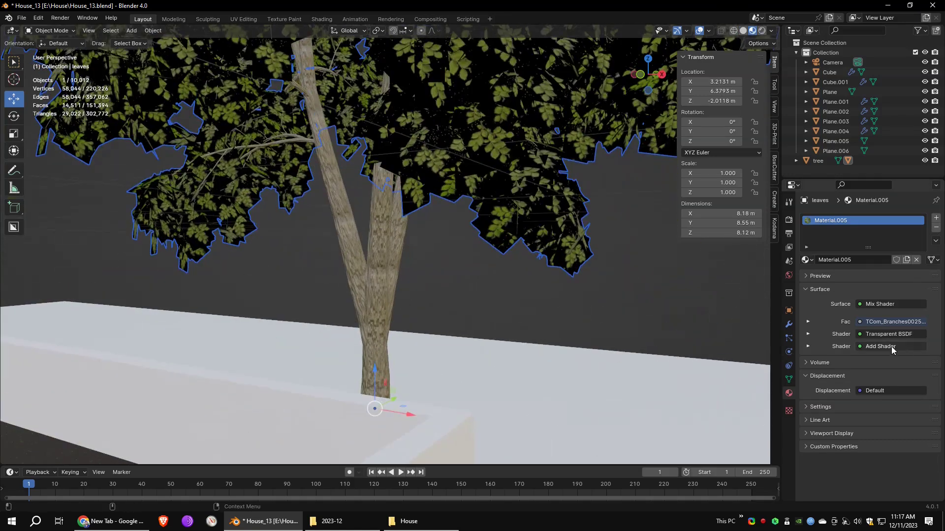
Step: Rename the leaves' UV map as UVMap to match the trunk's UV map name
left_click(789, 379)
left_click(819, 367)
double_click(831, 386)
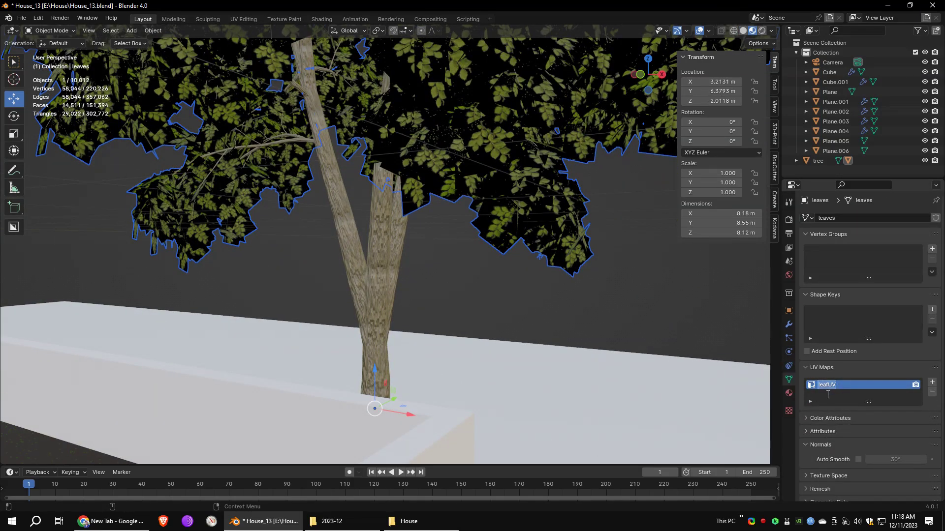
left_click(400, 260)
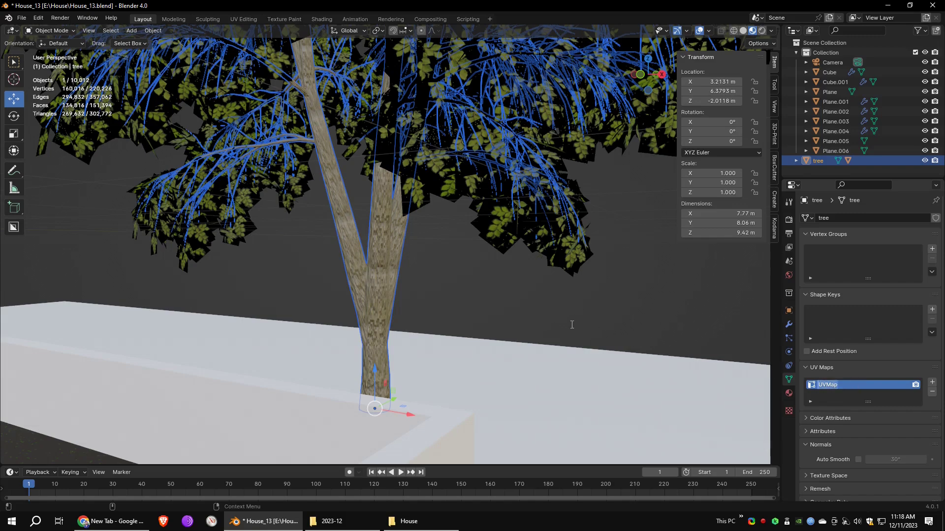
left_click(547, 267)
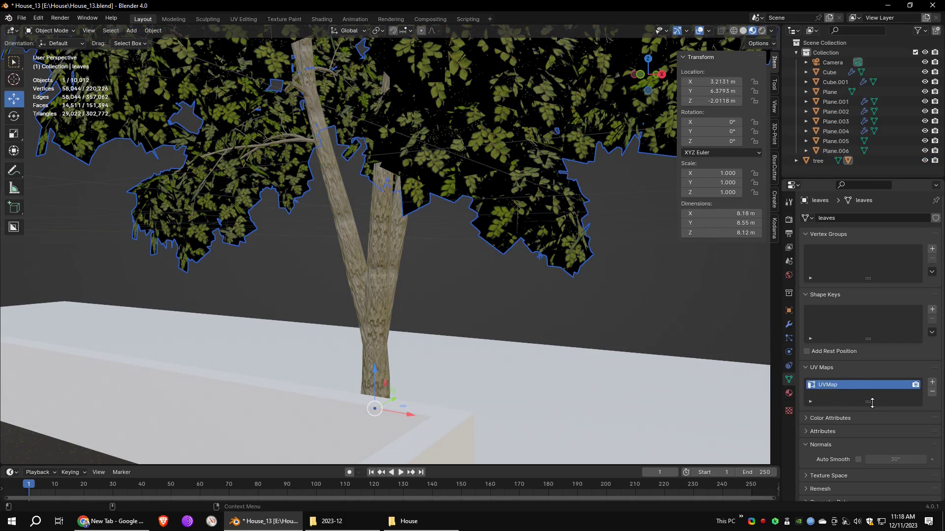
Step: Join the leaves and the trunk into one tree object
left_click(366, 277)
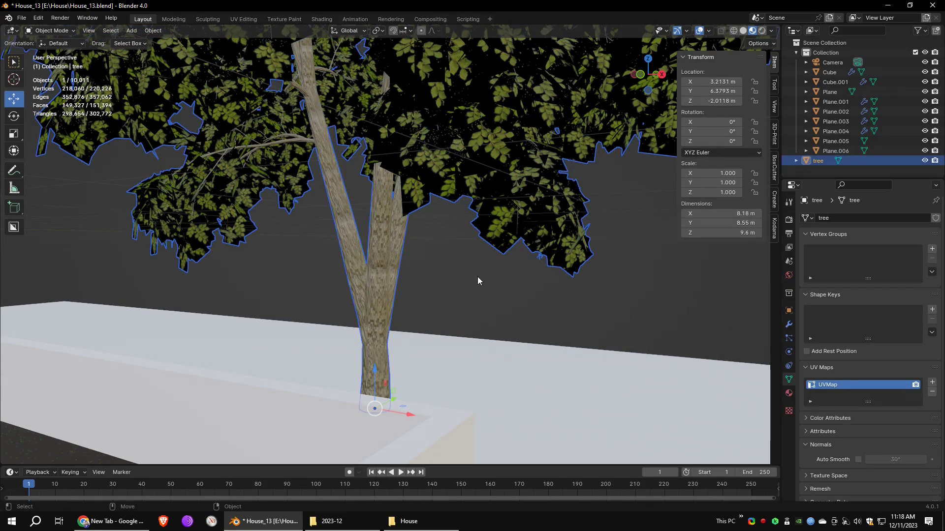
left_click(153, 30)
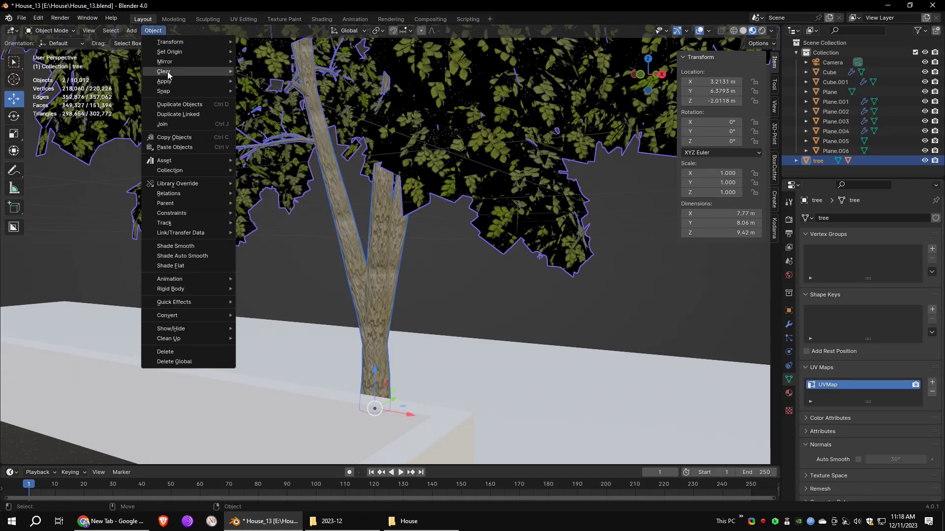
left_click(164, 125)
scroll(467, 224, "down", 6)
mouse_move(481, 218)
middle_mouse_down()
mouse_move(468, 223)
mouse_move(548, 195)
middle_mouse_up()
Step: Switch to Solid shading and add a Hair particle system with 40 hairs to the ground plane outside the wall
left_click(743, 31)
left_click(590, 290)
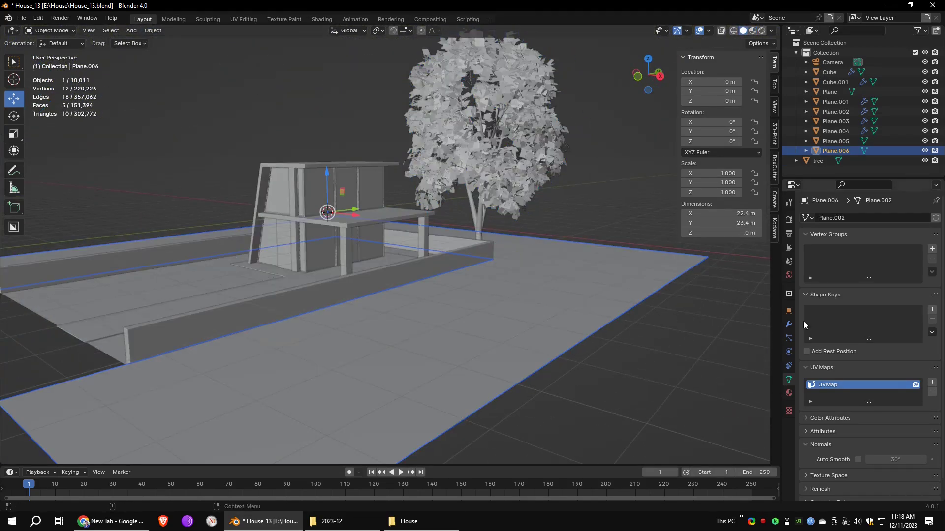
left_click(788, 338)
left_click(936, 218)
left_click(889, 272)
type("40")
key("Return")
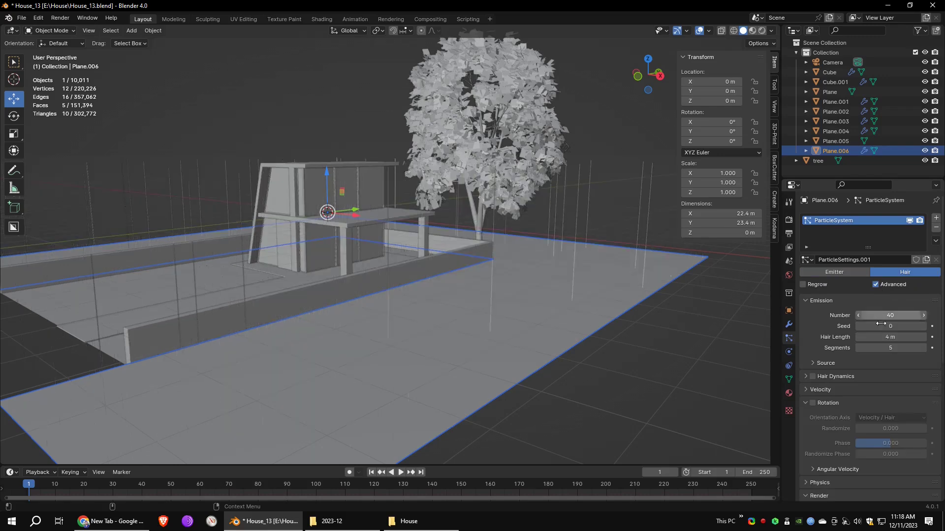
Step: Enable particle rotation with orientation axis None, render the hairs as Object, and use the tree as instance object
scroll(834, 313, "down", 5)
left_click(866, 331)
scroll(929, 343, "down", 5)
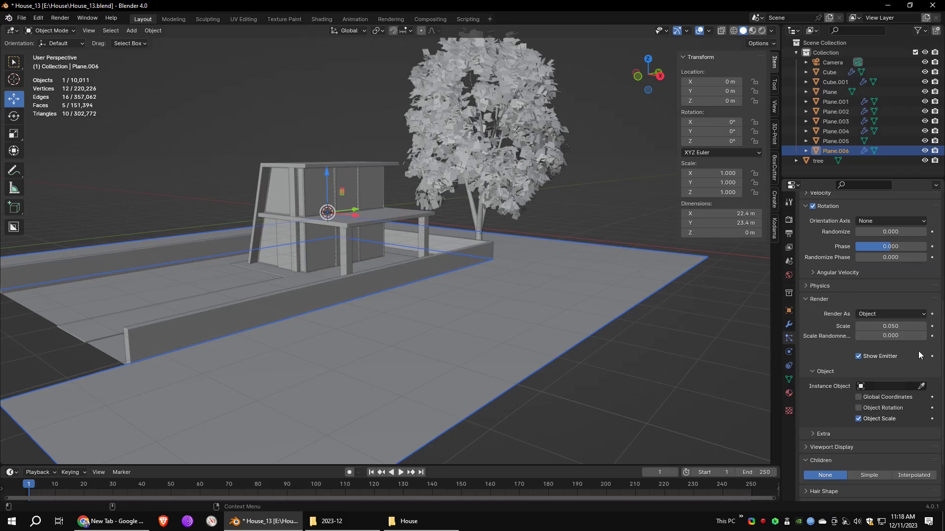
left_click(561, 131)
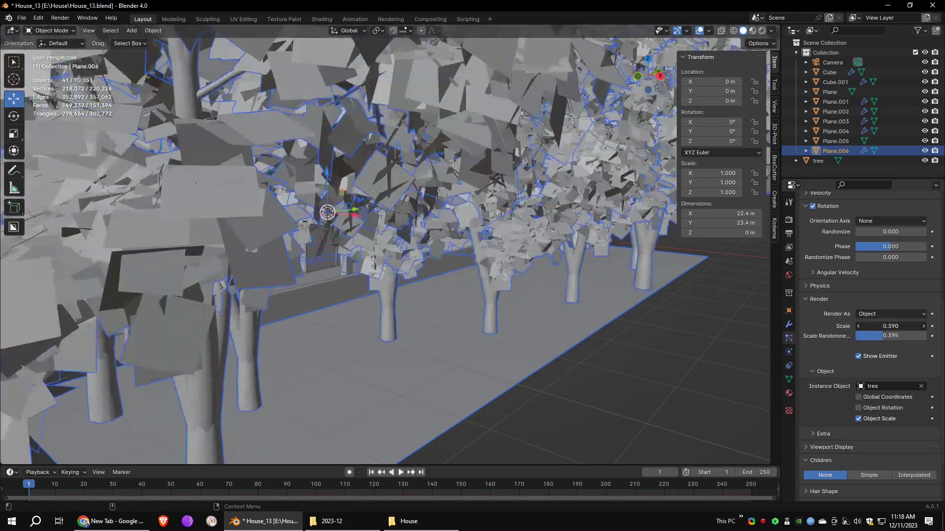
Step: Set the tree particles' scale to 0.27 and scale randomness to 0.524
middle_click_drag(443, 246, 657, 254)
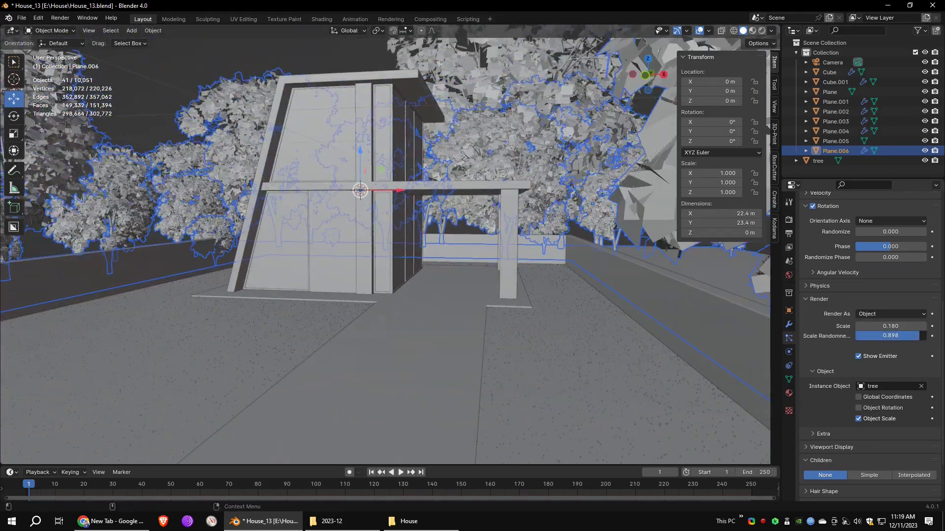
middle_click_drag(658, 253, 451, 250)
scroll(846, 257, "up", 7)
scroll(541, 256, "down", 3)
left_click_drag(903, 474, 882, 474)
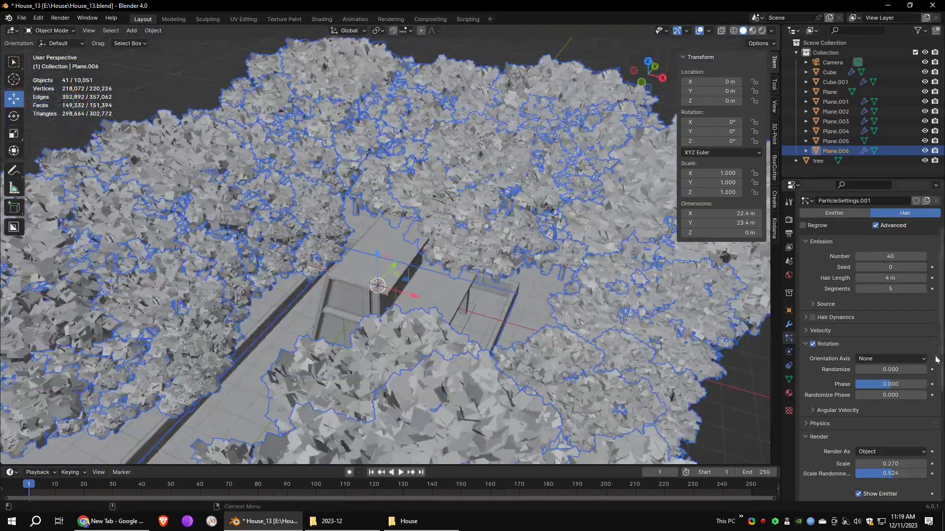
Step: Set the tree particle number to 30 and scale to 0.21, checking the trees in Rendered shading
mouse_move(492, 256)
middle_mouse_down()
mouse_move(497, 300)
mouse_move(494, 239)
mouse_move(533, 301)
mouse_move(526, 269)
middle_mouse_up()
scroll(494, 239, "up", 3)
left_click(762, 31)
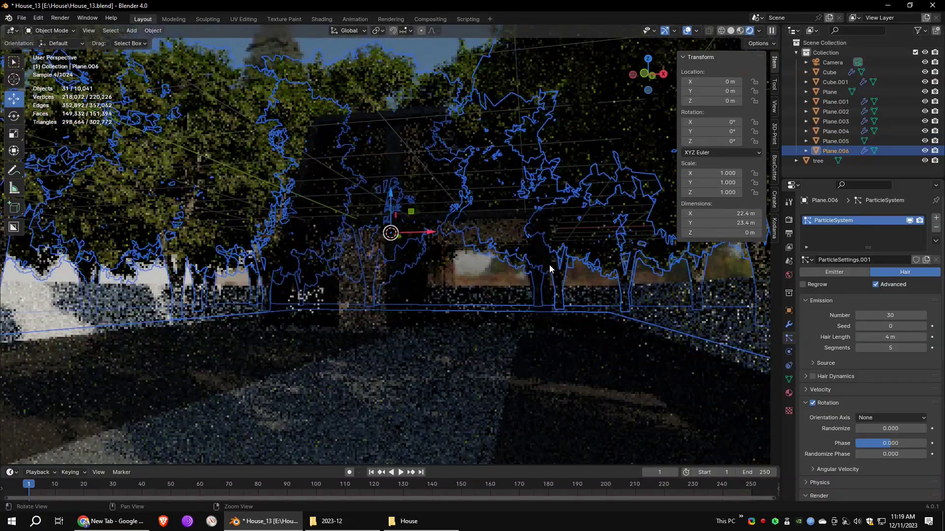
left_click(731, 31)
scroll(900, 424, "down", 4)
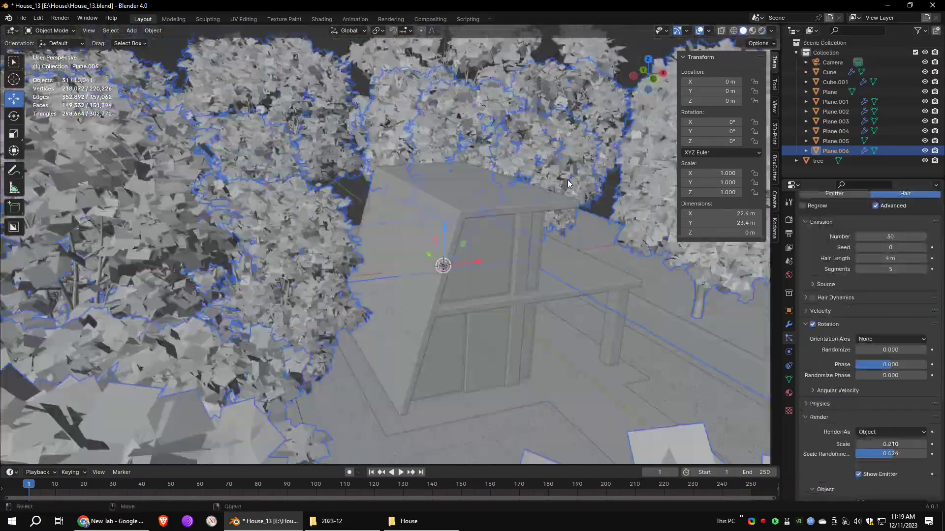
middle_click_drag(569, 185, 500, 266)
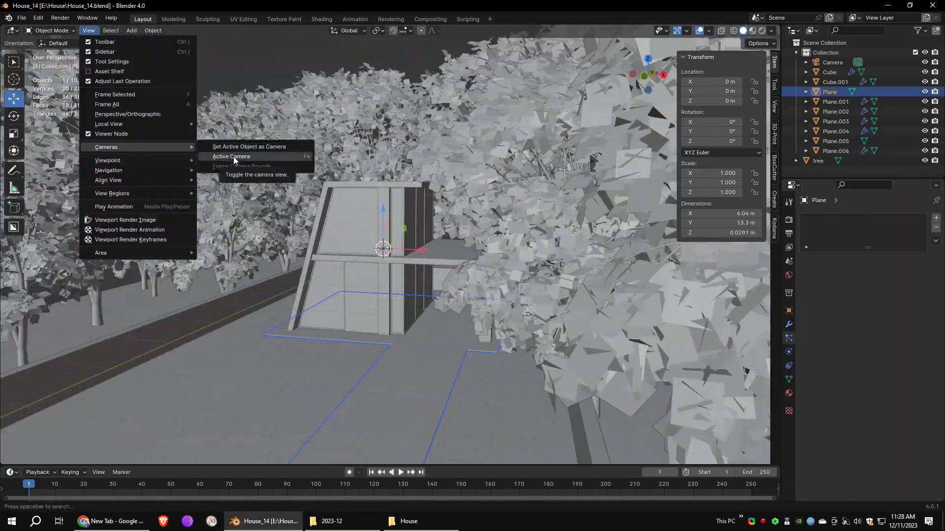
Step: View the scene through the active camera and check the material settings of the tree-emitting ground plane
left_click(234, 157)
scroll(939, 349, "down", 5)
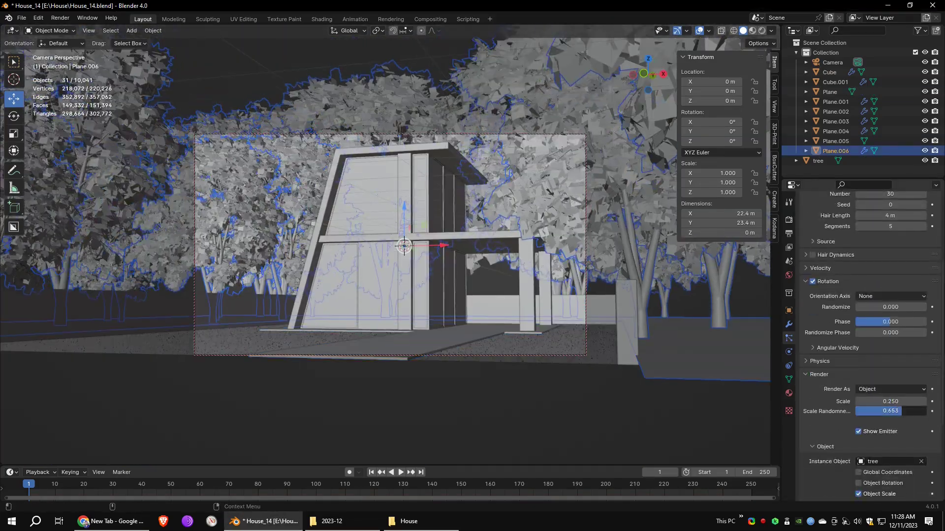
left_click(232, 333)
left_click(237, 314)
left_click(789, 394)
left_click(261, 161)
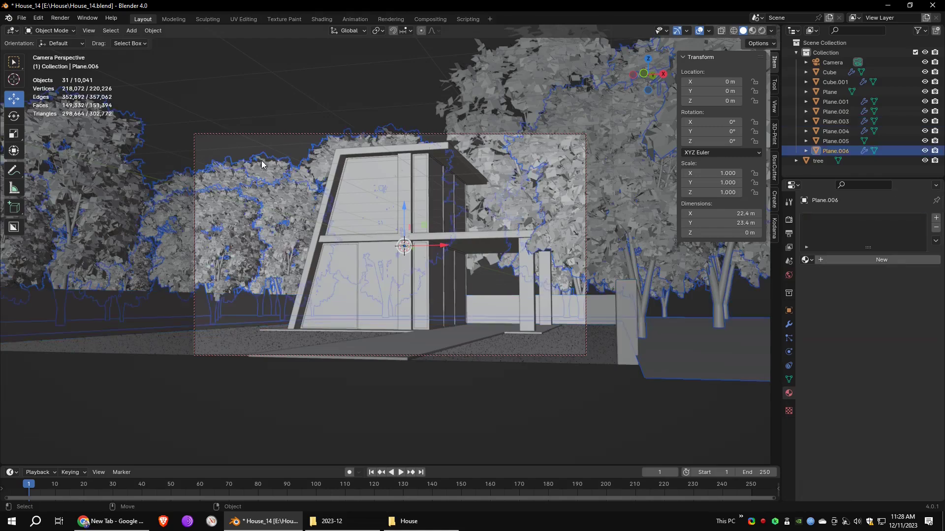
Step: Select the lawn plane that emits the grass and show the Render section of its particle settings
left_click(236, 338)
left_click(835, 150)
left_click(835, 143)
left_click(571, 347)
left_click(789, 338)
left_click_drag(942, 308, 935, 367)
Step: Leave the camera view, move close to the lawn, and set the grass particles' render scale to 0.2
left_click(89, 31)
mouse_move(139, 148)
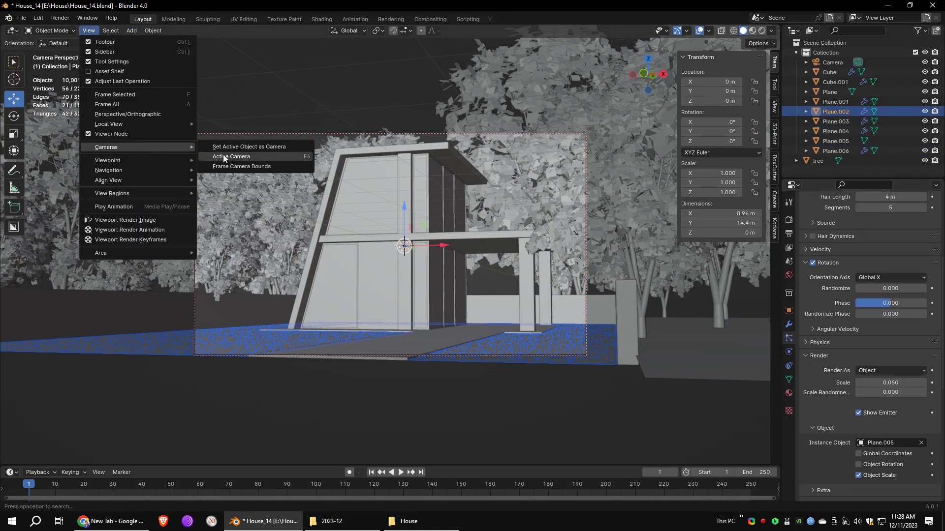
left_click(223, 156)
left_click_drag(405, 245, 352, 276, "alt")
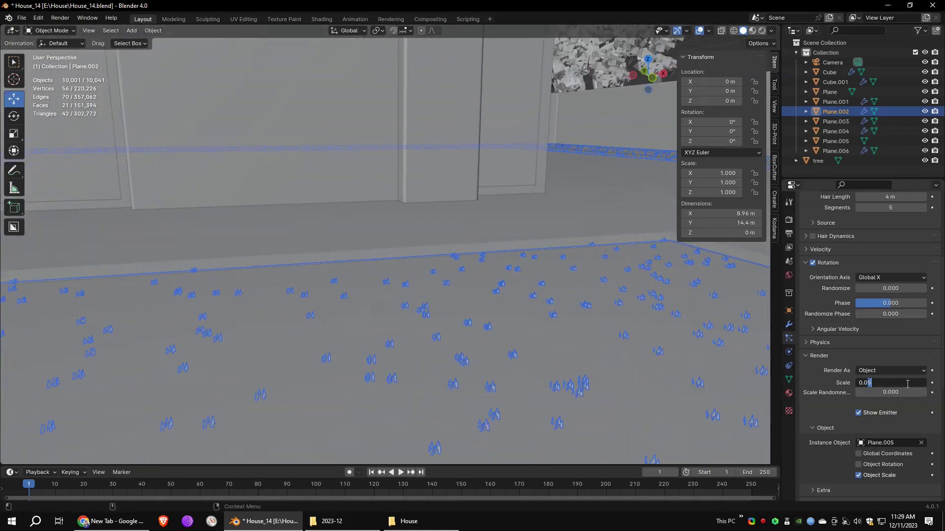
type(".15")
key("Return")
left_click_drag(586, 285, 546, 276, "alt")
left_click(880, 383)
key("BackSpace")
type("2")
key("Return")
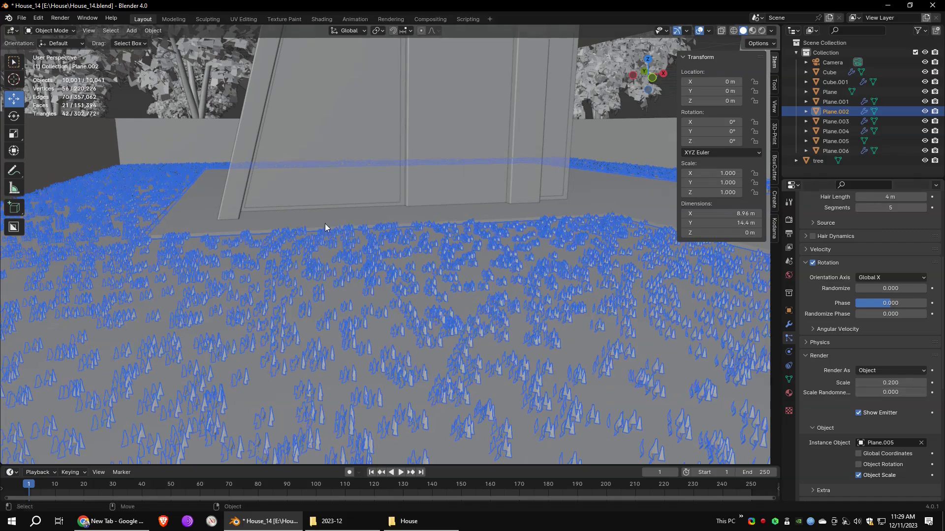
Step: Look over the enlarged grass and return to the active camera view
left_click_drag(325, 224, 326, 232, "alt")
scroll(326, 217, "down", 3)
middle_click_drag(327, 208, 306, 256, "alt")
left_click(89, 31)
mouse_move(172, 141)
left_click(214, 156)
Step: Select the grass blade object Plane.005, open its nodes in the Shading workspace, and darken the Principled BSDF base color
left_click(831, 141)
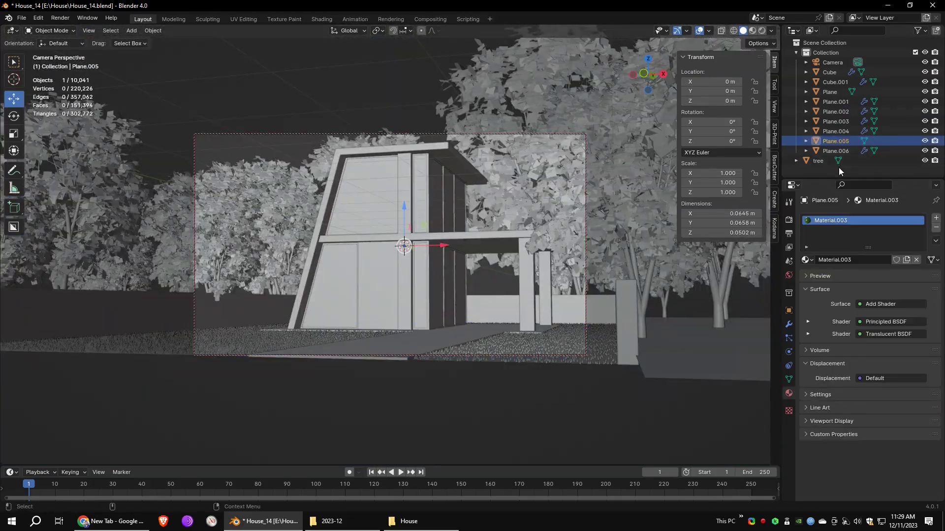
left_click(326, 19)
middle_click_drag(404, 205, 590, 205)
middle_click_drag(487, 353, 498, 341)
left_click(497, 345)
left_click_drag(542, 279, 543, 266)
Step: Set the grass Translucent BSDF color to yellow-green and the Principled BSDF base color to dark green
left_click_drag(565, 371, 564, 381)
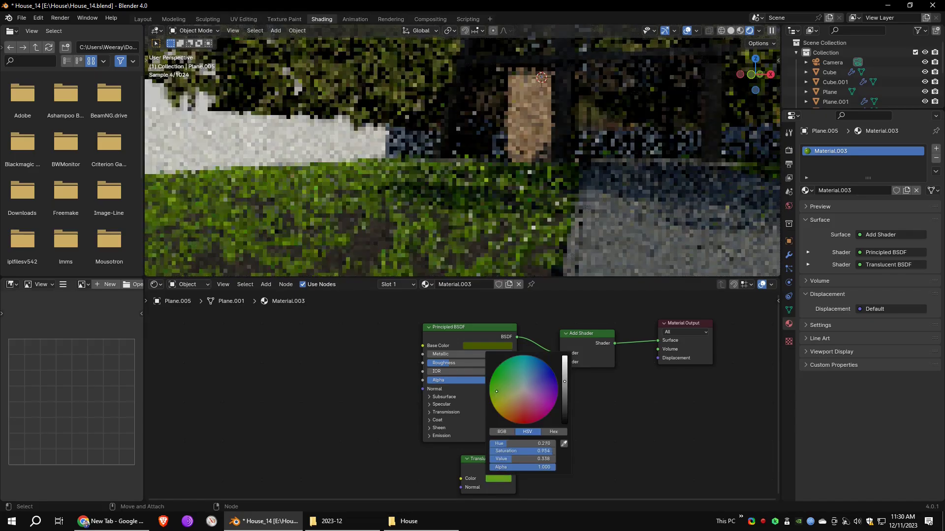
left_click(491, 400)
left_click(487, 346)
left_click(467, 255)
left_click_drag(542, 269, 541, 278)
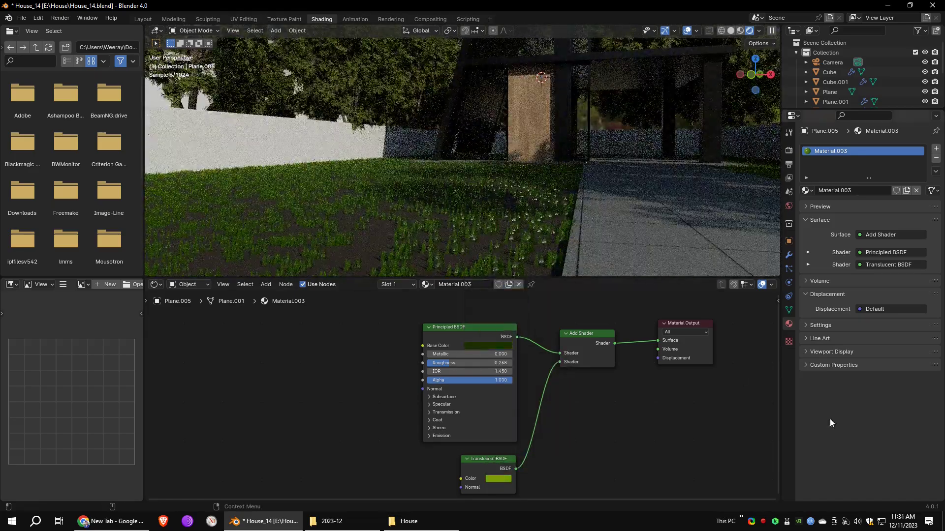
Step: Switch the viewport to Solid shading and view the house from above
scroll(594, 189, "down", 4)
middle_click_drag(594, 190, 586, 216)
left_click(723, 31)
left_click(743, 31)
scroll(486, 174, "up", 4)
mouse_move(521, 148)
middle_mouse_down()
mouse_move(486, 174)
mouse_move(506, 161)
middle_mouse_up()
scroll(505, 160, "down", 4)
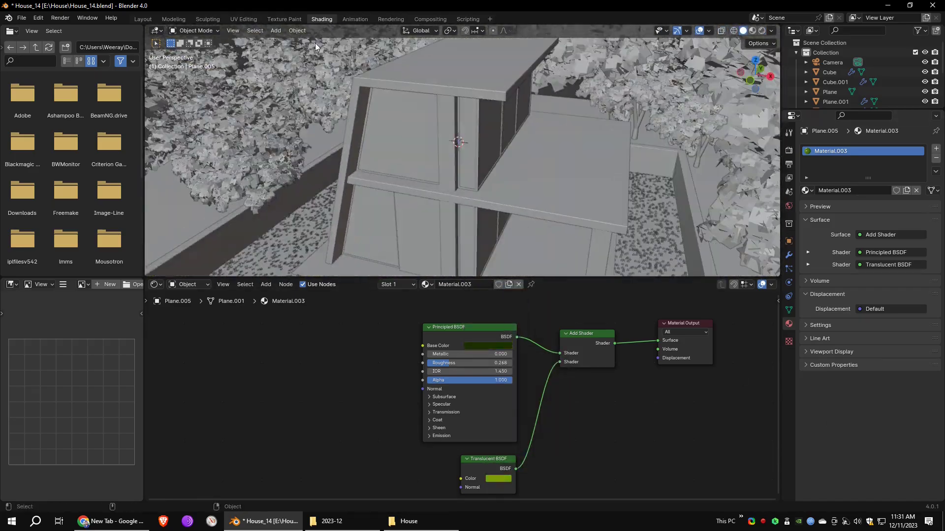
Step: Return to the Layout workspace, add a 2 m cube at the origin, and switch to Wireframe shading
left_click(143, 19)
left_click(89, 31)
mouse_move(119, 178)
middle_click_drag(394, 222, 423, 271)
left_click(89, 31)
mouse_move(132, 31)
left_click(231, 51)
mouse_move(539, 266)
middle_mouse_down()
mouse_move(445, 338)
mouse_move(460, 312)
middle_mouse_up()
left_click(733, 30)
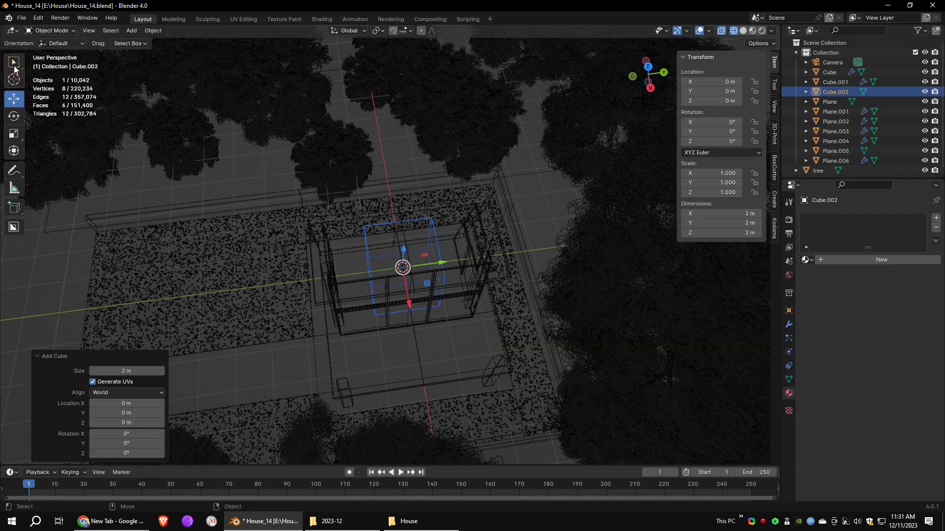
Step: In Edit Mode, scale the cube along Y into a panel about 0.21 m thick
left_click(13, 101)
key("Tab")
left_click(14, 133)
left_click_drag(441, 262, 406, 267)
middle_click_drag(406, 267, 506, 207)
scroll(506, 207, "up", 4)
Step: In front view, select the panel's bottom vertices and lower them to the floor of the house
key("KP_1")
left_click_drag(467, 364, 256, 308)
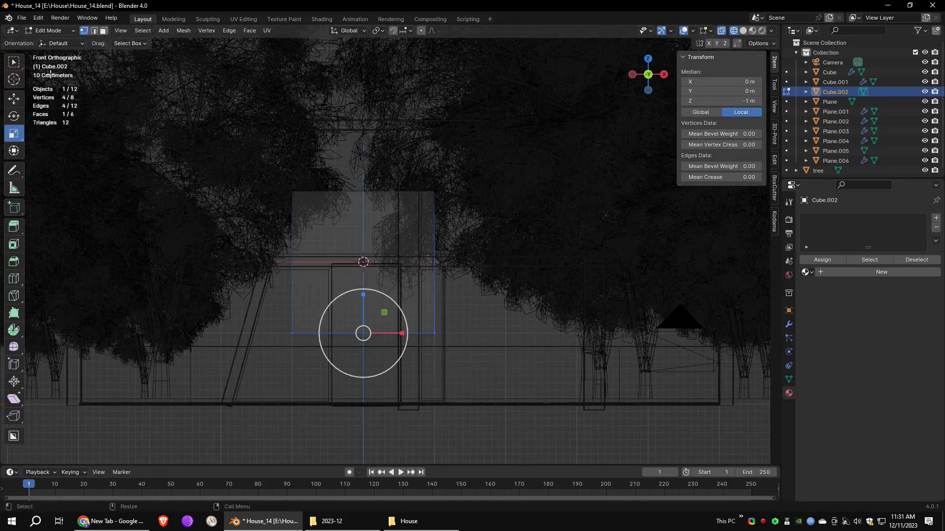
left_click(14, 98)
left_click_drag(363, 295, 363, 367)
left_click_drag(266, 378, 263, 405)
Step: Raise the panel's top to the roof, align its sloped edge with the slanted wall, and pull in its straight side
left_click_drag(462, 167, 265, 217)
left_click_drag(363, 157, 363, 93)
scroll(408, 96, "up", 4)
left_click_drag(198, 157, 231, 149)
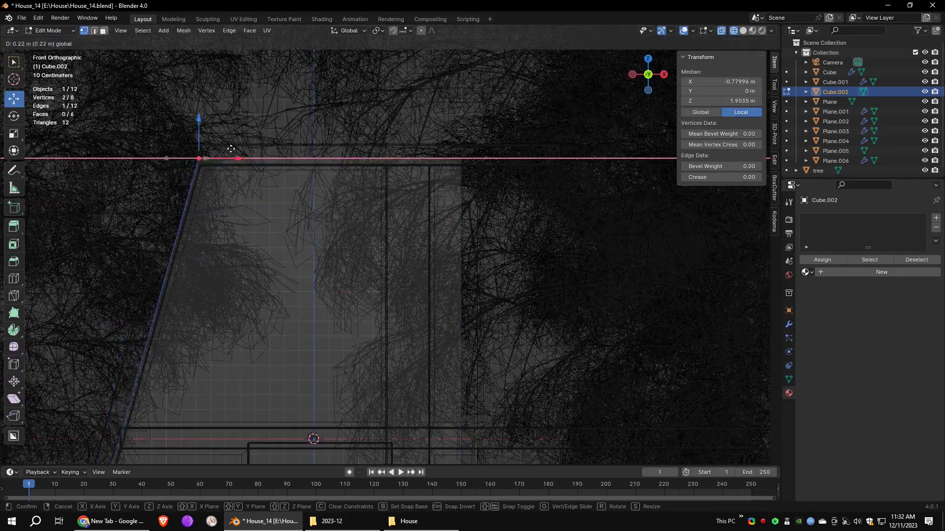
scroll(344, 167, "down", 5)
left_click_drag(473, 190, 401, 460)
left_click_drag(455, 325, 419, 325)
mouse_move(447, 206)
middle_mouse_down()
mouse_move(430, 204)
mouse_move(443, 236)
mouse_move(473, 225)
middle_mouse_up()
Step: Leave Edit Mode and assign the existing black_rough material to the panel
key("Tab")
left_click(807, 272)
left_click(824, 277)
Step: Preview the house with its black panel and surrounding trees in Rendered shading
left_click(761, 30)
mouse_move(422, 198)
middle_mouse_down()
mouse_move(449, 158)
mouse_move(473, 169)
mouse_move(431, 172)
mouse_move(402, 258)
mouse_move(393, 237)
middle_mouse_up()
scroll(473, 170, "down", 4)
scroll(431, 172, "down", 2)
scroll(394, 236, "up", 4)
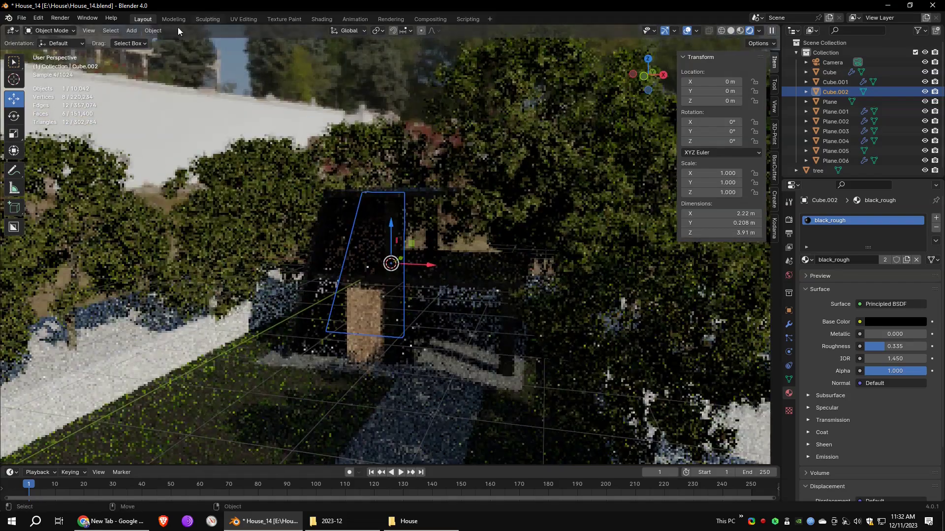
left_click(721, 31)
left_click(761, 31)
left_click(739, 31)
left_click(763, 33)
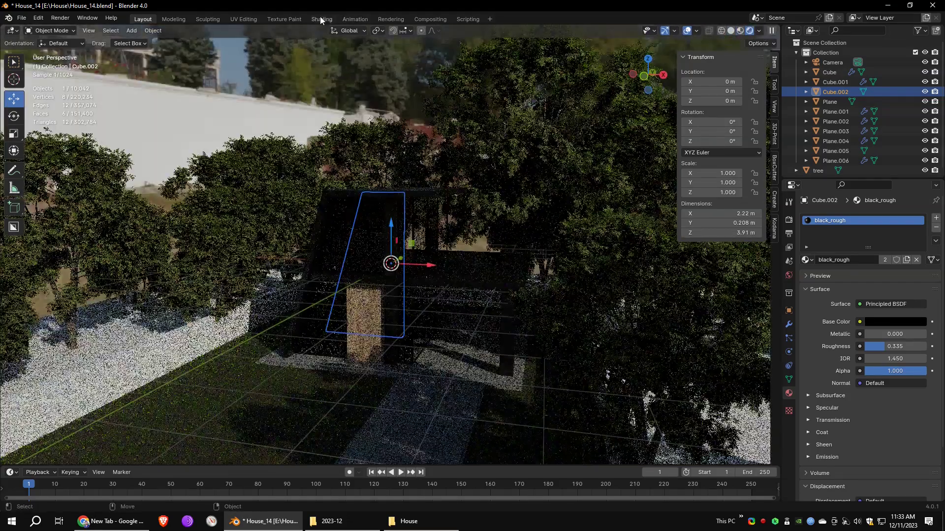
Step: Open the Shading workspace and show the World shader nodes with the HDR environment
left_click(320, 20)
left_click(189, 285)
left_click(188, 306)
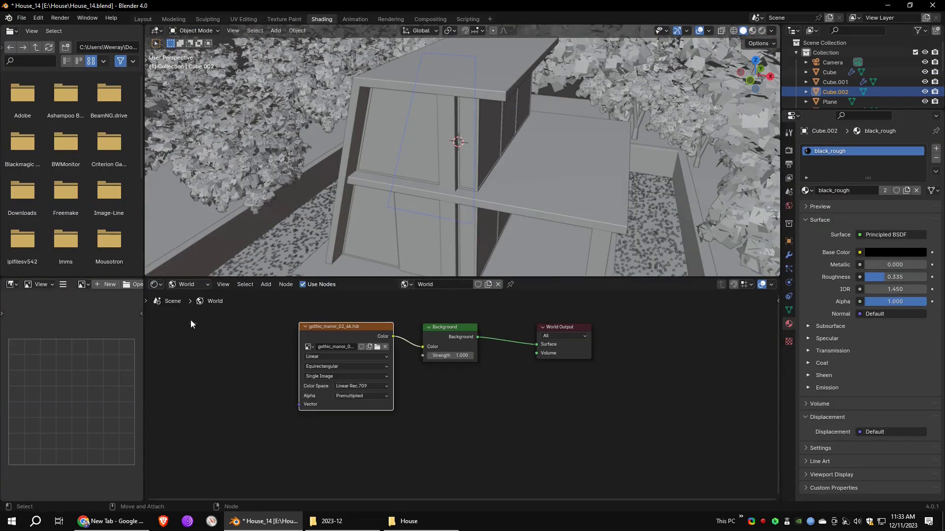
Step: Add Mapping and Texture Coordinate nodes and connect Generated through Mapping into the HDR environment texture's Vector input
left_click(266, 285)
mouse_move(283, 349)
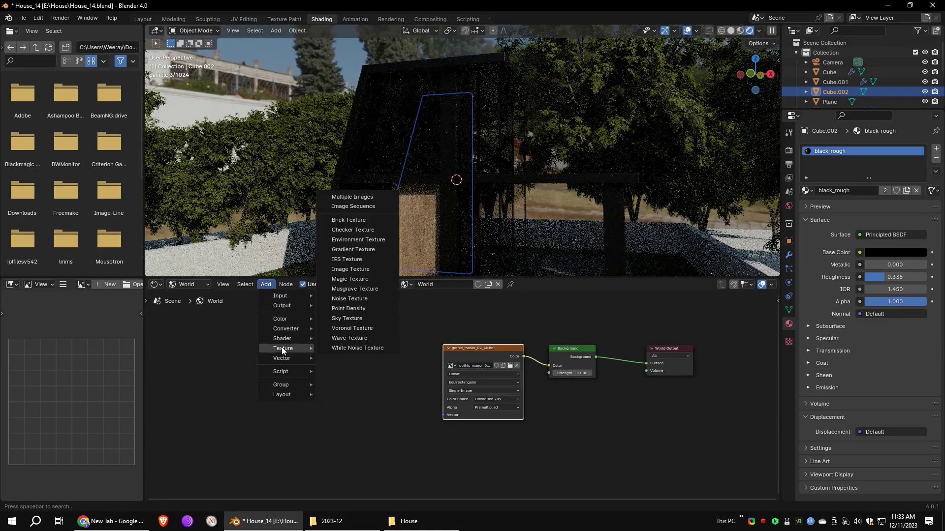
left_click(338, 377)
left_click(338, 377)
left_click(266, 284)
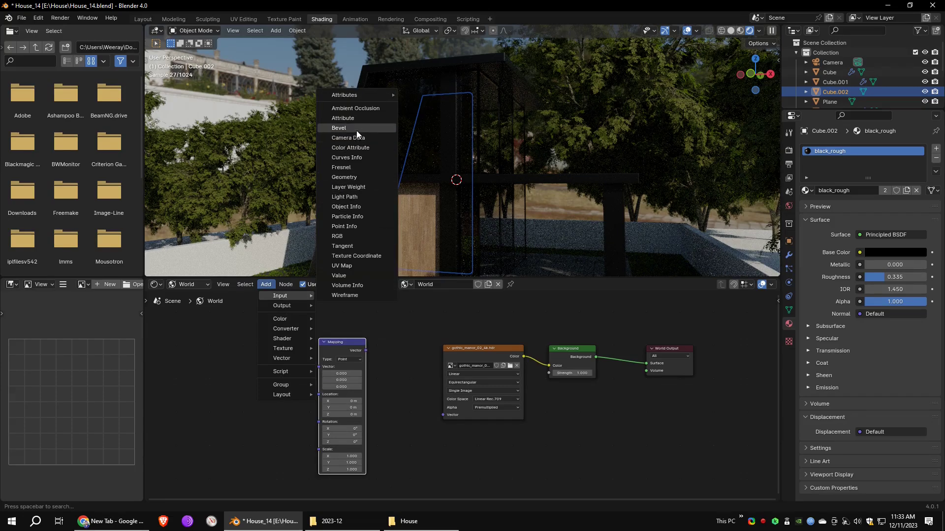
left_click(356, 256)
left_click(266, 363)
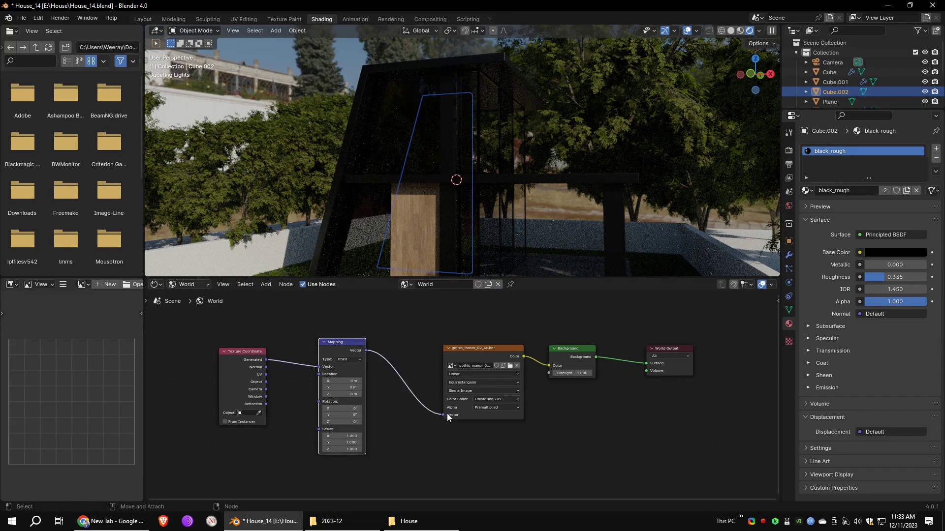
Step: Rotate the HDR environment to about 159° around Z in the Mapping node, judging the lighting through the camera view
left_click_drag(342, 422, 432, 421)
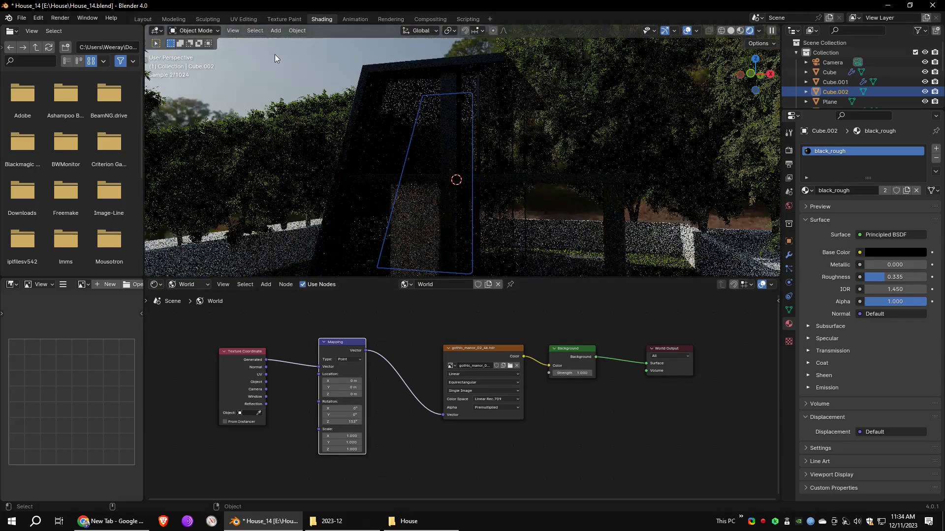
left_click(233, 31)
mouse_move(264, 149)
left_click(359, 147)
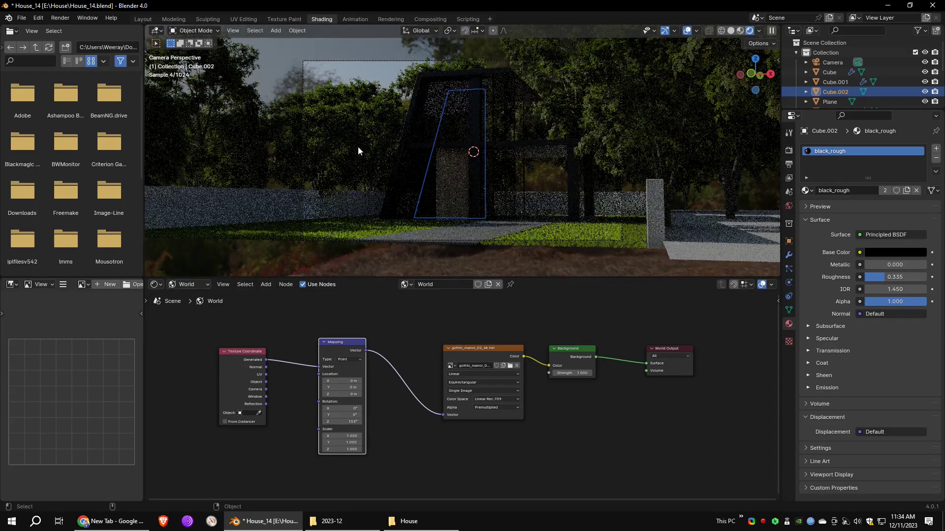
left_click_drag(345, 422, 376, 426)
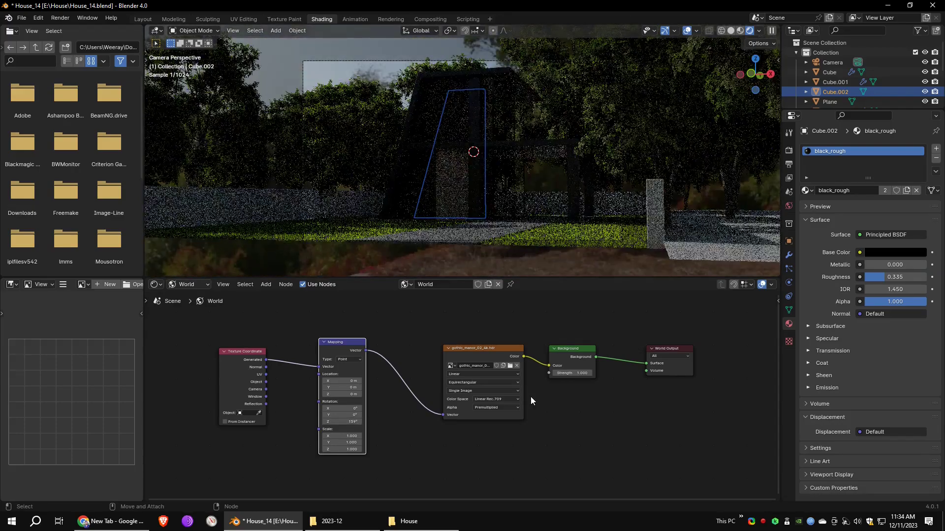
Step: Open the grass blade's object shader nodes and change its Translucent BSDF color to a paler, less saturated green
left_click(592, 236)
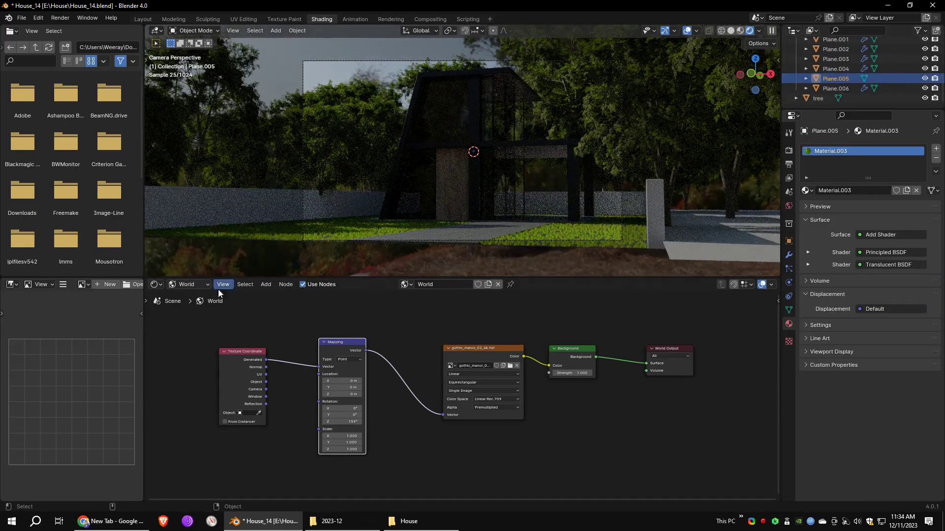
left_click(186, 310)
middle_click_drag(577, 434, 423, 422)
scroll(424, 422, "up", 4)
middle_click_drag(489, 417, 498, 400)
left_click(483, 464)
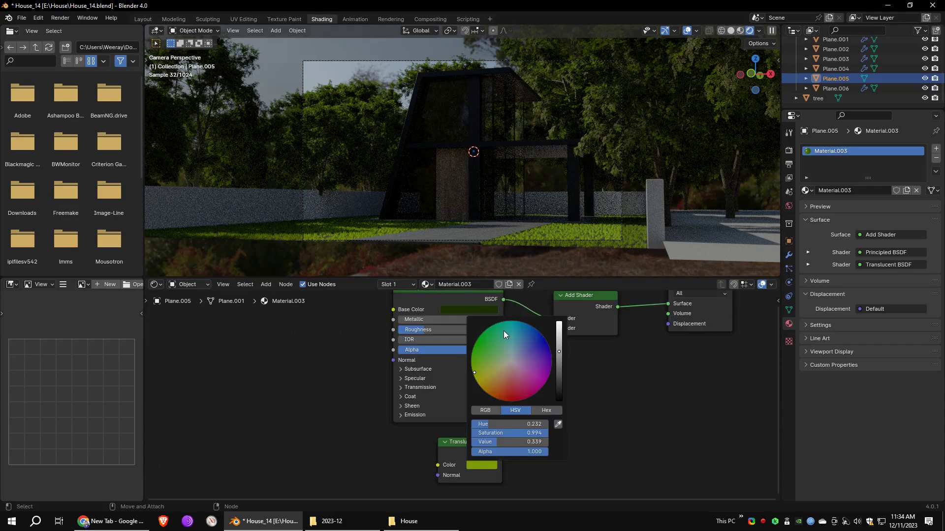
left_click_drag(560, 353, 562, 365)
mouse_move(541, 434)
left_mouse_down()
mouse_move(526, 434)
mouse_move(540, 442)
left_mouse_up()
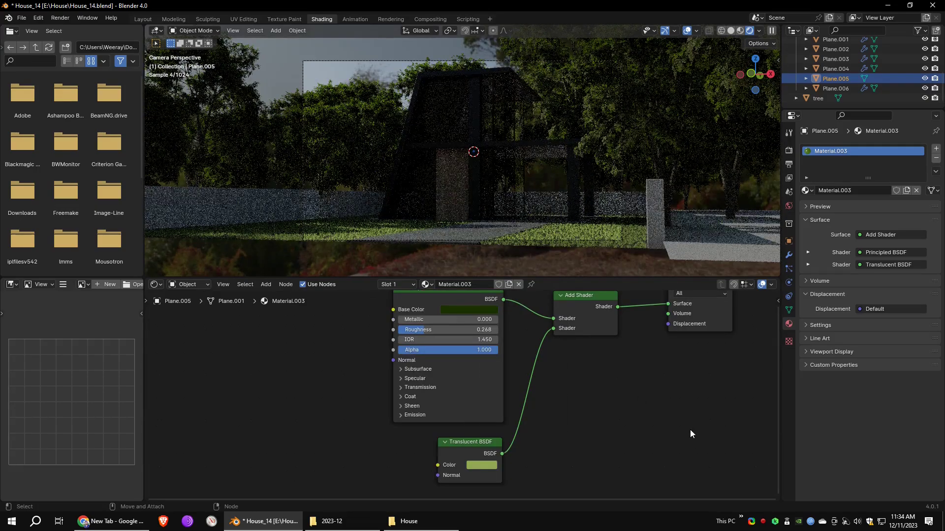
Step: Return to the Layout workspace and look at the house through the active camera in Solid shading
left_click(143, 19)
left_click(731, 31)
middle_click_drag(521, 172, 482, 143)
left_click(89, 31)
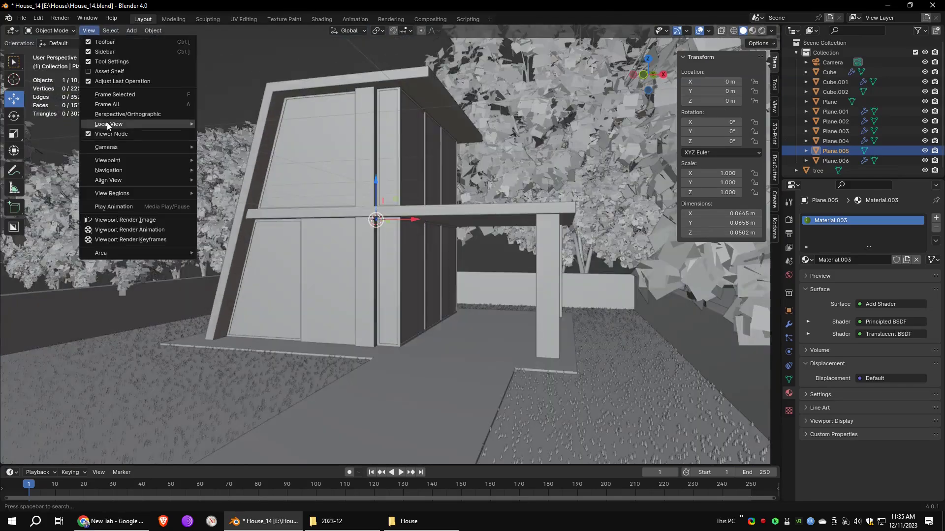
mouse_move(133, 146)
left_click(232, 157)
Step: Save an incremented copy of the project as House_15
key("ctrl+shift+s")
key("KP_Add")
key("Return")
Step: Set the light paths' max bounces to 32 in the render settings and review the film and performance options
left_click(789, 220)
left_click_drag(942, 325, 943, 404)
left_click(824, 376)
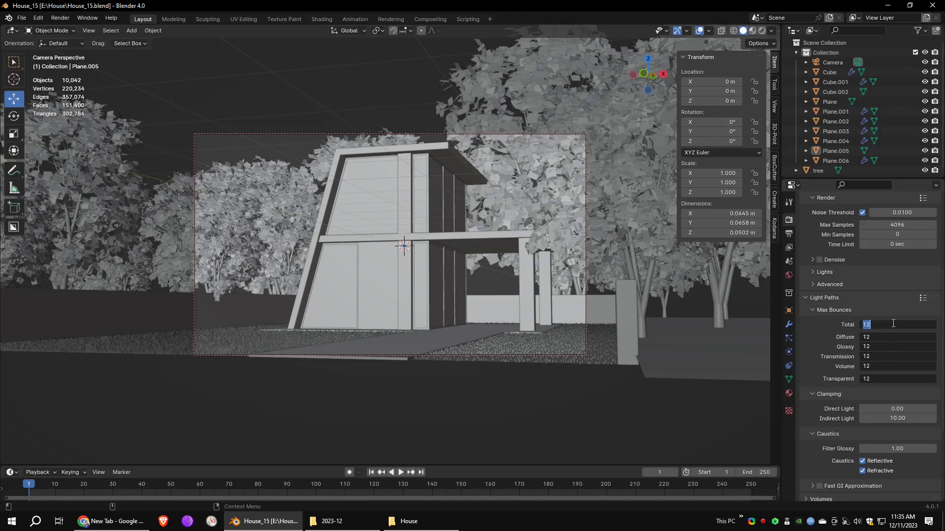
scroll(892, 323, "down", 12)
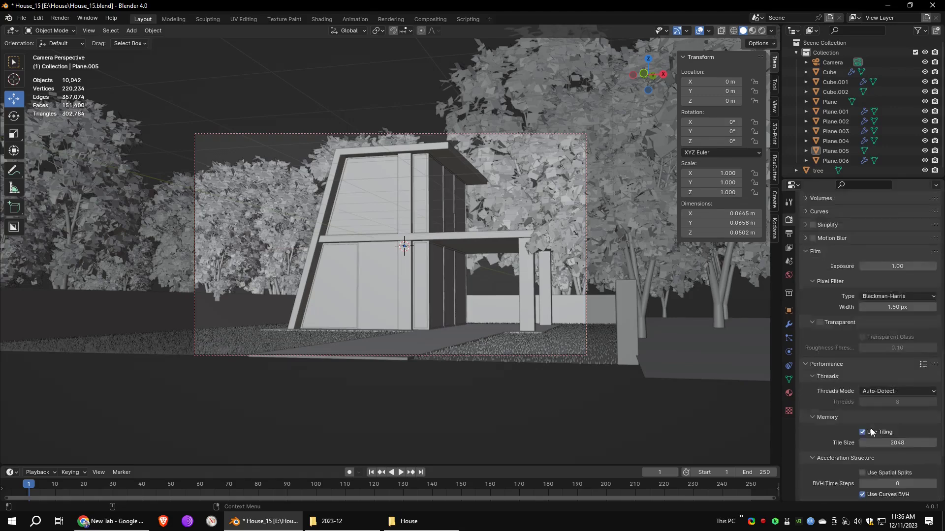
Step: Select the camera and render the still image of the house with Cycles
scroll(900, 422, "up", 15)
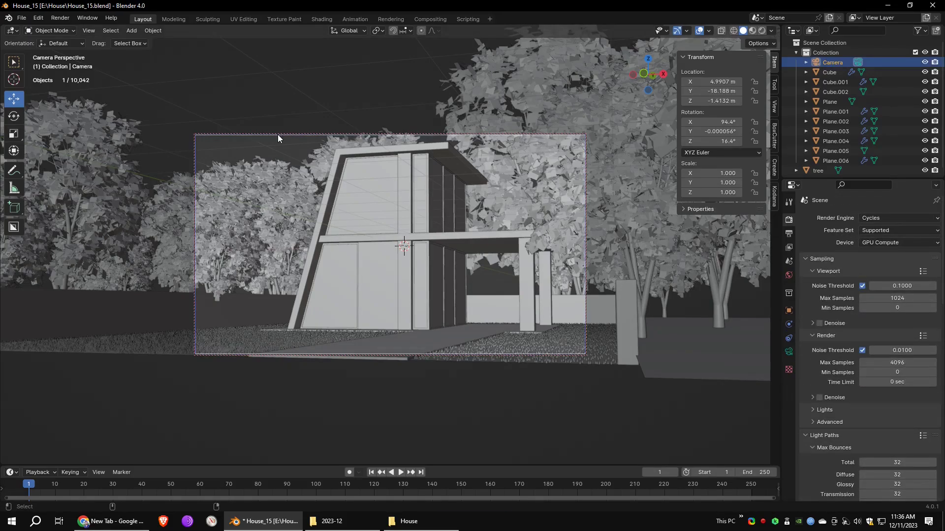
key("F12")
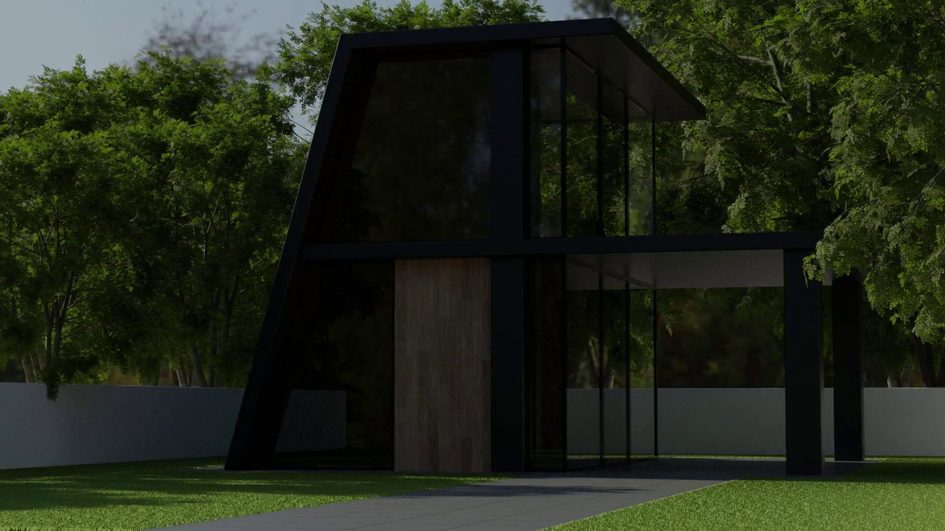